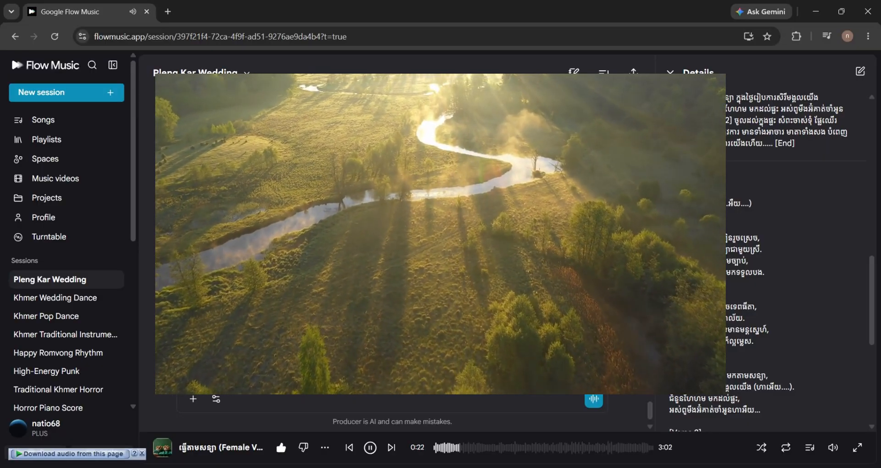
Step: Close the song details and open the female version's sound description and lyrics for editing
click(577, 266)
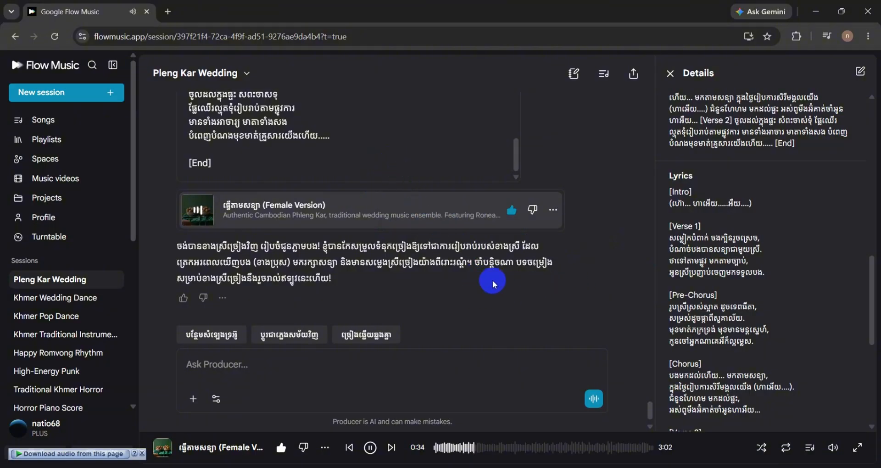
click(670, 73)
scroll(508, 228, up, 5)
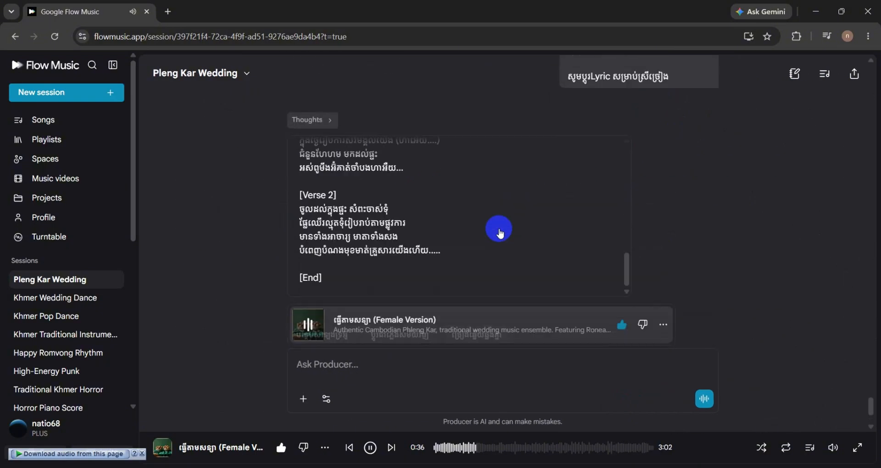
scroll(482, 285, up, 10)
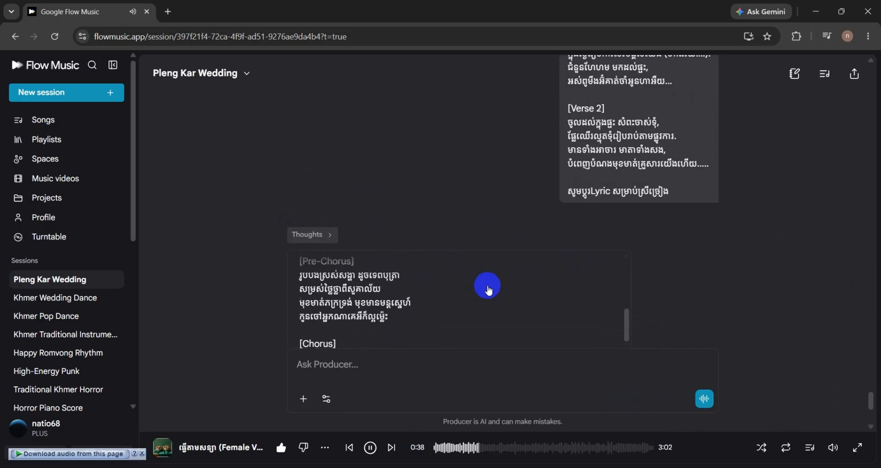
scroll(488, 290, up, 3)
click(600, 265)
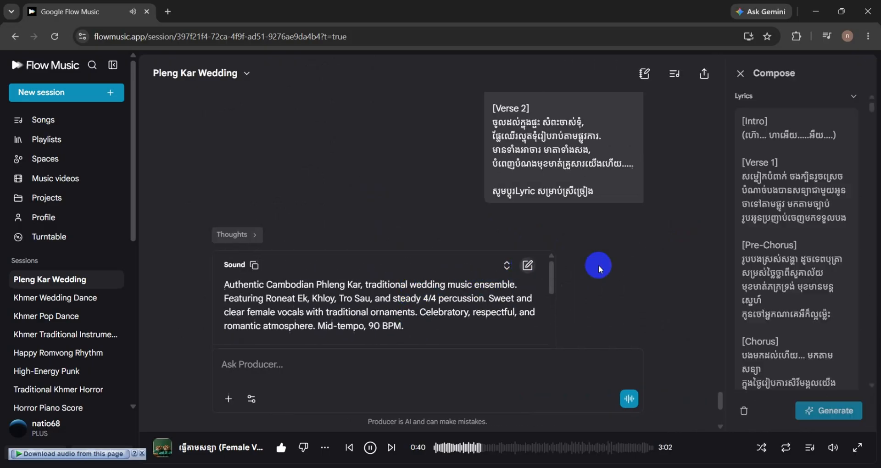
scroll(728, 259, down, 2)
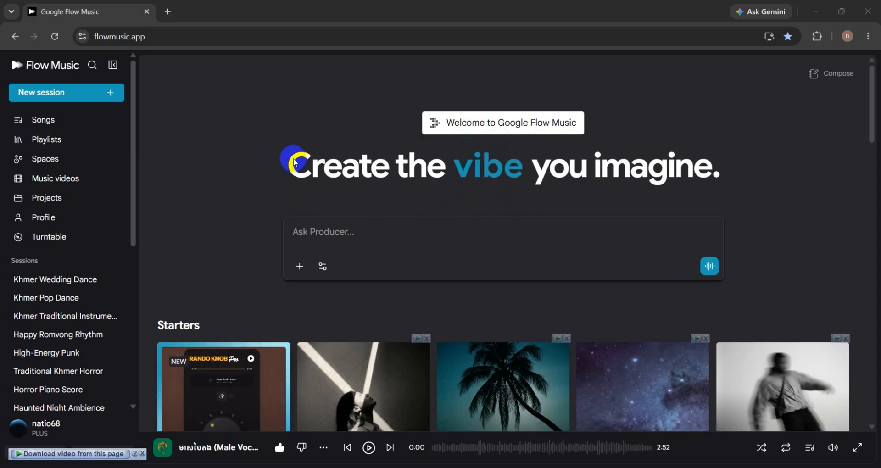
click(169, 36)
click(188, 103)
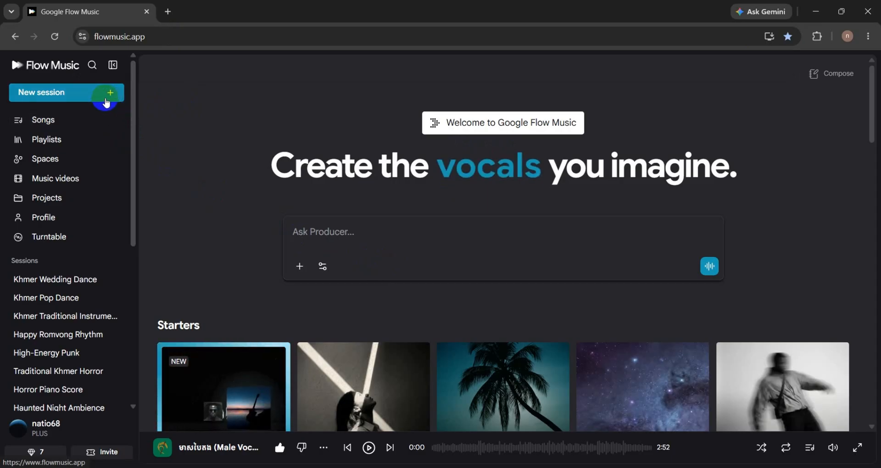
Step: Examine the model choices offered for Instrument, Ghostwriter and Producer in the prompt settings
click(365, 232)
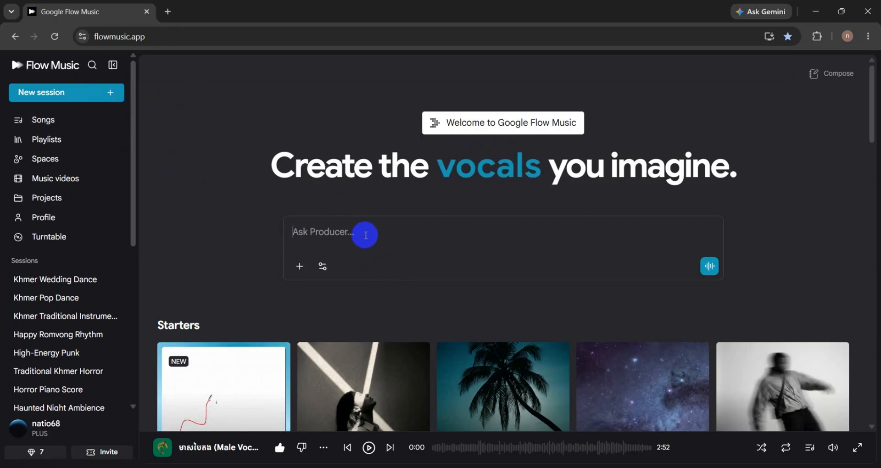
click(324, 269)
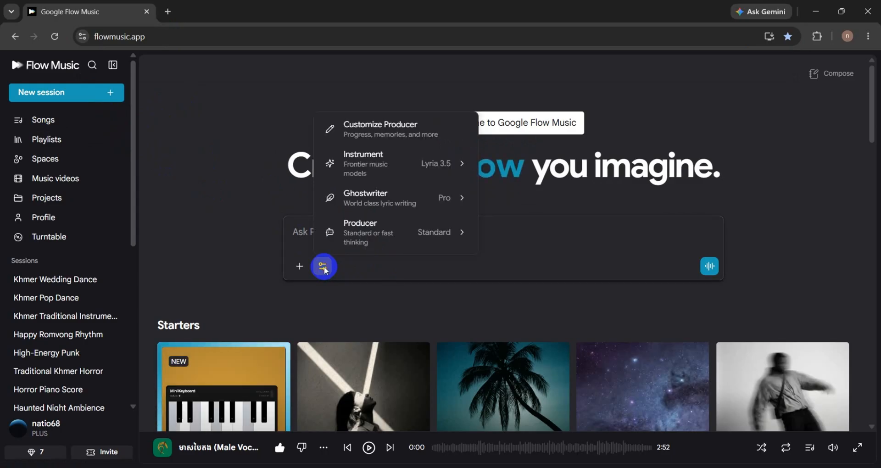
mouse_move(394, 174)
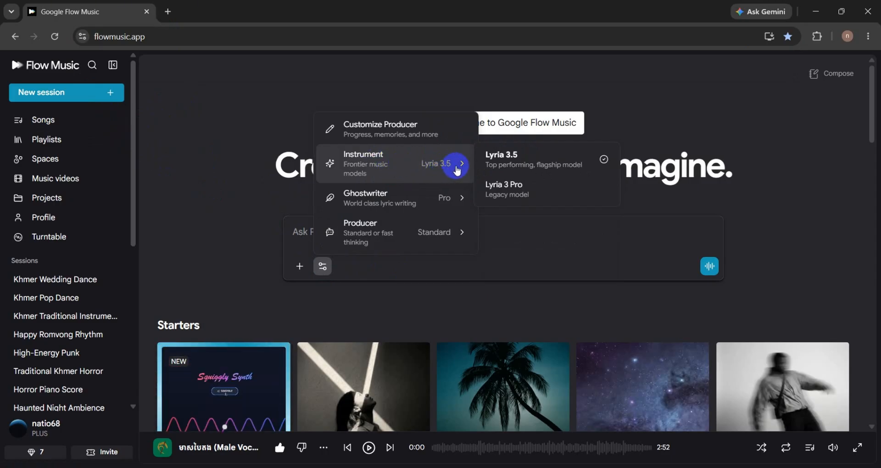
mouse_move(429, 202)
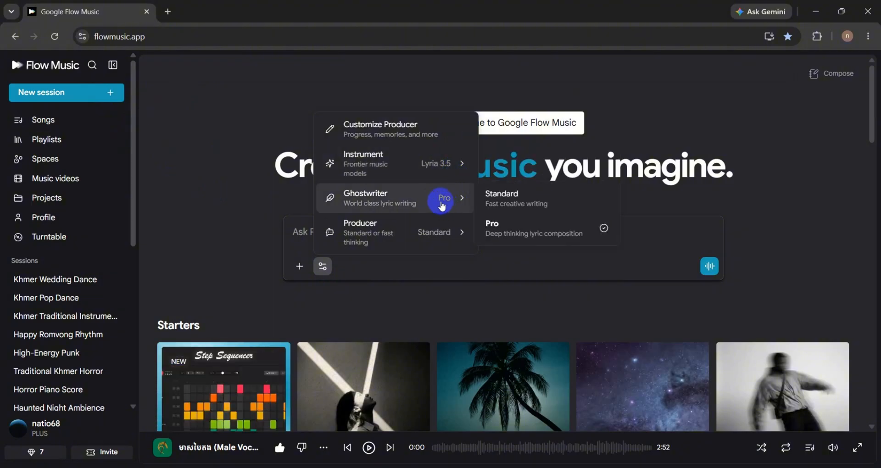
mouse_move(474, 168)
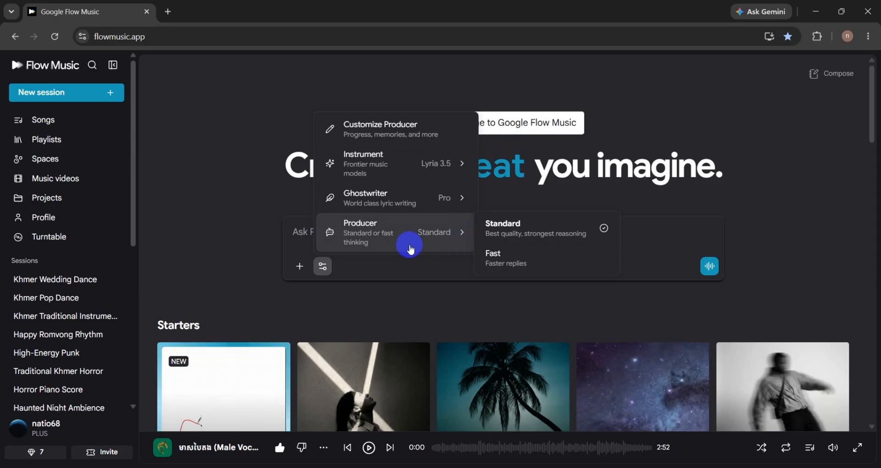
mouse_move(373, 207)
mouse_move(444, 233)
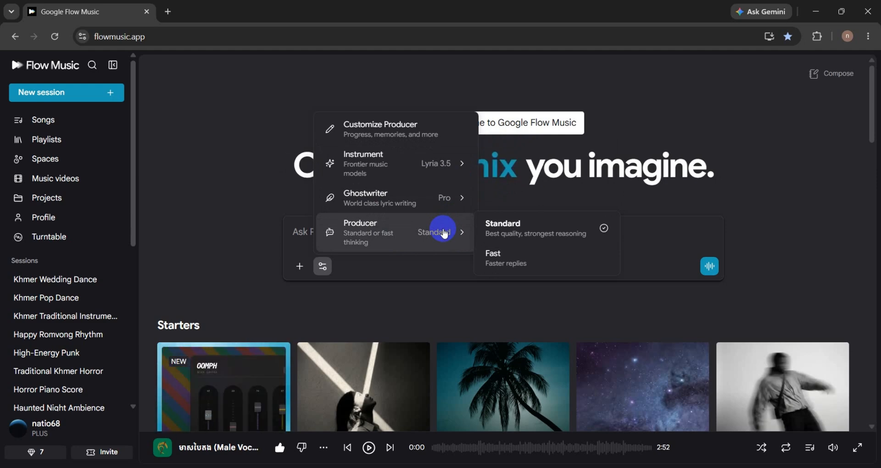
click(236, 186)
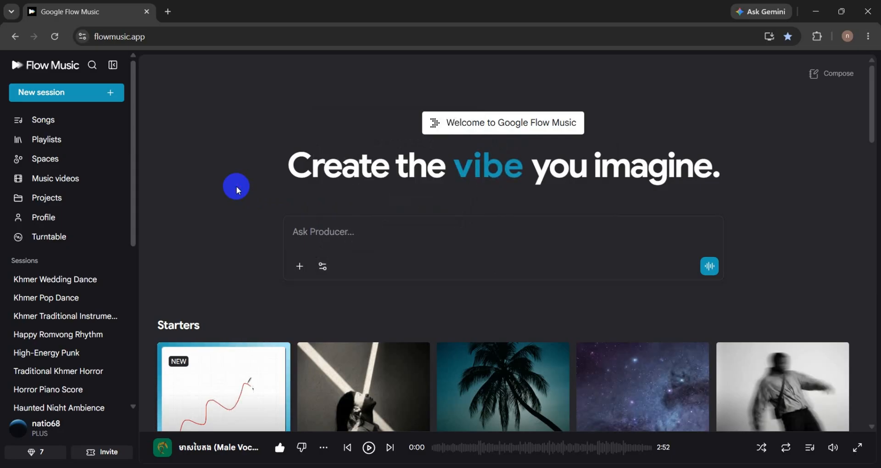
click(377, 236)
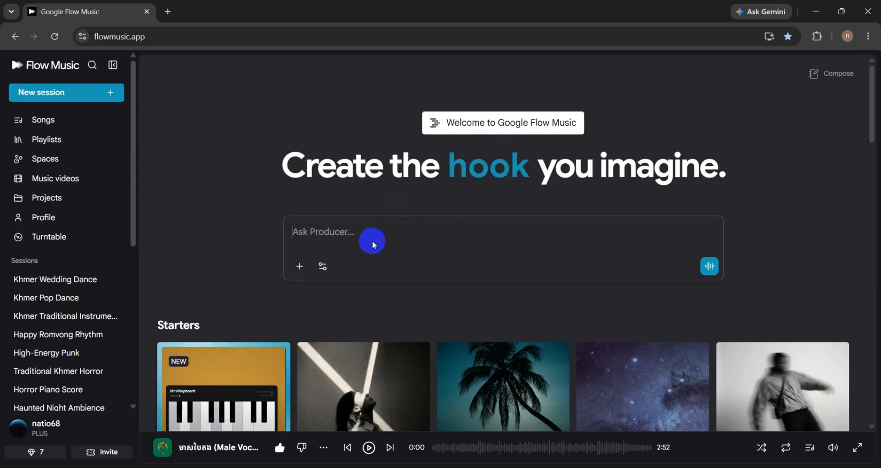
click(322, 266)
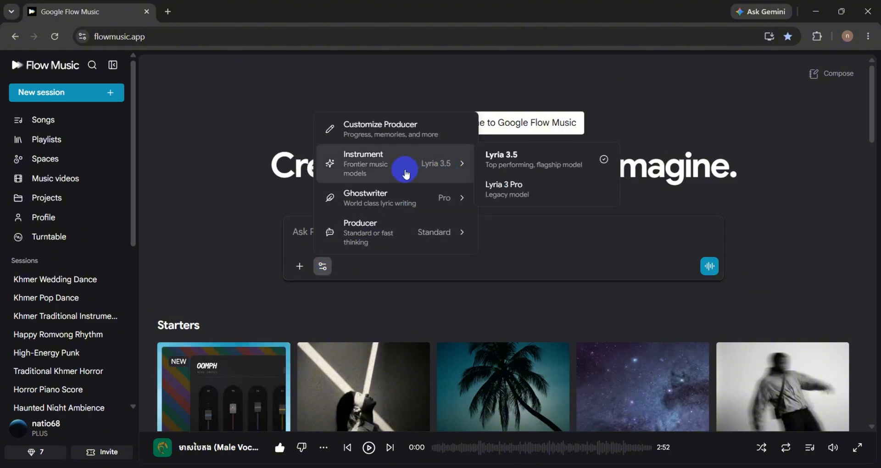
click(242, 153)
Step: Begin the song prompt with the line "តែងបទចម្រៀងបែបភ្លេងការ"
click(336, 233)
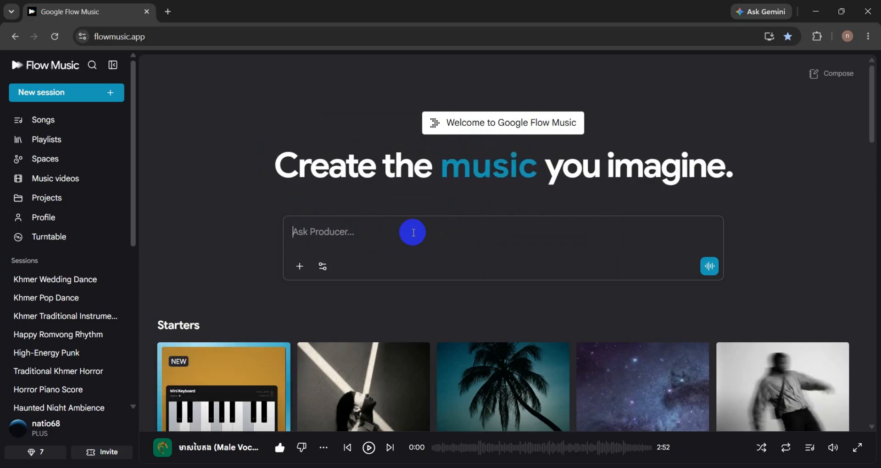
text(តែងបទថ)
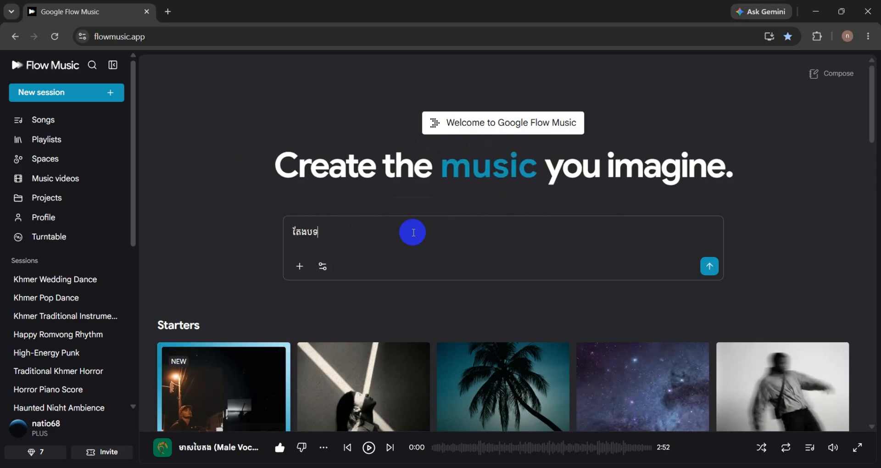
text(ម្រៀង)
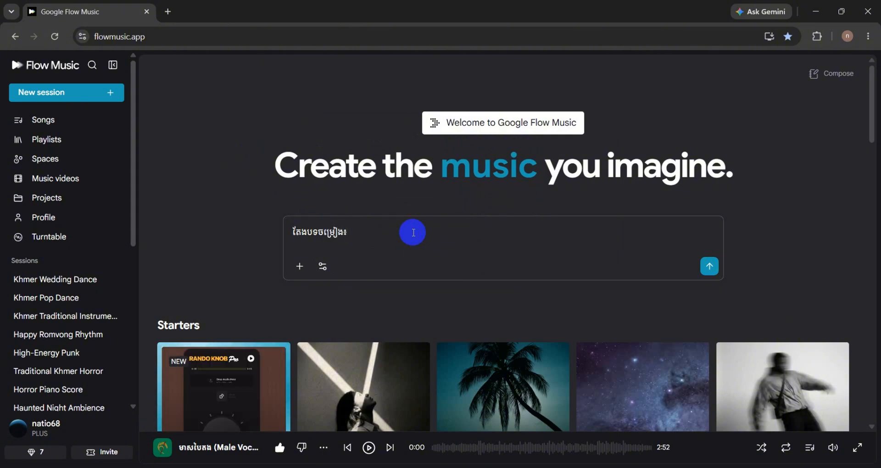
text(បែបភ)
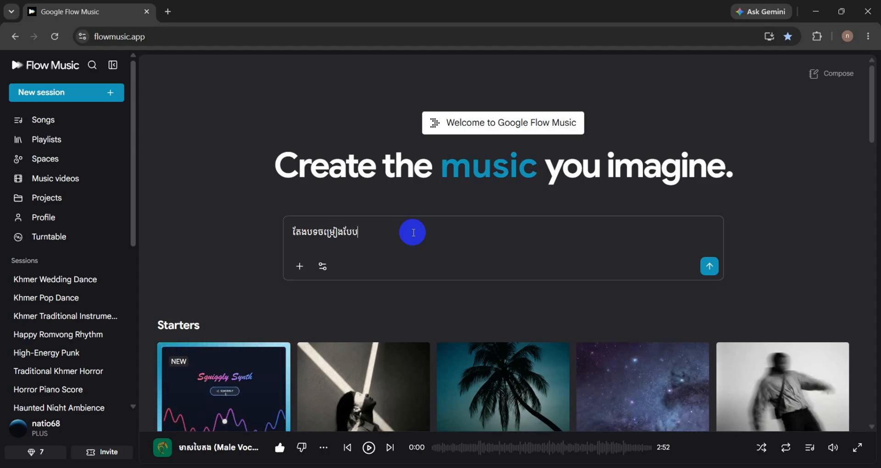
text(្លេងការ)
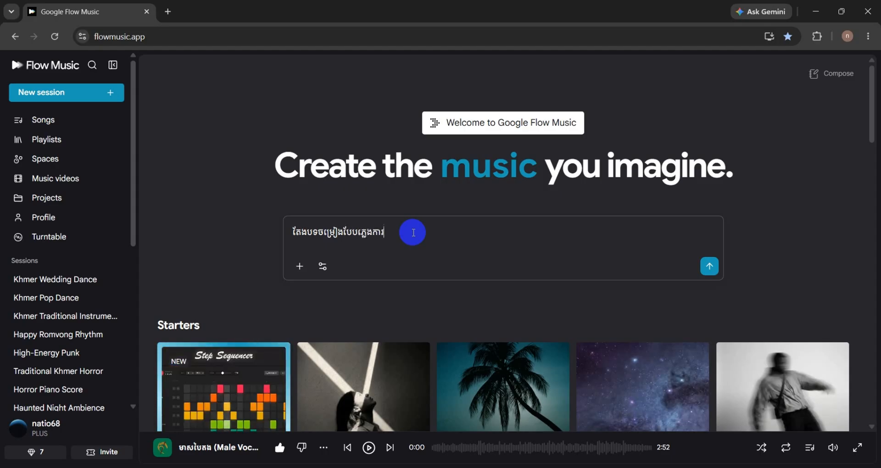
text(៖)
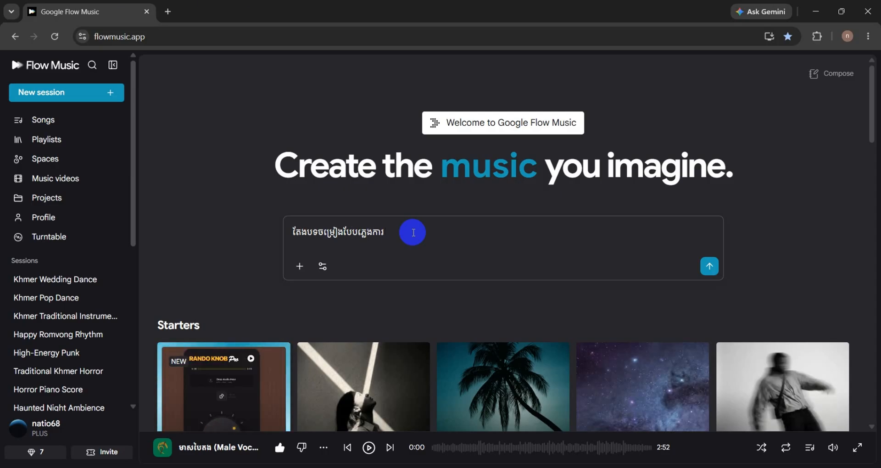
Step: Add a second prompt line giving the song title: "ចំណងជើង៖ ធ្វើតាមសន្យា"
key(shift+Return)
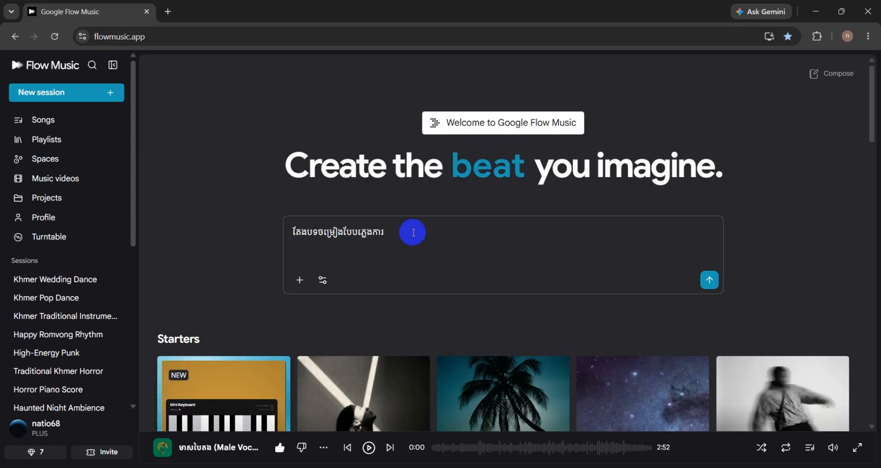
text(ចំណង)
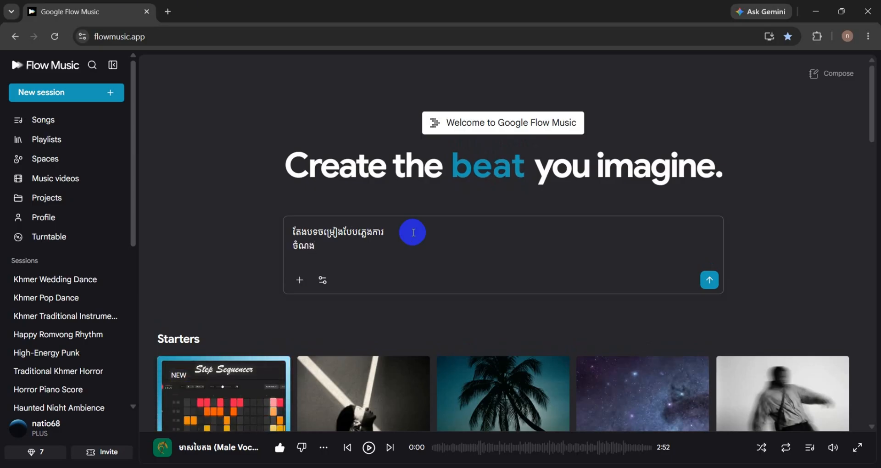
text(ជើង៖)
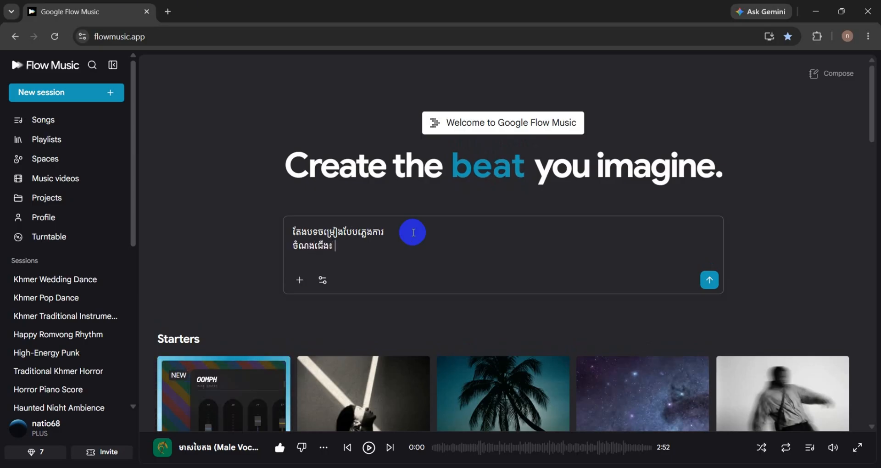
text( ផ)
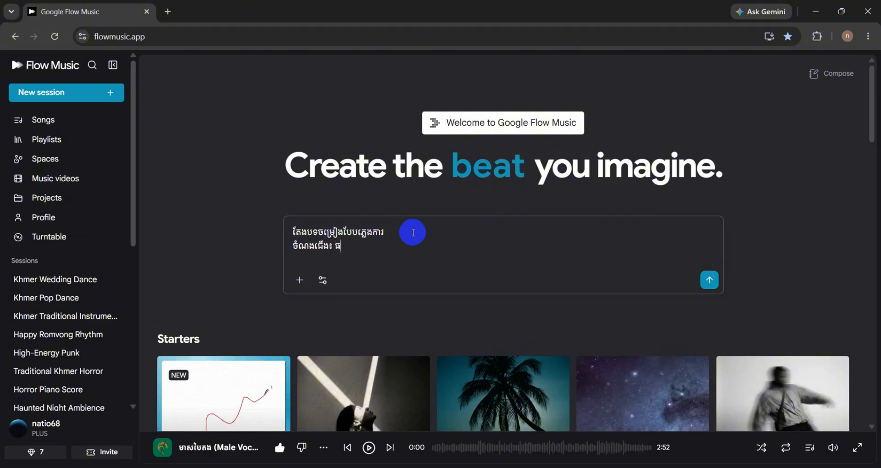
text(្)
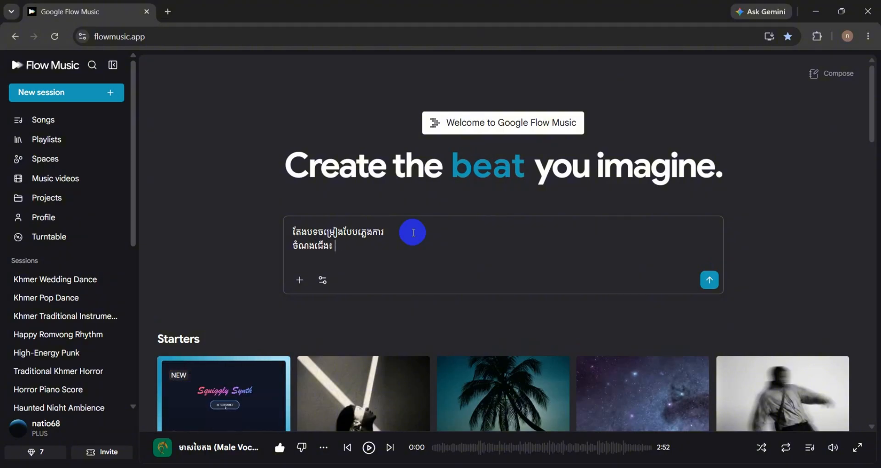
text(ញើ)
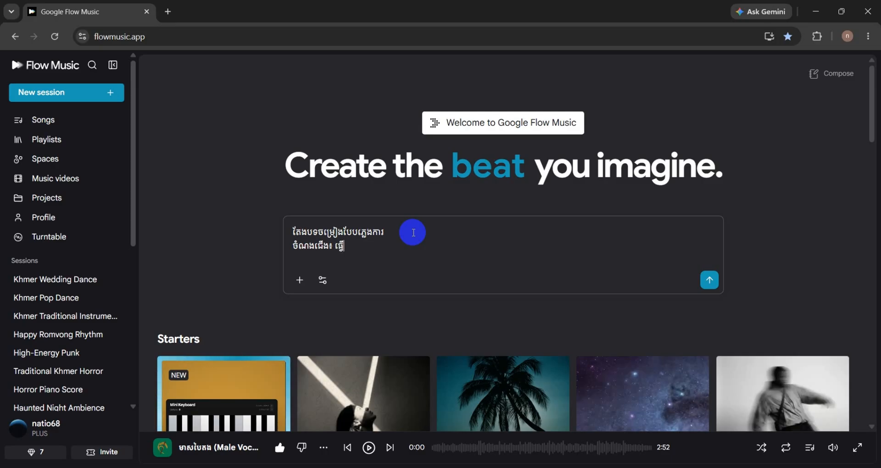
text(តាមសន្យា)
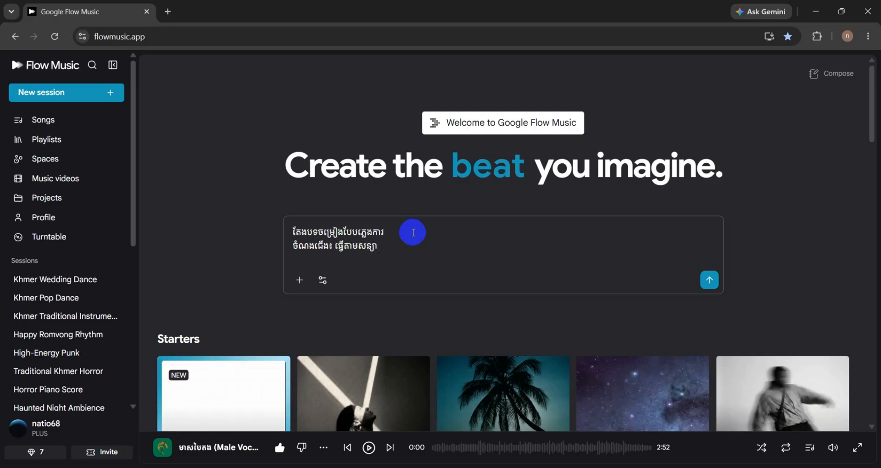
Step: Add a third prompt line with the story: "សាច់រឿង ៖ បុរសម្នាក់ សន្យាថា នឹងចូលស្តីនារីម្នាក់ តាមសន្យា"
key(shift+Return)
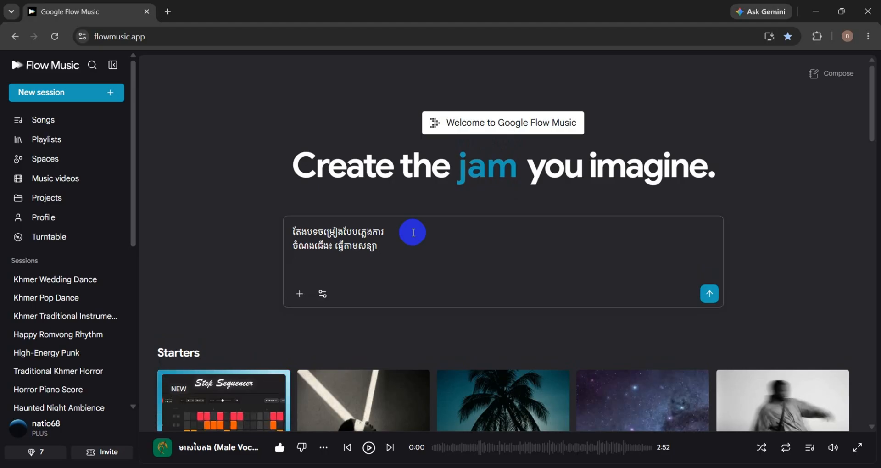
text(ស)
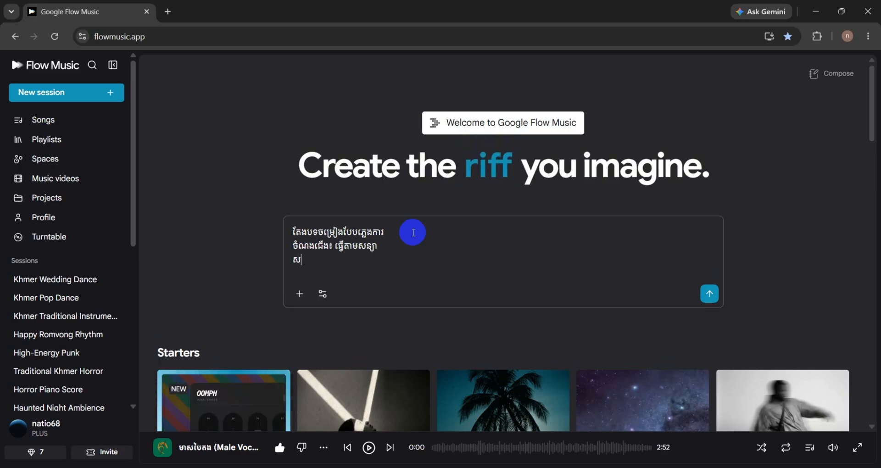
text(ាច់រឿង)
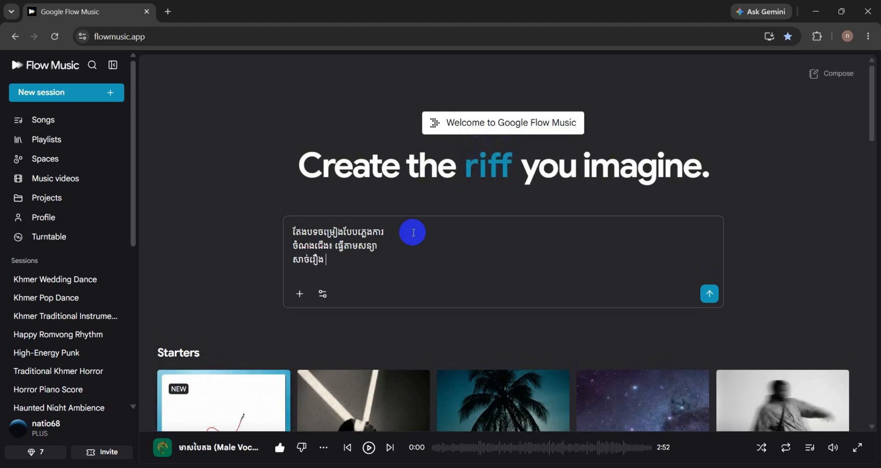
text( ៖ )
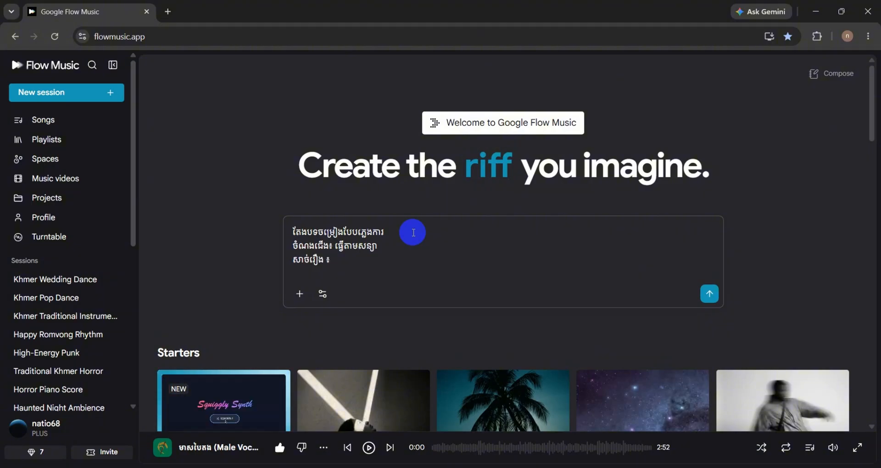
text(បុរសម្)
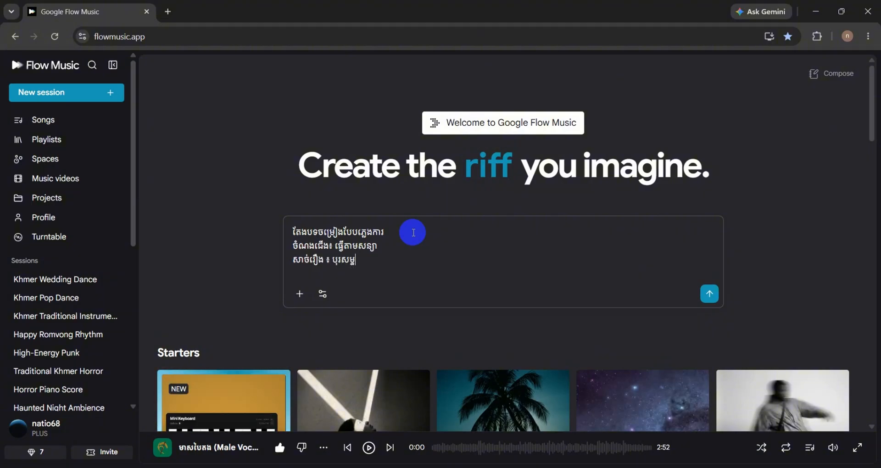
text(នាក់ សន)
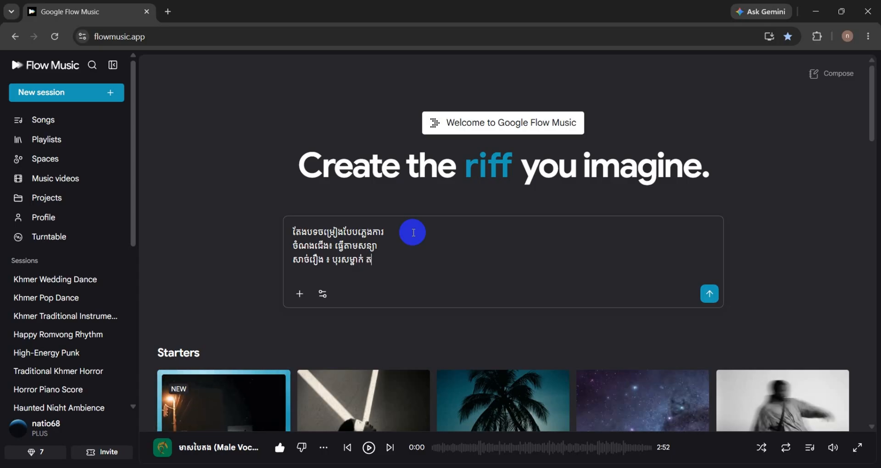
text(្យា)
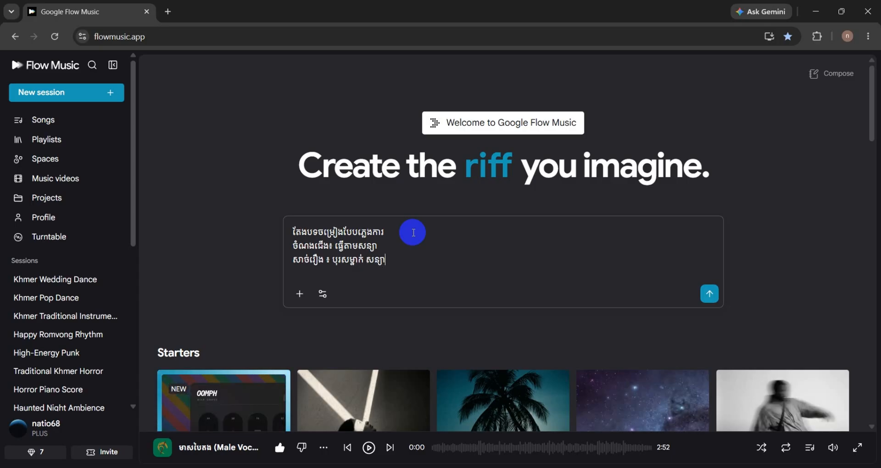
text(ថា នឹង)
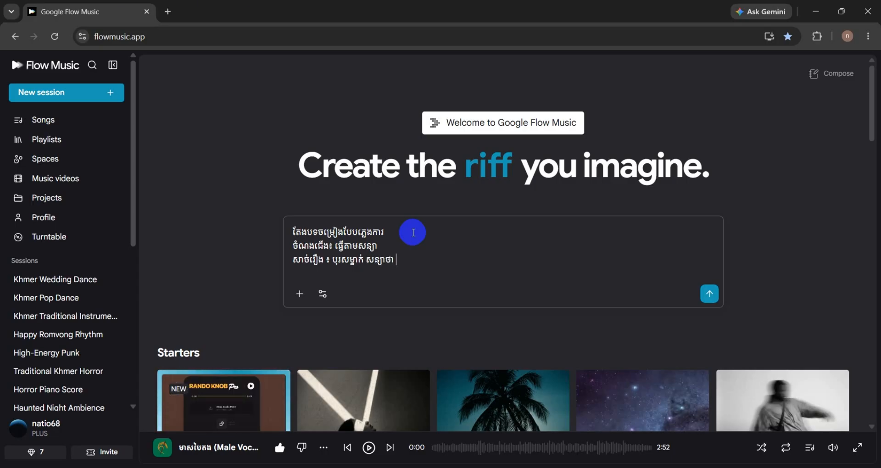
text(ចូល)
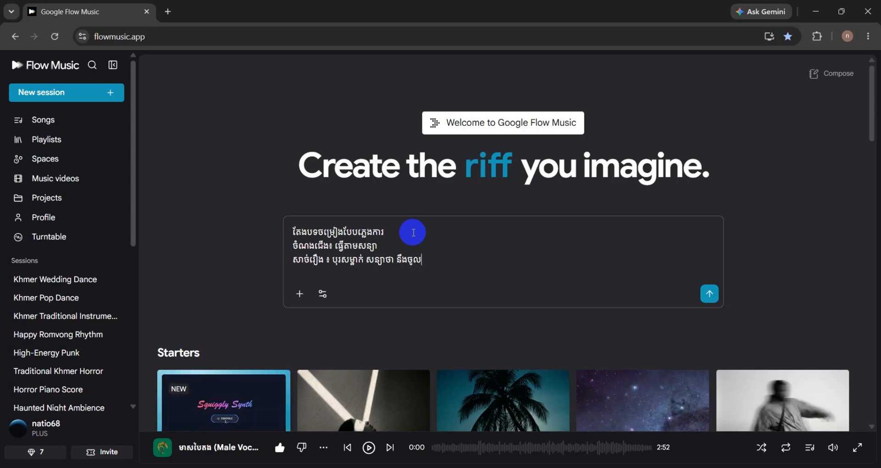
text(ស្តីនារីម្នាក់)
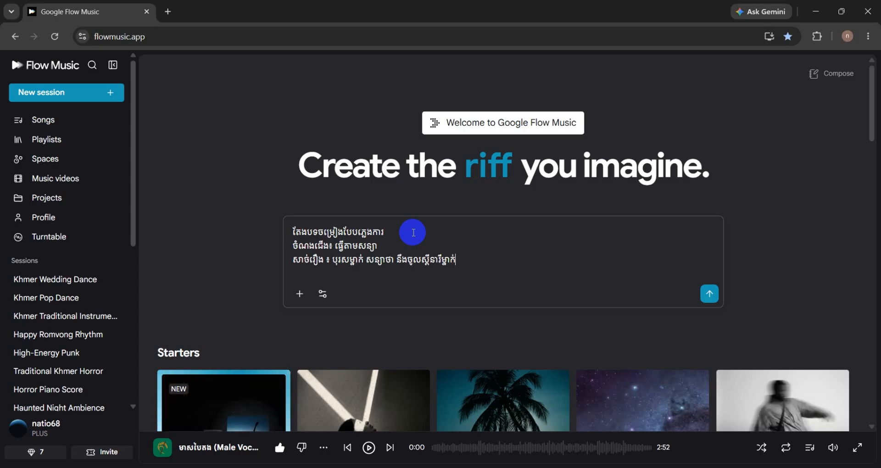
text( តាមសន)
key(BackSpace)
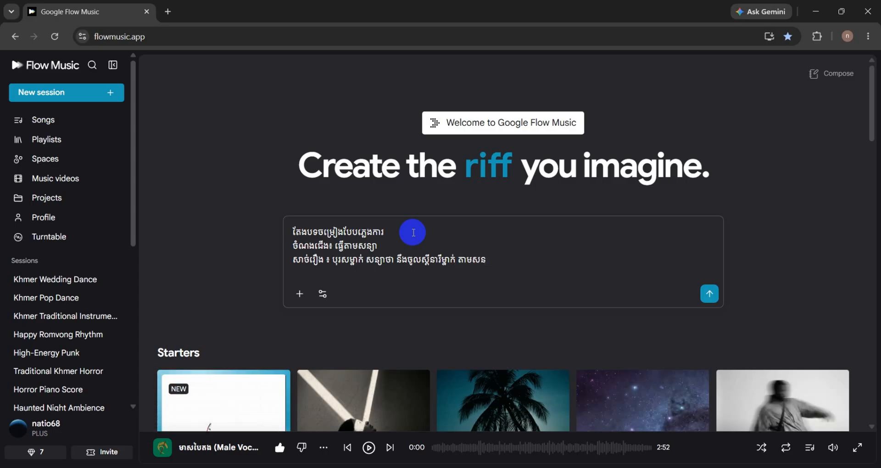
text(ន្យា)
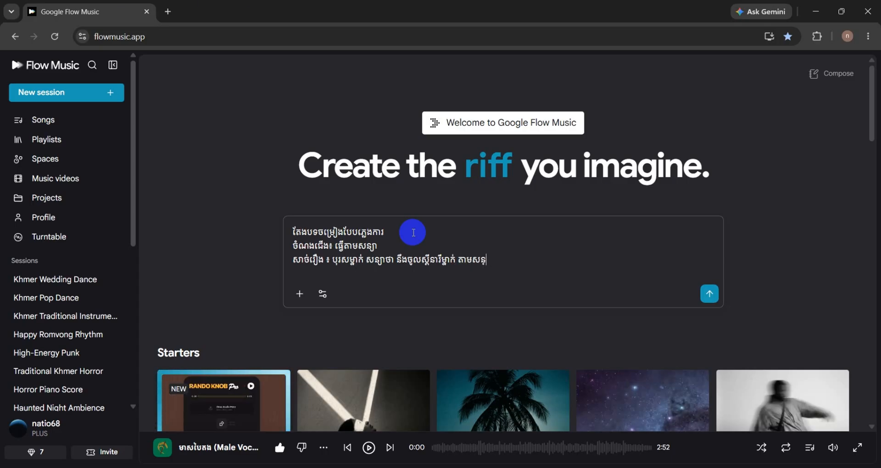
Step: Add a final prompt line "ឥឡូវគាត់បានធ្វើតាមសន្យាហើយ" and submit the prompt to generate the song
key(shift+Return)
text(ឥឡូ)
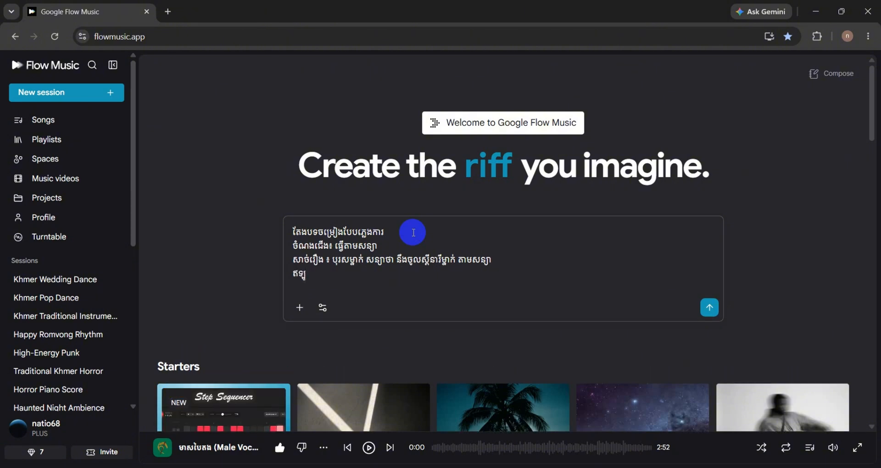
text(វគាត់បាន)
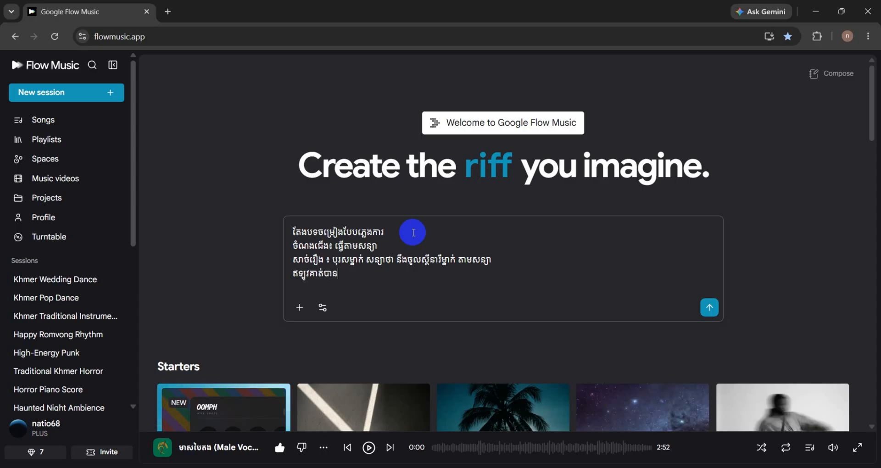
text(ធ្វើតាម)
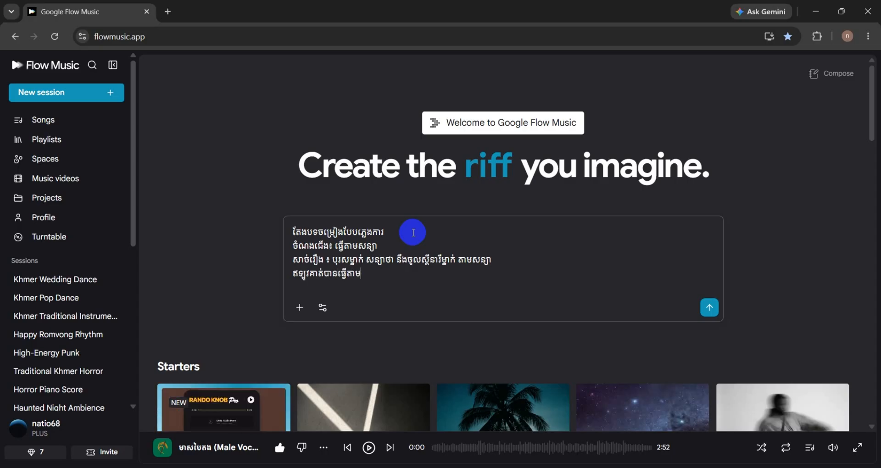
text(សន្យាហើយ)
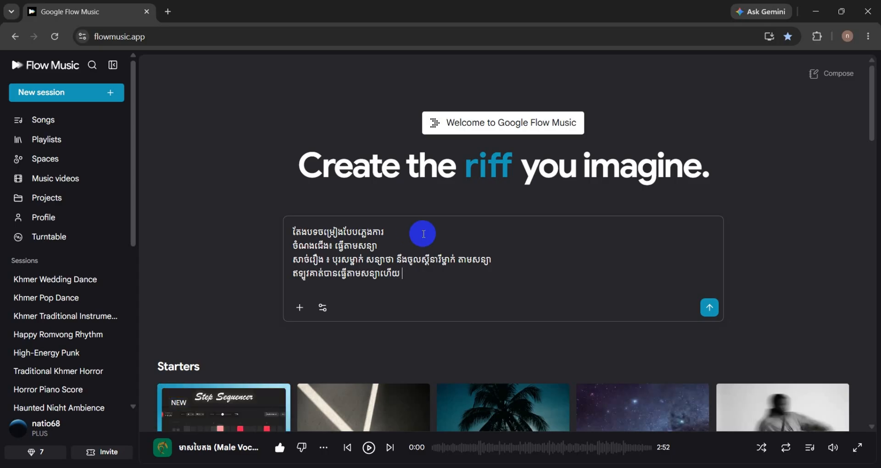
click(709, 307)
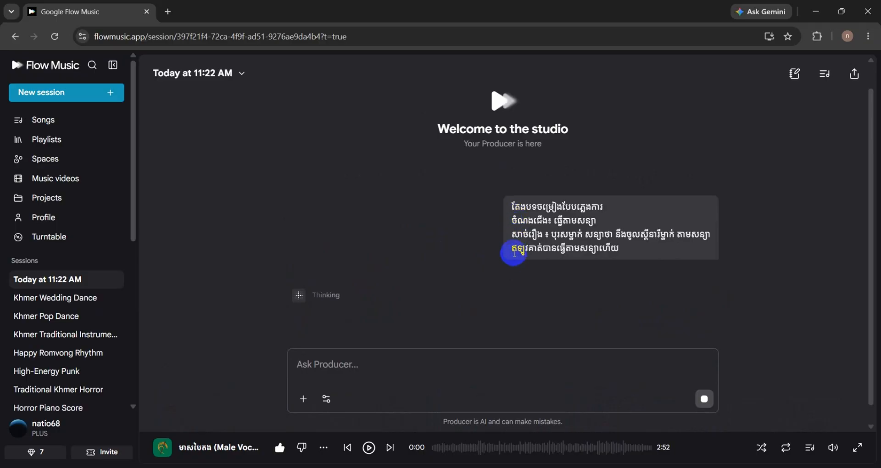
scroll(514, 252, down, 1)
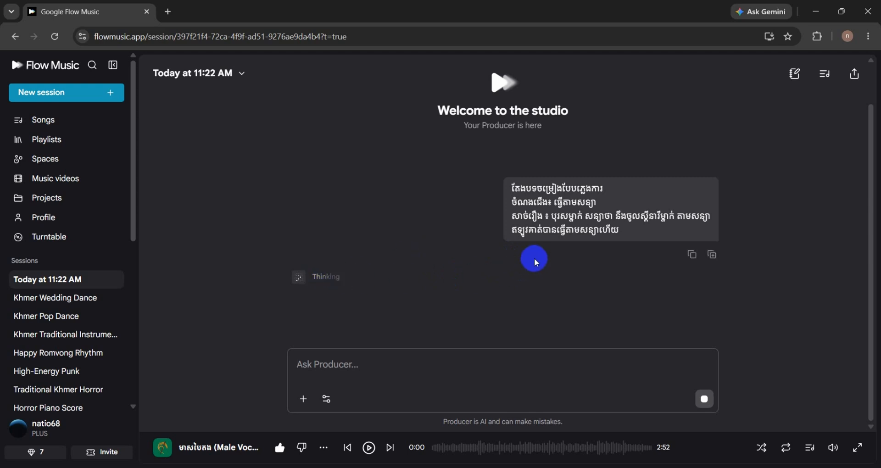
scroll(559, 237, up, 1)
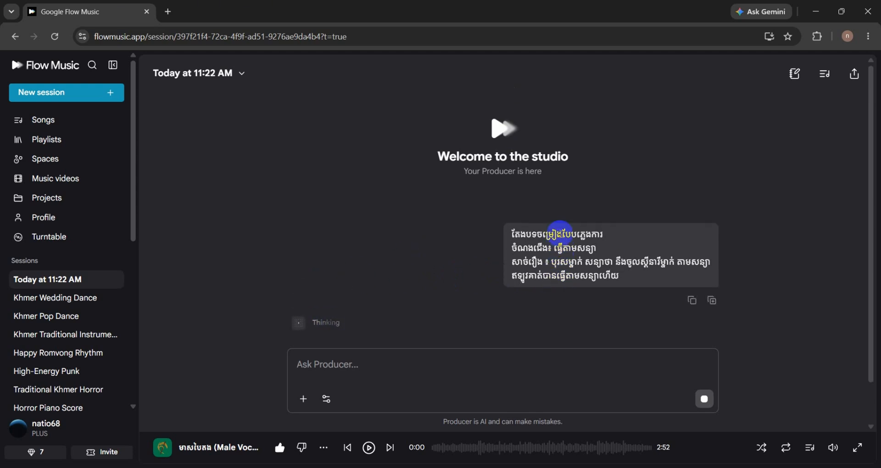
scroll(560, 234, down, 1)
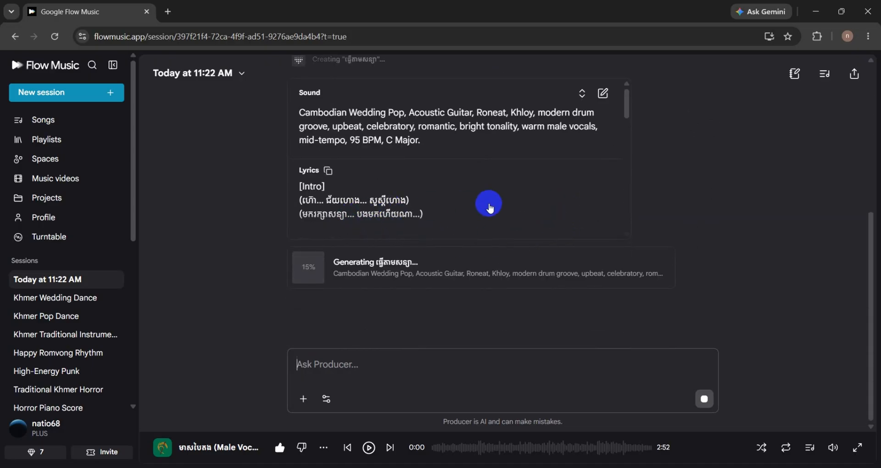
Step: Expand the sound description and lyrics of ធ្វើតាមសន្យា and read through every section from Intro to Outro
click(488, 205)
scroll(496, 216, down, 3)
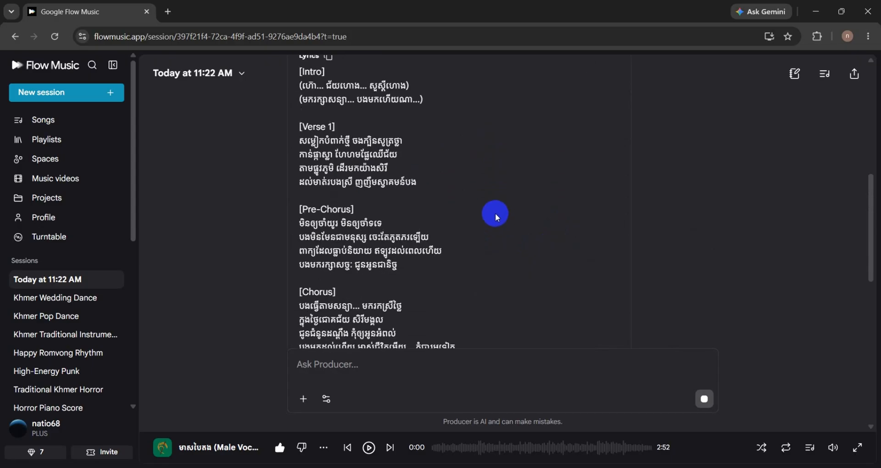
scroll(488, 211, up, 5)
scroll(484, 256, down, 10)
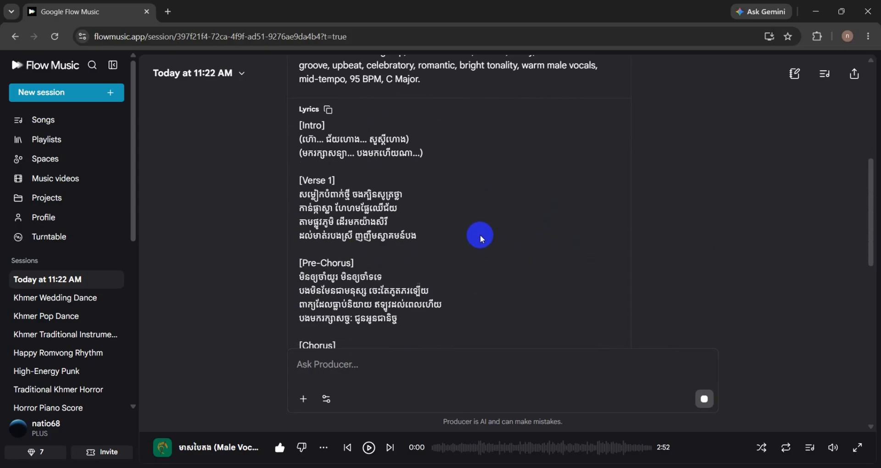
scroll(513, 224, down, 3)
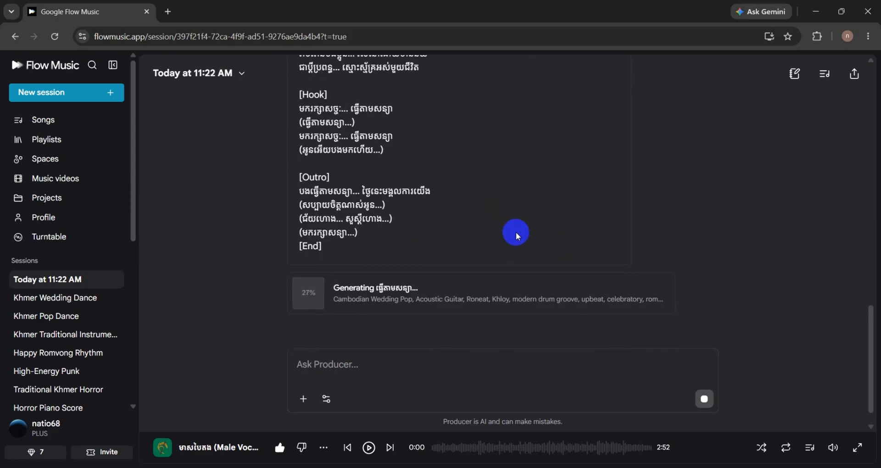
scroll(516, 232, up, 6)
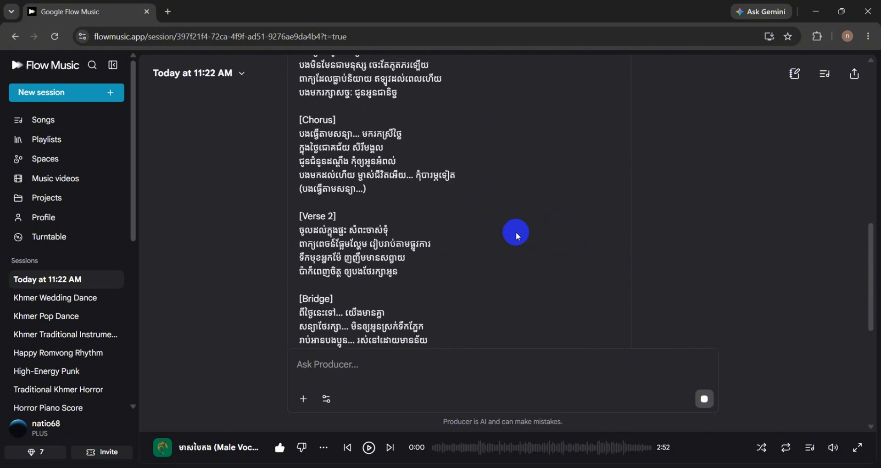
scroll(516, 230, up, 6)
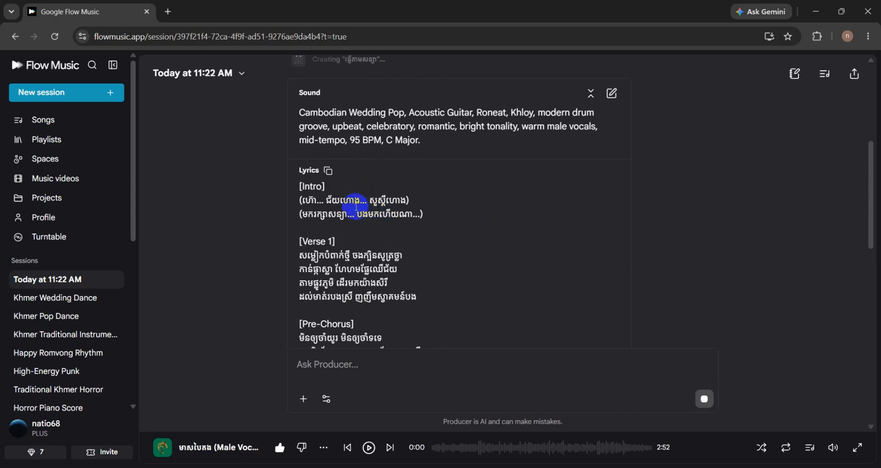
double_click(311, 189)
click(310, 195)
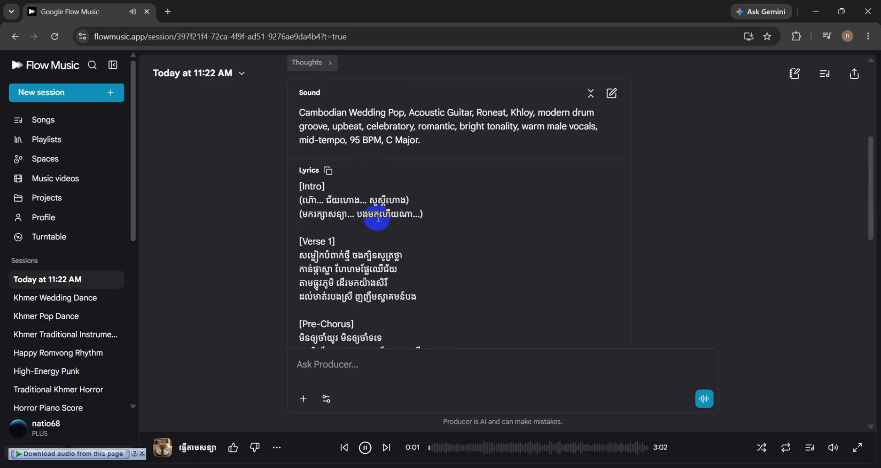
Step: Review the finished song's entry, the Producer's reply and suggestions, and the full lyrics while the song plays
scroll(459, 234, down, 1)
scroll(673, 222, down, 12)
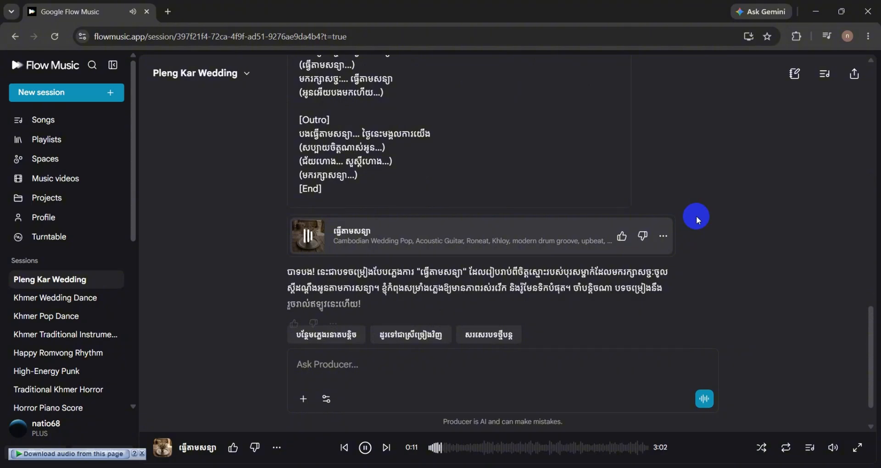
scroll(696, 216, down, 1)
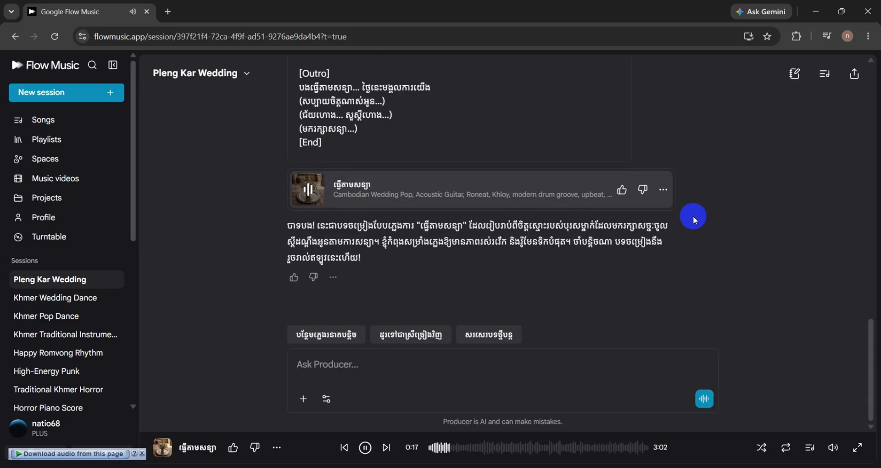
scroll(681, 214, up, 8)
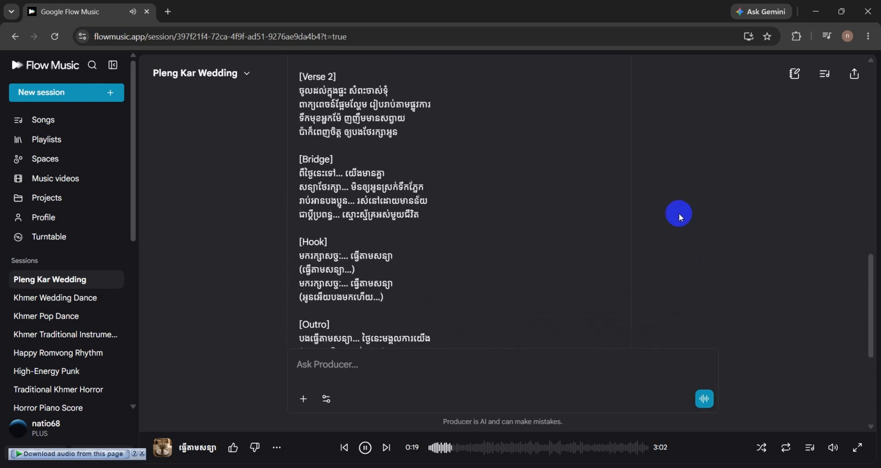
scroll(413, 231, up, 6)
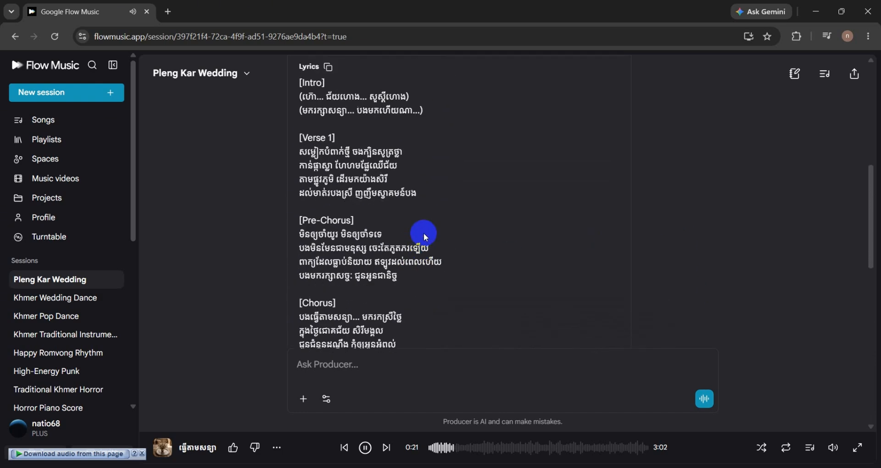
scroll(423, 232, up, 2)
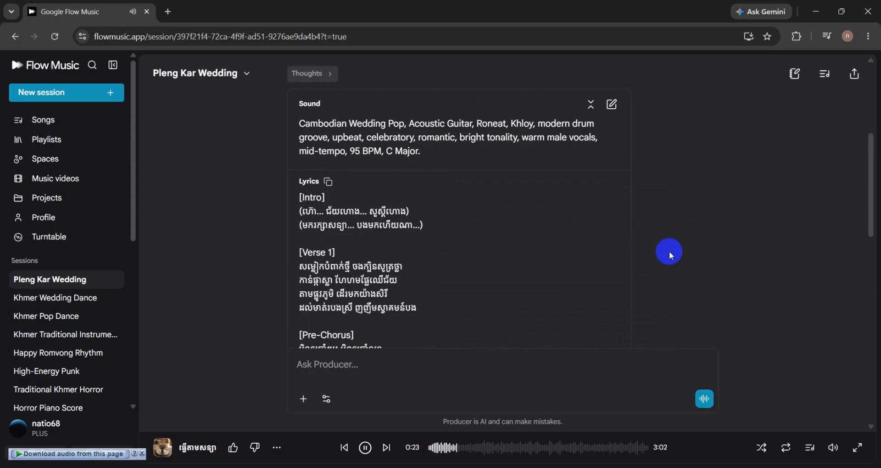
scroll(667, 230, down, 12)
scroll(666, 230, down, 3)
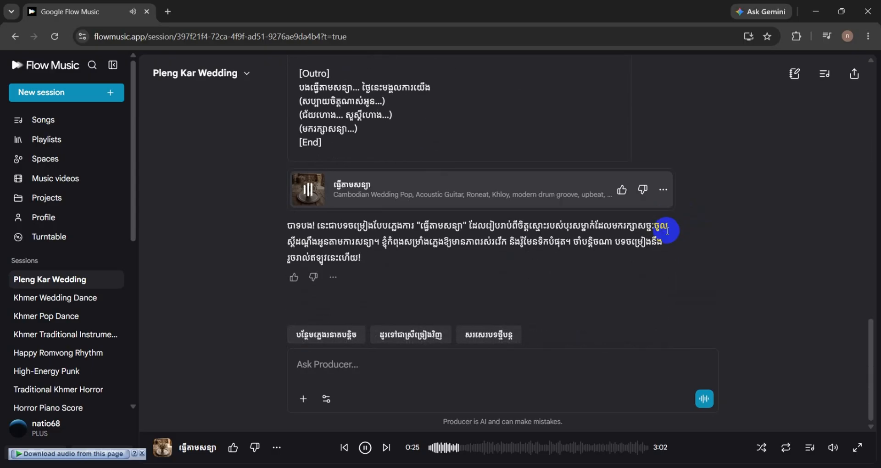
Step: Pause playback of the generated song ធ្វើតាមសន្យា and copy its full lyrics to the clipboard
click(307, 188)
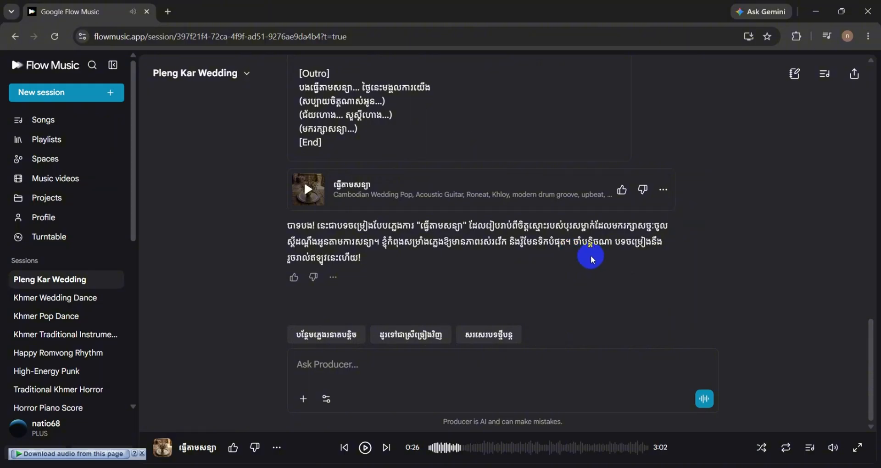
scroll(573, 252, up, 12)
scroll(561, 227, up, 5)
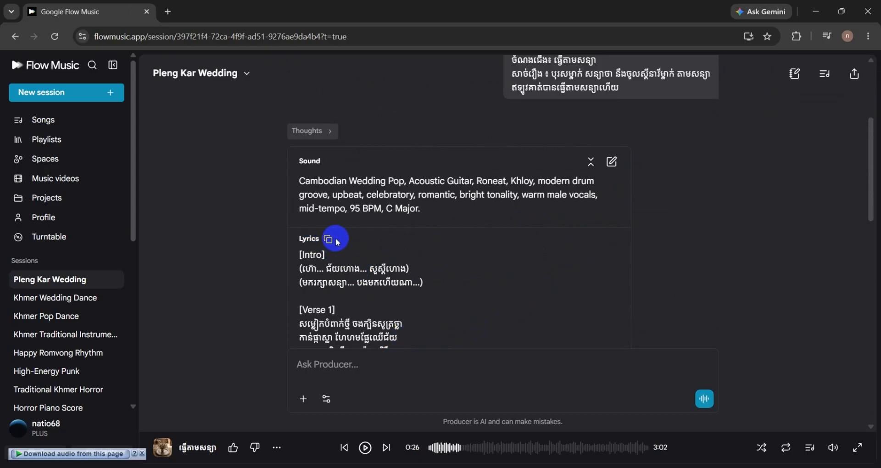
click(328, 240)
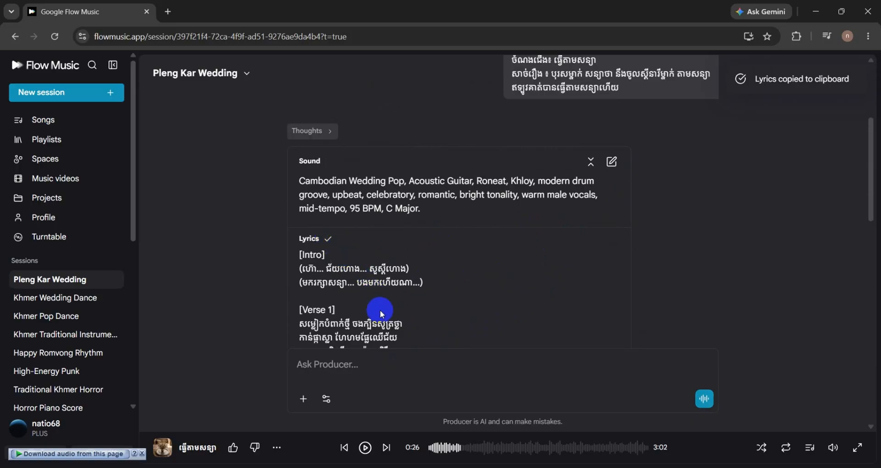
Step: Paste the copied lyrics into the Producer prompt box and return to the [Intro] section at the beginning
right_click(335, 366)
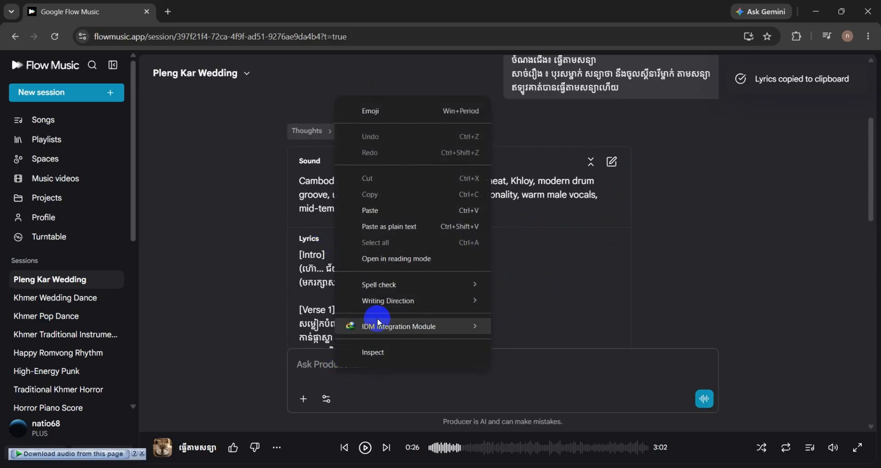
click(375, 211)
scroll(405, 335, up, 5)
scroll(405, 335, up, 10)
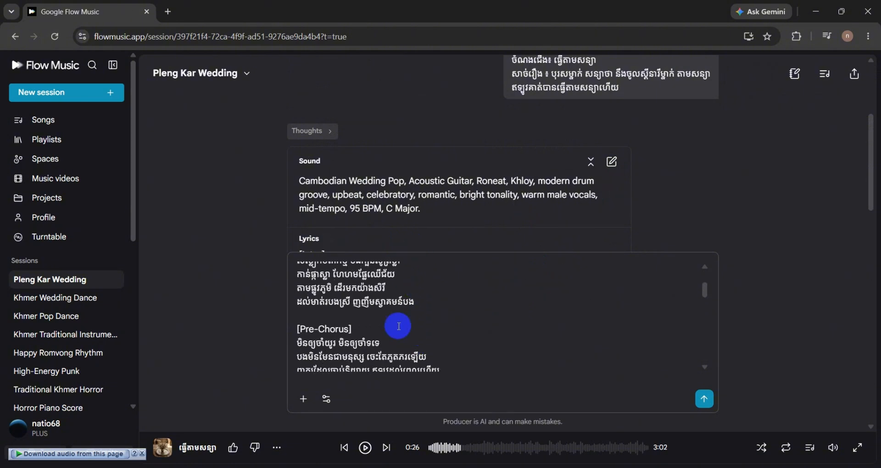
scroll(400, 321, up, 3)
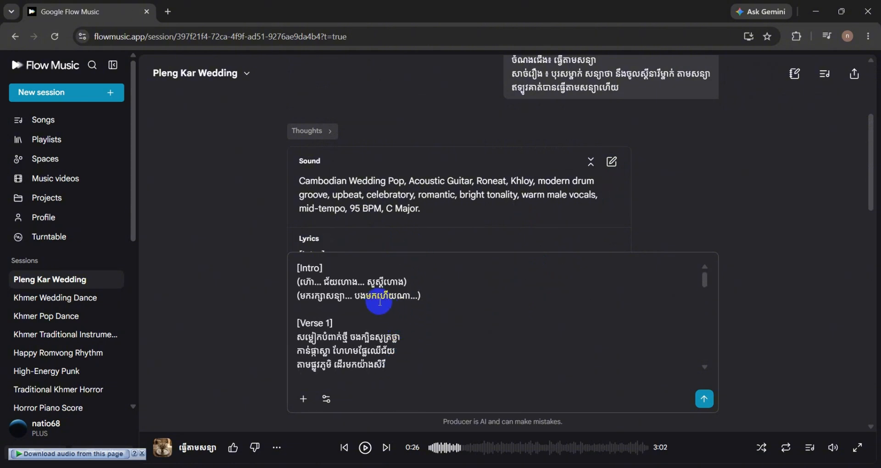
scroll(379, 302, up, 2)
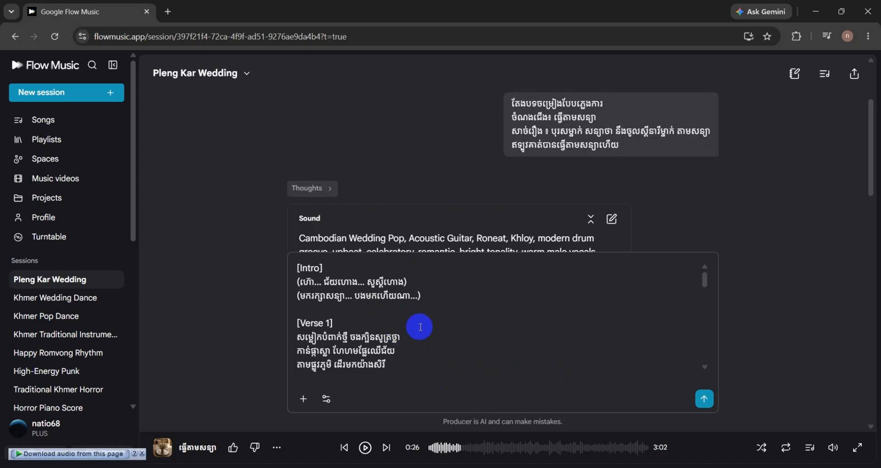
Step: Replace the words after "ហ៊ោ..." in the first Intro line with "ហាអើយ.....អឺយ...." inside the parentheses
click(399, 314)
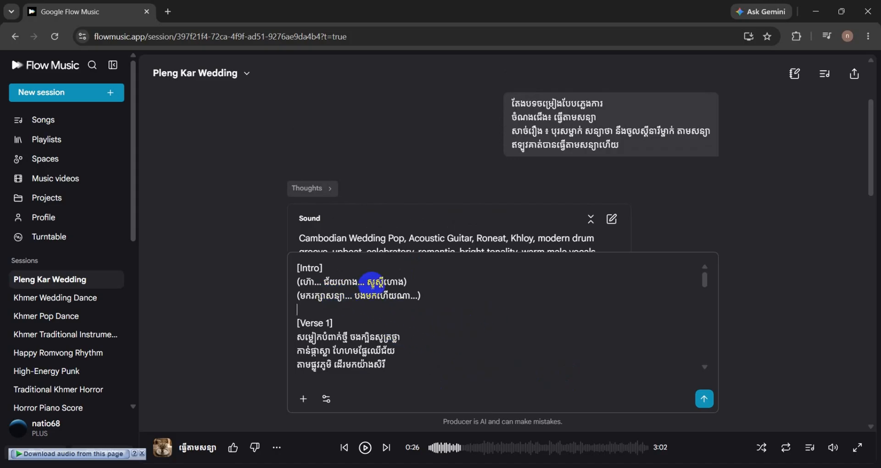
drag(406, 282, 325, 280)
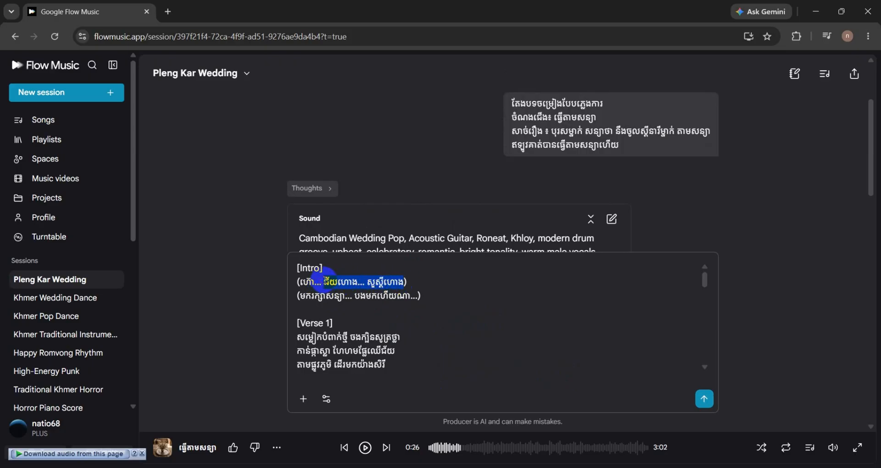
text(អ)
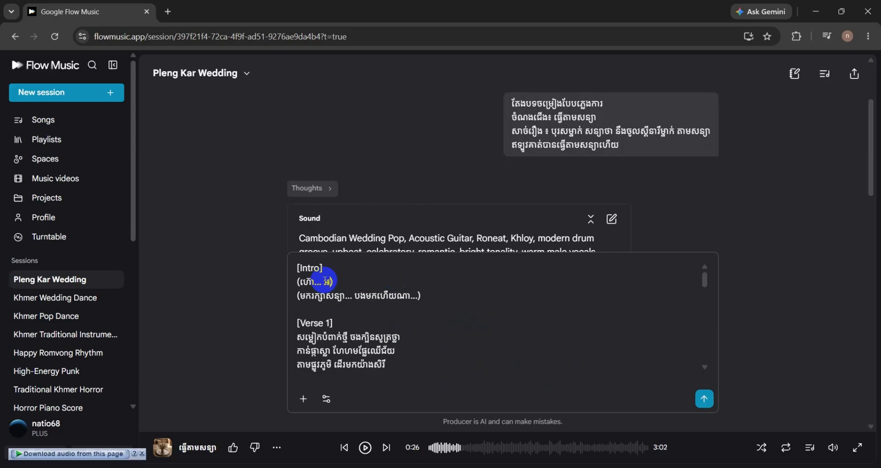
text(ហោអើយ.....អឺយ....)
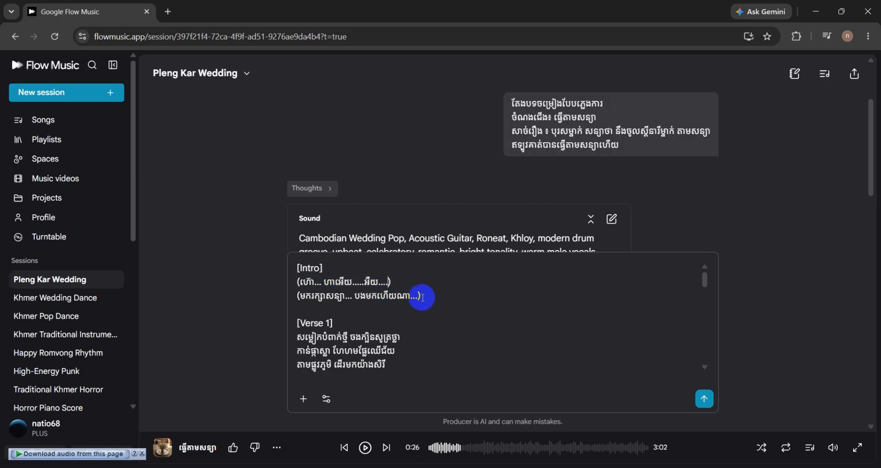
Step: Rewrite the second Intro line in the prompt as "(បងមកដល់ហើយ ចេញមកត្រាណត្រើយ...)"
drag(412, 295, 302, 295)
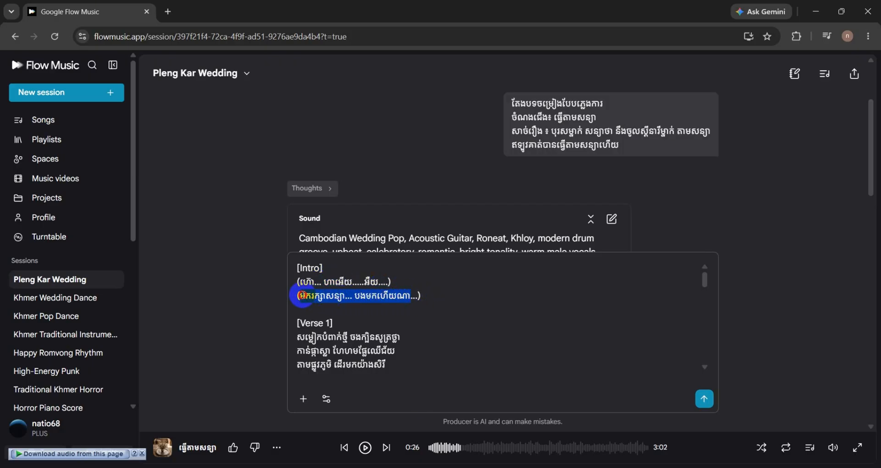
text(ម៉ង)
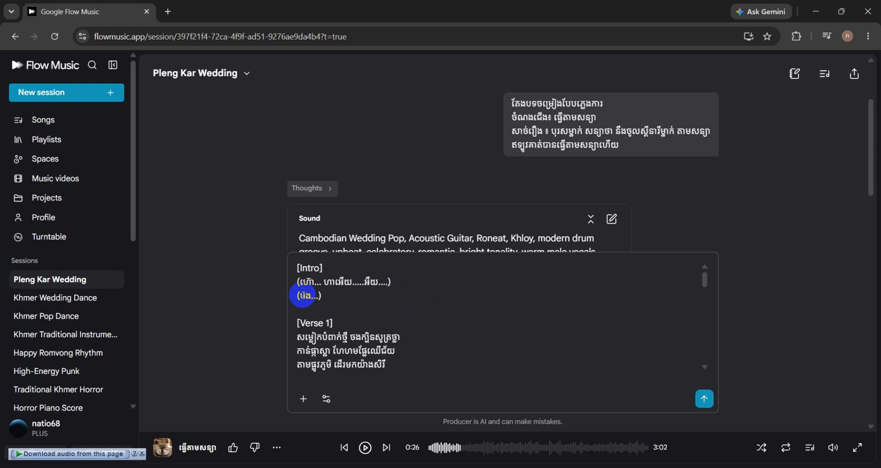
text(មកដល់ហើយ ចេញមក)
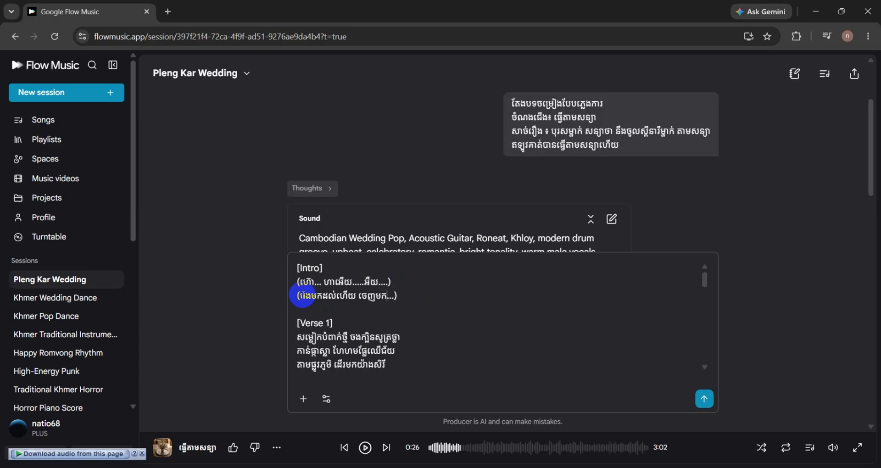
text(ត្រាណត្រើយ)
Step: Add a third Intro line reading "(បងមកដល់ហើយ អូនអឺយនៅទេ ហាអឺយ....)" below the second one
click(459, 299)
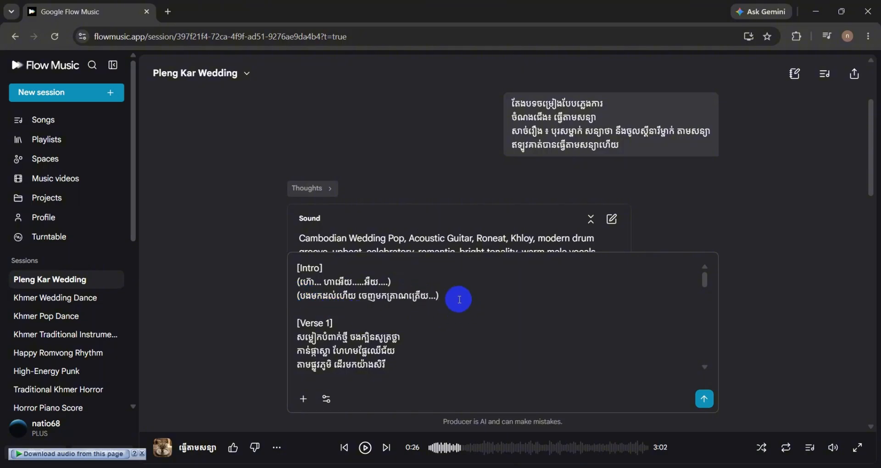
key(Return)
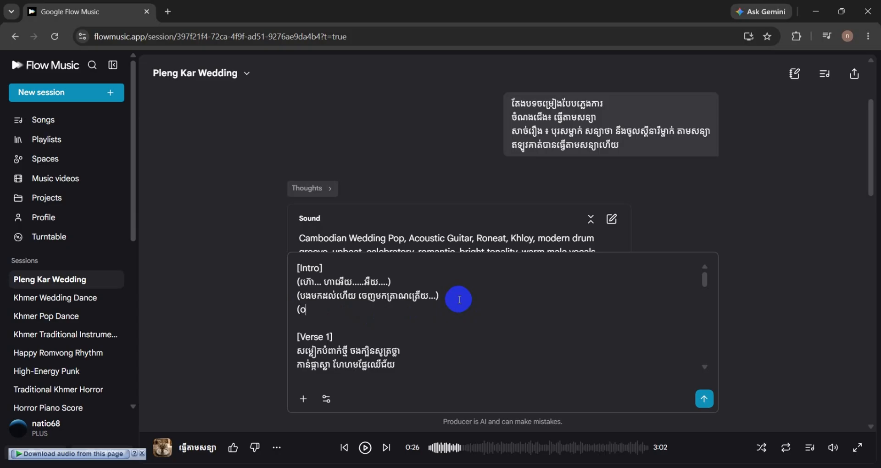
click(459, 299)
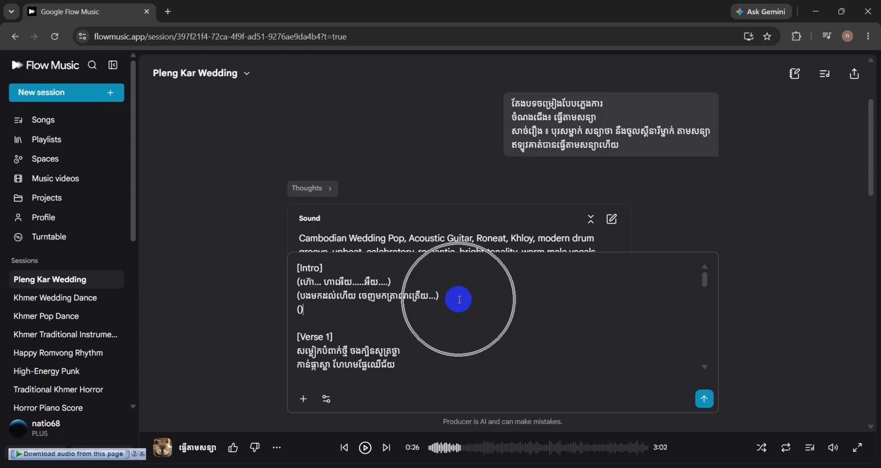
text(បងមក)
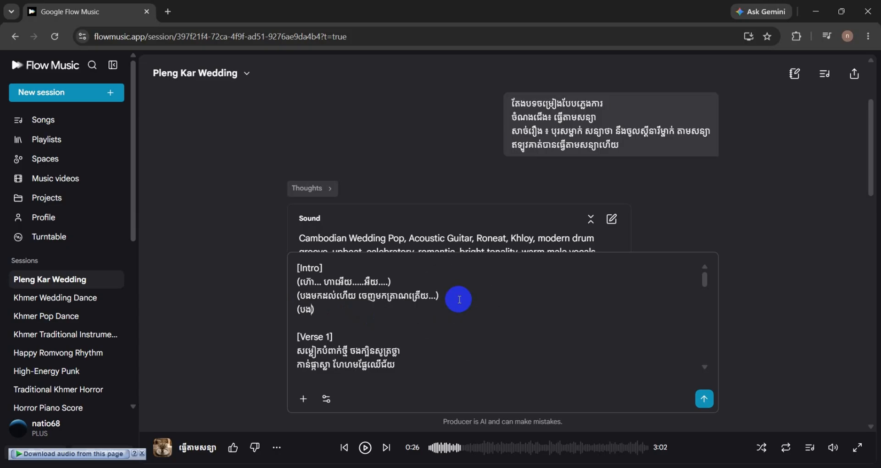
text(ដល់ហើយ អូនអ)
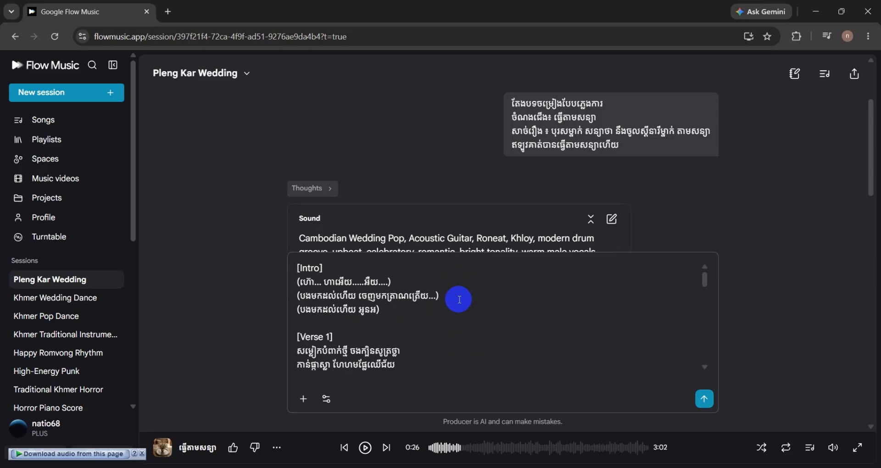
text(ឺយម)
key(BackSpace)
text(នៅទេ ហាអឺយ....)
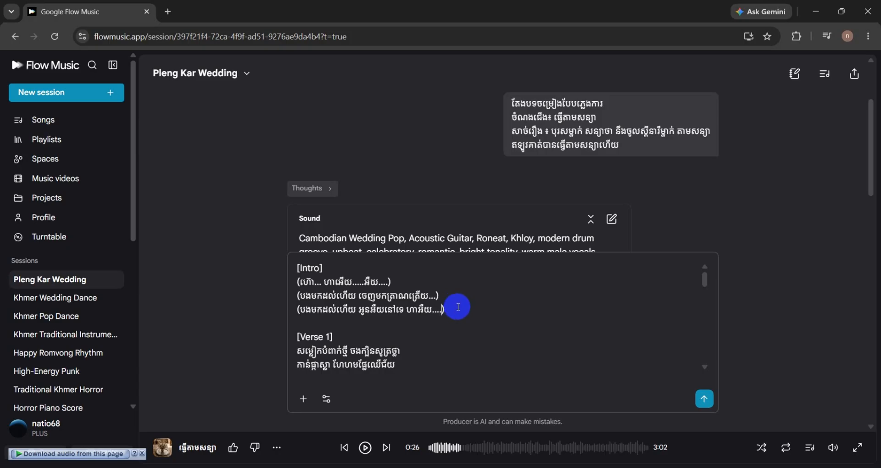
Step: Add the tag "[Telephone vocal]" directly after the [Intro] heading in the pasted lyrics
click(458, 307)
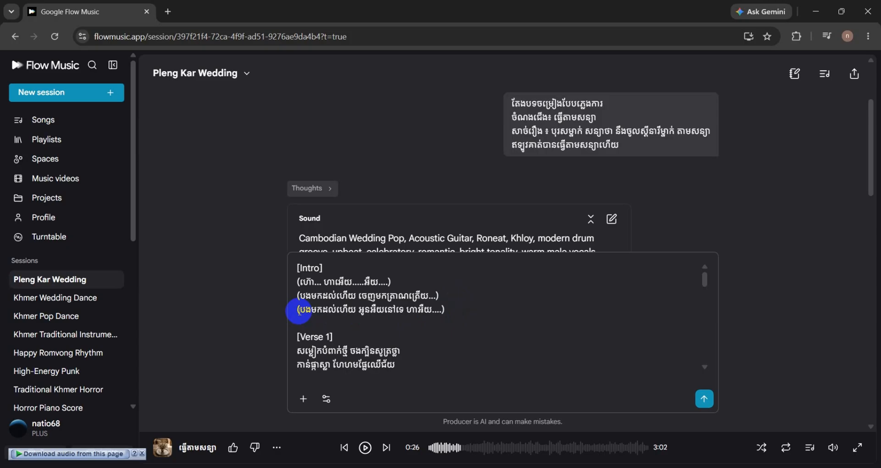
click(416, 310)
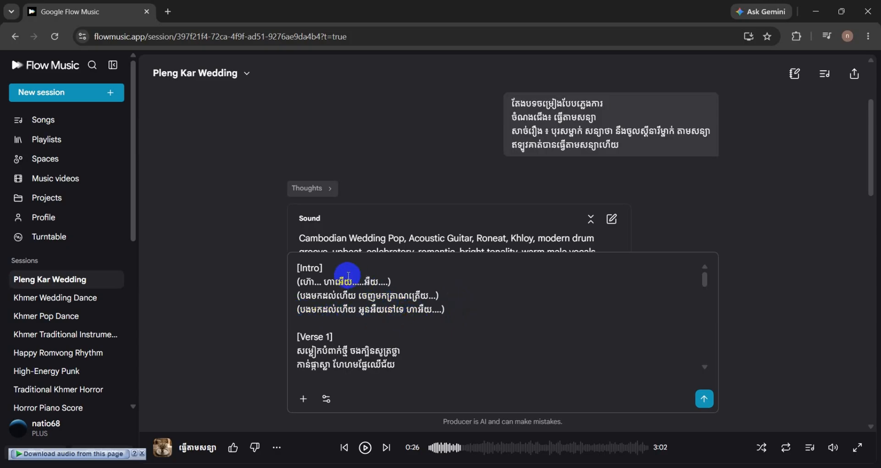
click(331, 266)
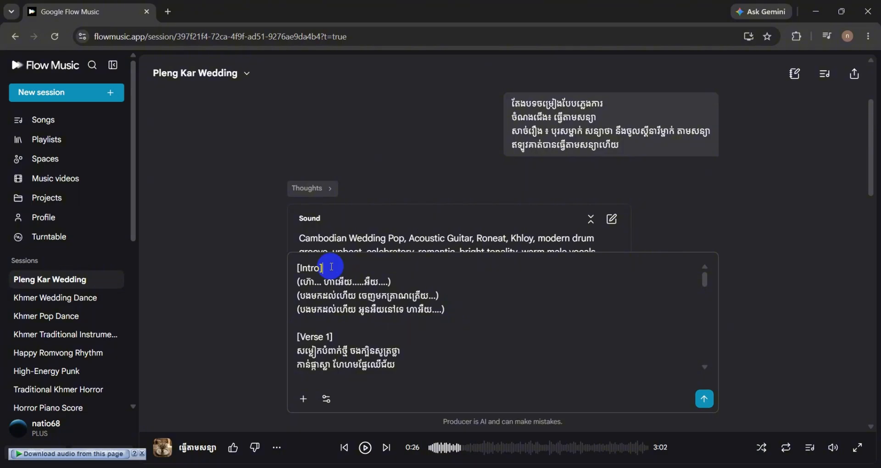
text([Intro][Telephone vocal)
click(401, 271)
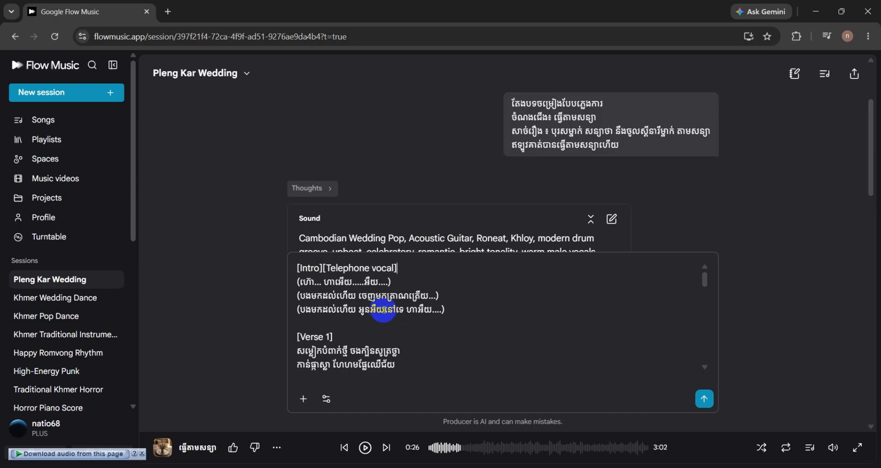
Step: Replace the ending of the first Verse 1 line, after "ចងក្បិន", with "រួចស្រេច"
scroll(381, 307, down, 2)
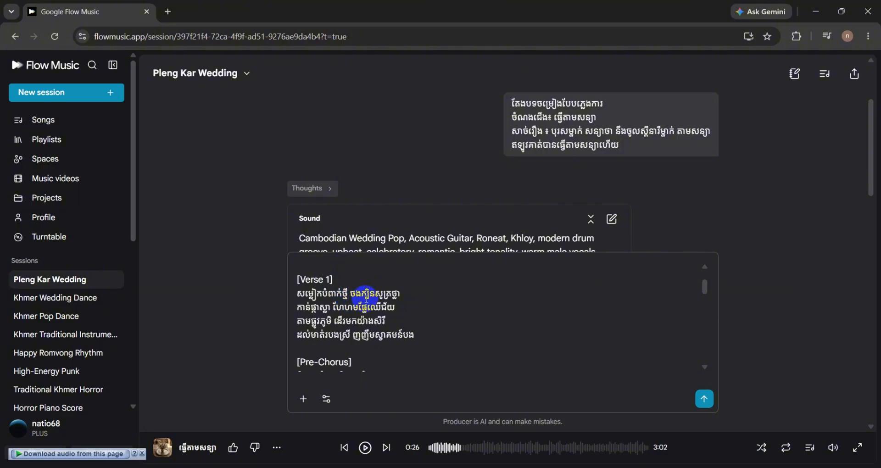
drag(409, 292, 375, 293)
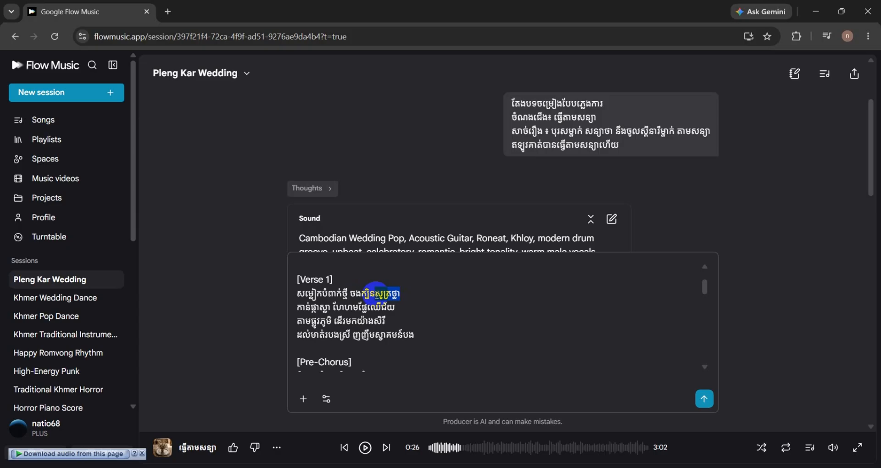
key(BackSpace)
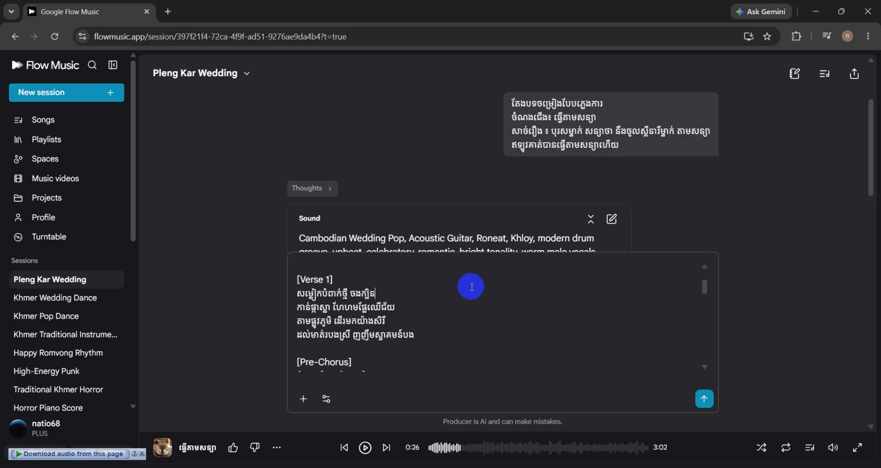
text(រួចស្រេច)
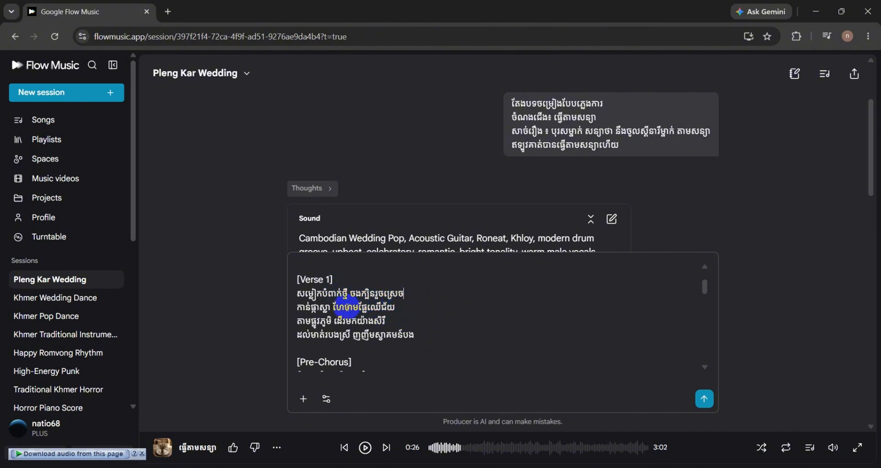
click(328, 307)
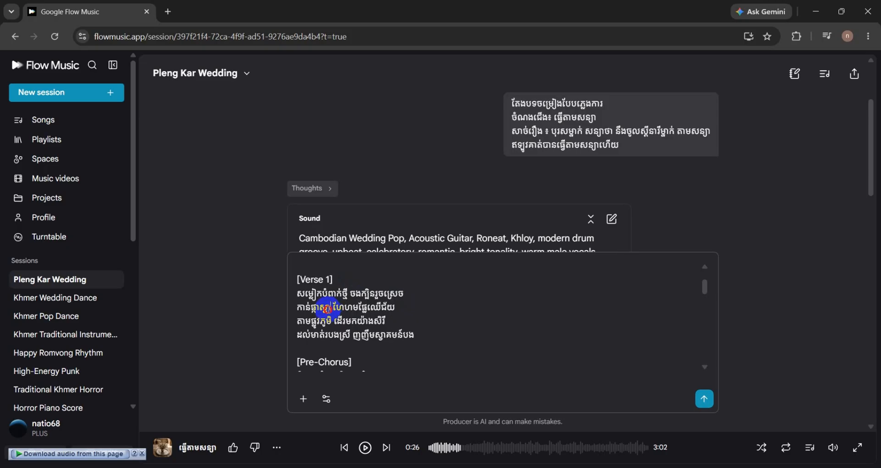
drag(329, 308, 297, 308)
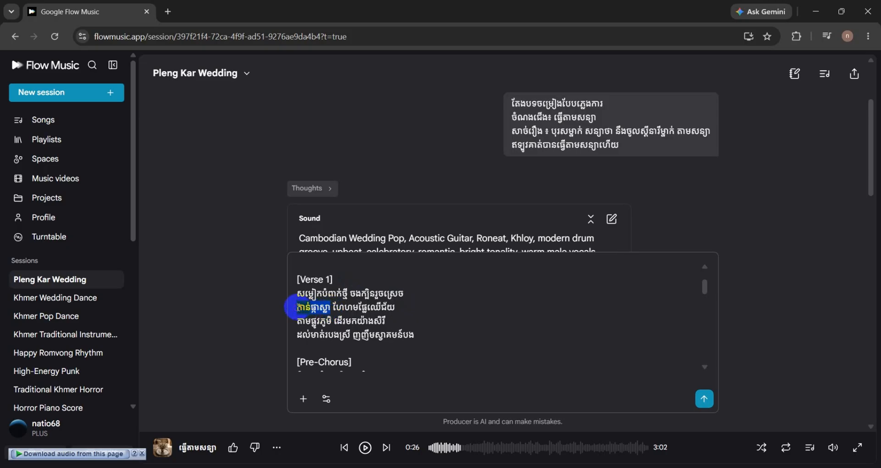
text(អា)
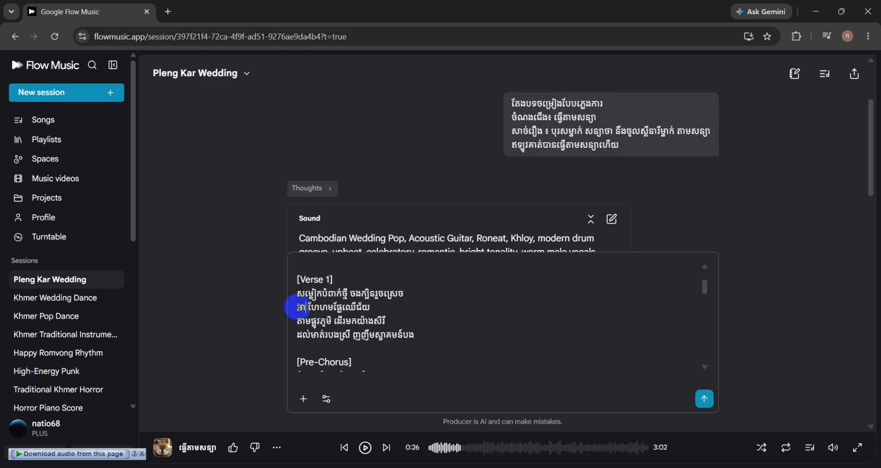
key(BackSpace)
key(BackSpace)
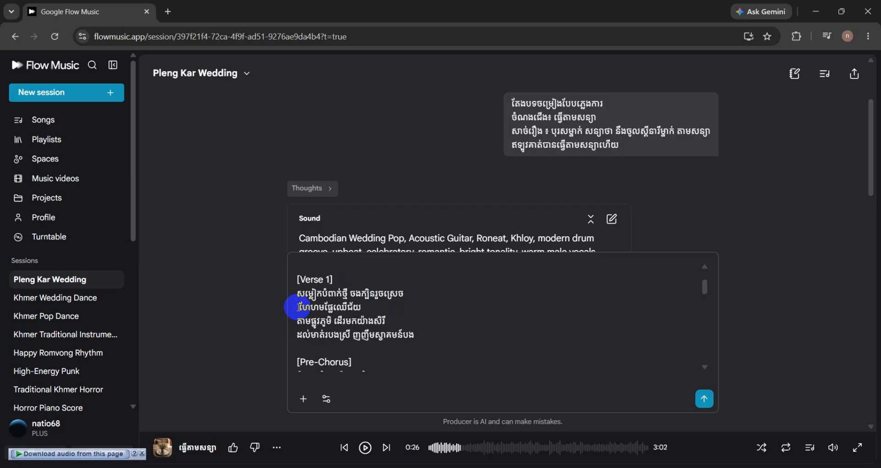
text(អ)
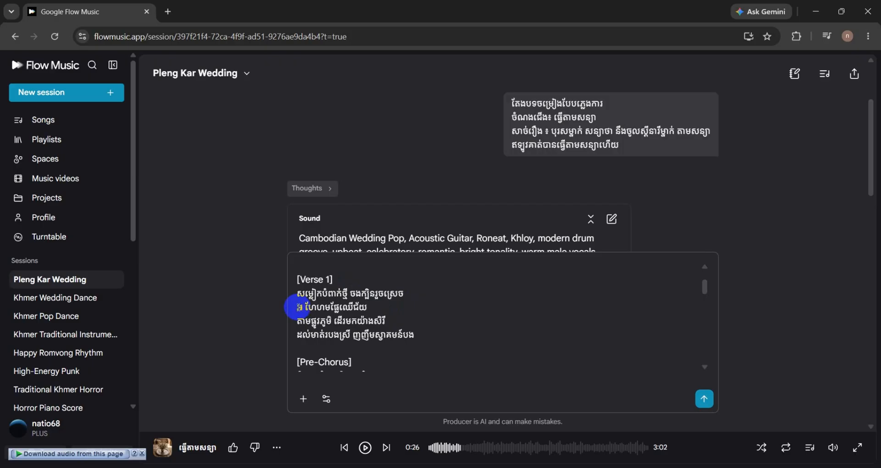
text(កាន់ផ្កាស្លា)
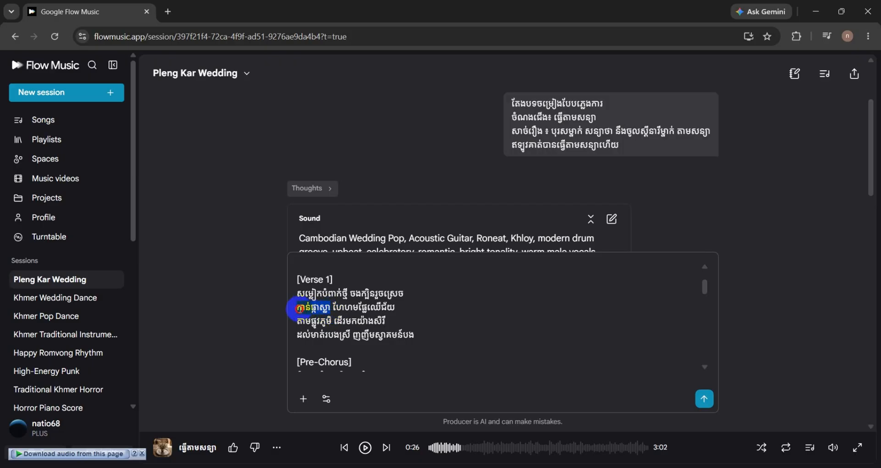
Step: Try rewording the second Verse 1 line in the prompt as "បងបានប្រញាប់ ដៃ"
text(បងបានប្រ)
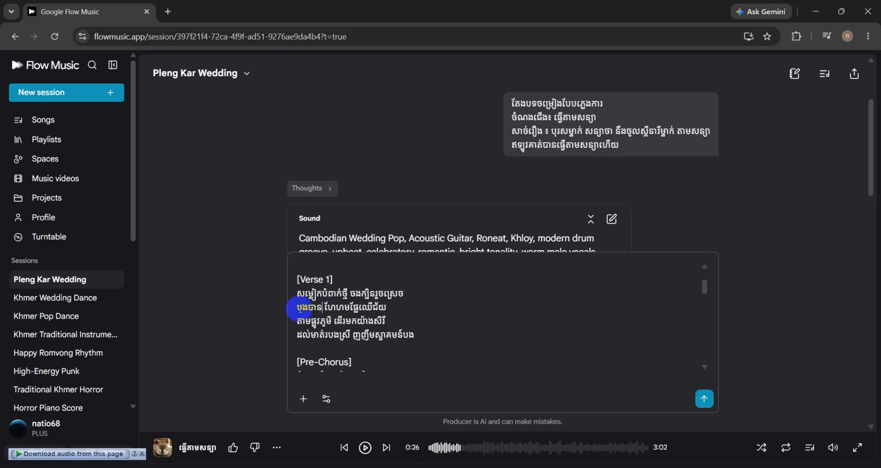
text(ញា)
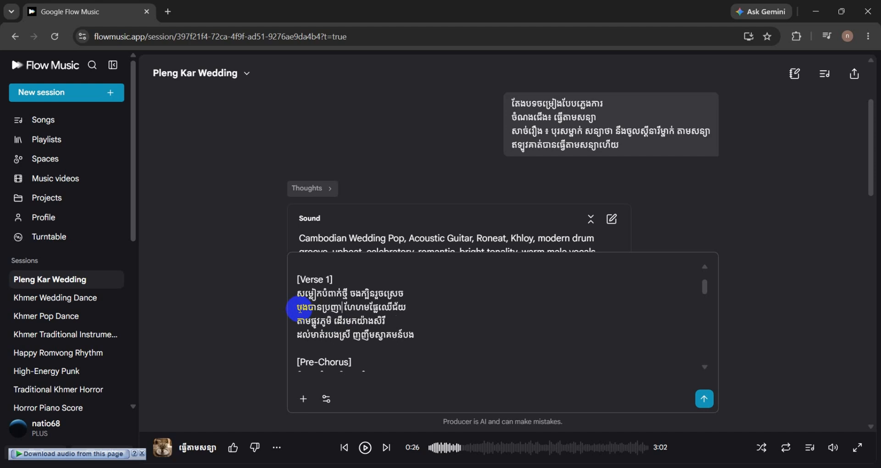
text(ប់)
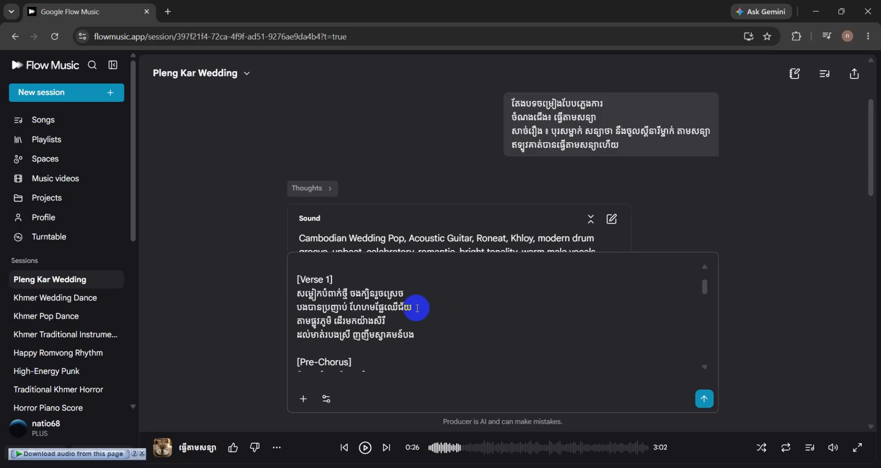
drag(419, 307, 354, 306)
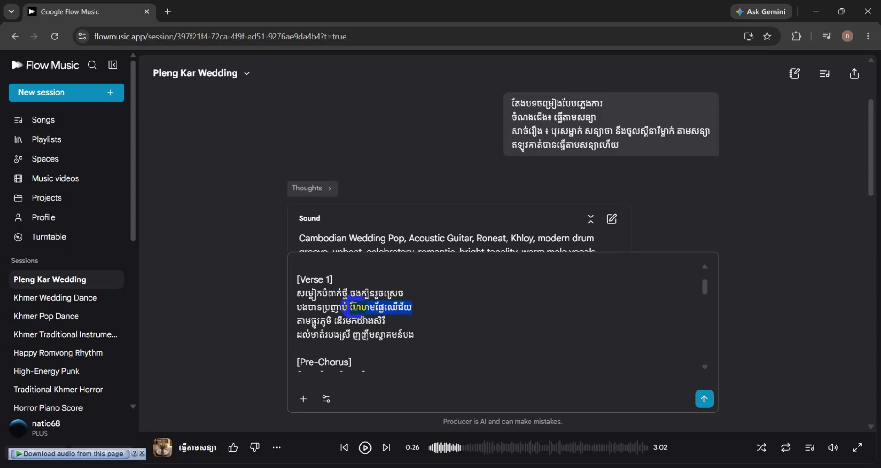
text(ដៃ)
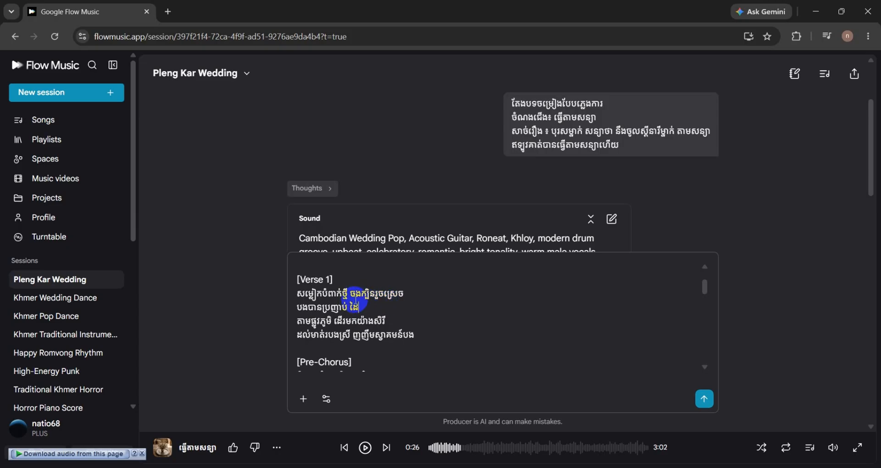
click(344, 293)
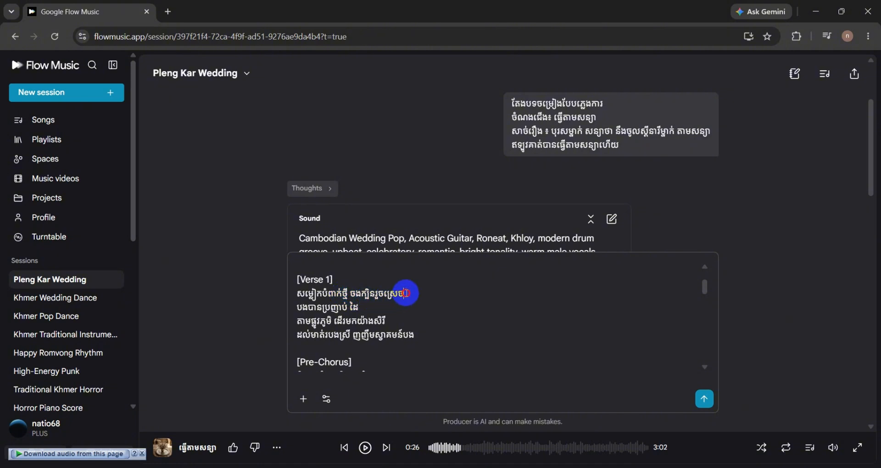
double_click(388, 294)
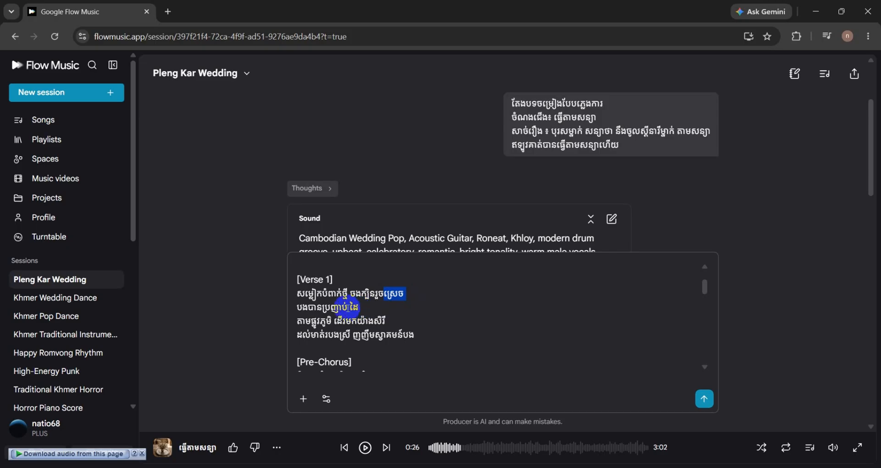
drag(348, 307, 329, 307)
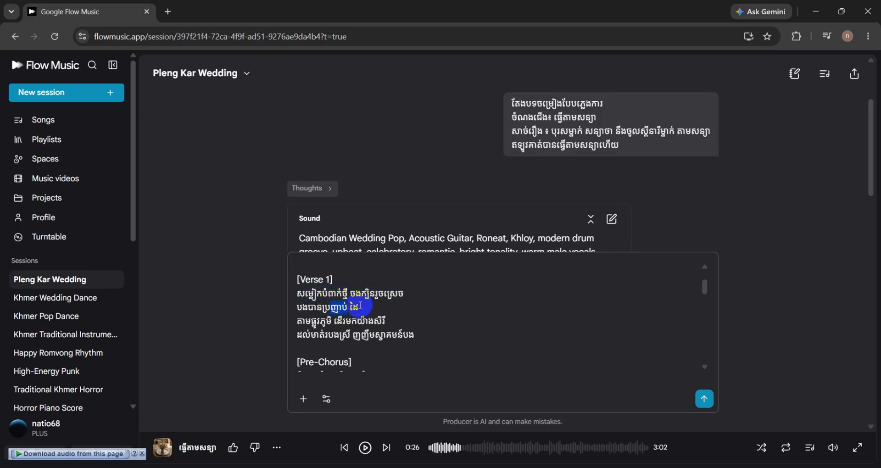
click(317, 307)
drag(347, 306, 326, 306)
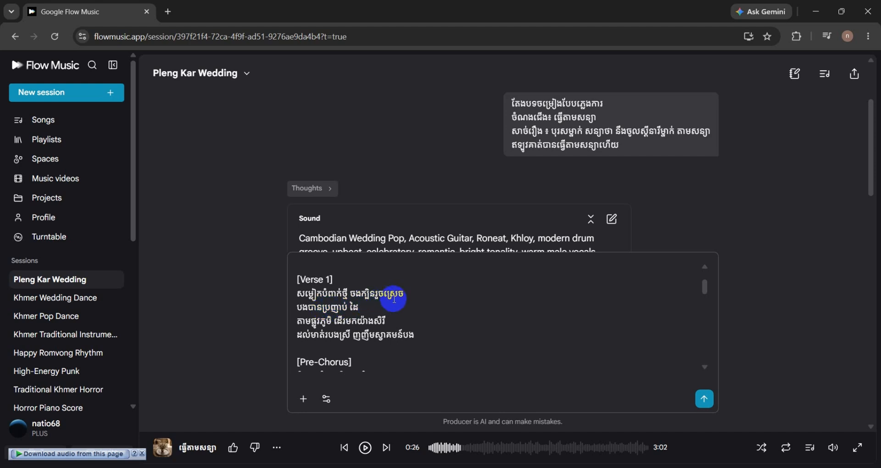
double_click(338, 308)
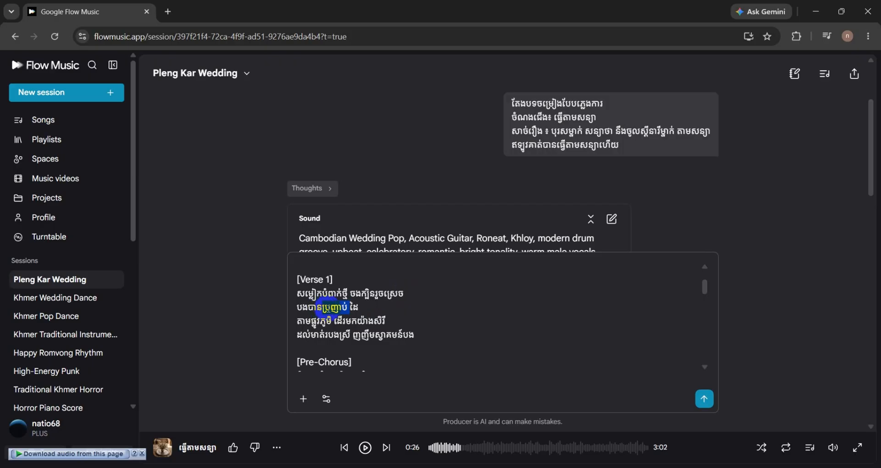
Step: Rewrite the second Verse 1 line as "បំណាចបងបាន សន្យាជាមួយស្រី"
click(324, 308)
key(BackSpace)
key(BackSpace)
key(BackSpace)
key(BackSpace)
key(BackSpace)
key(BackSpace)
text(បំណា)
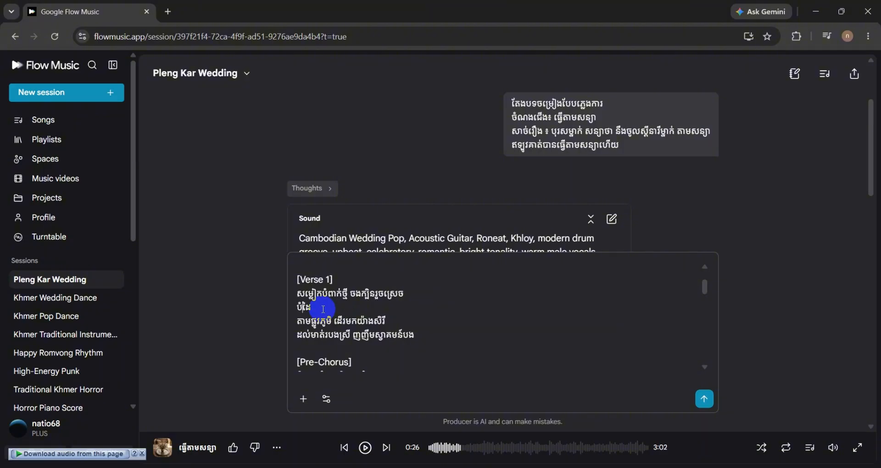
text(ចបងបានសន្យា)
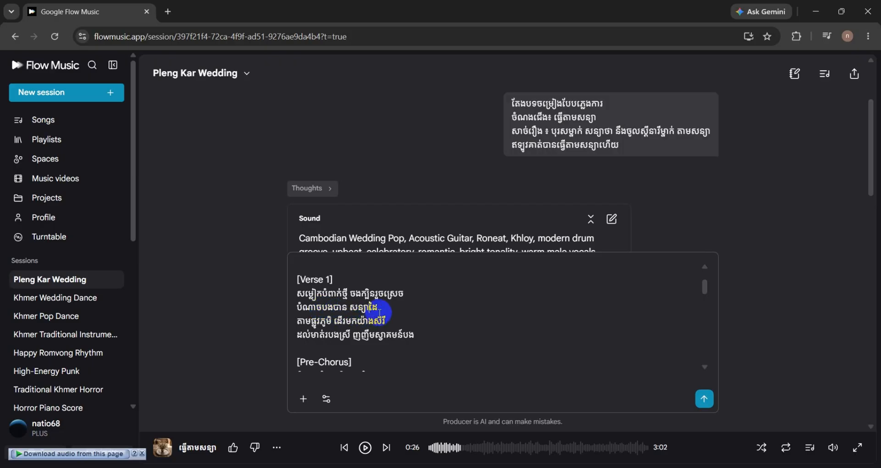
text(ថា)
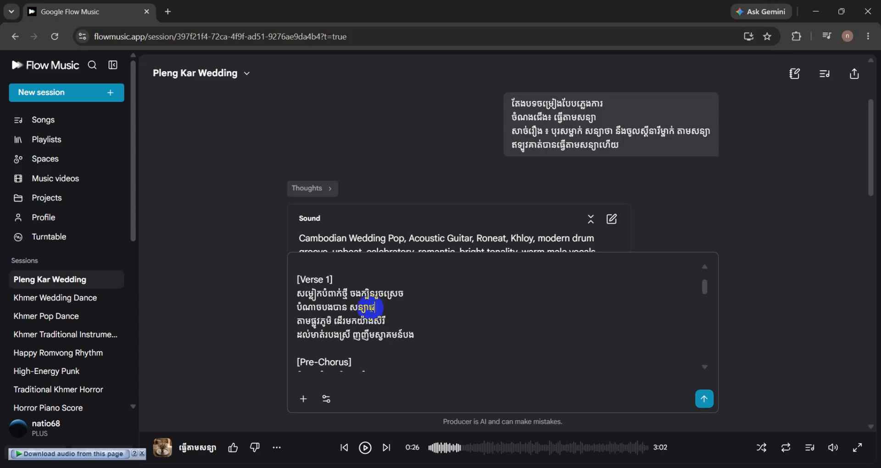
text(មួយស)
text(្តី)
key(BackSpace)
key(BackSpace)
key(BackSpace)
text(្រី)
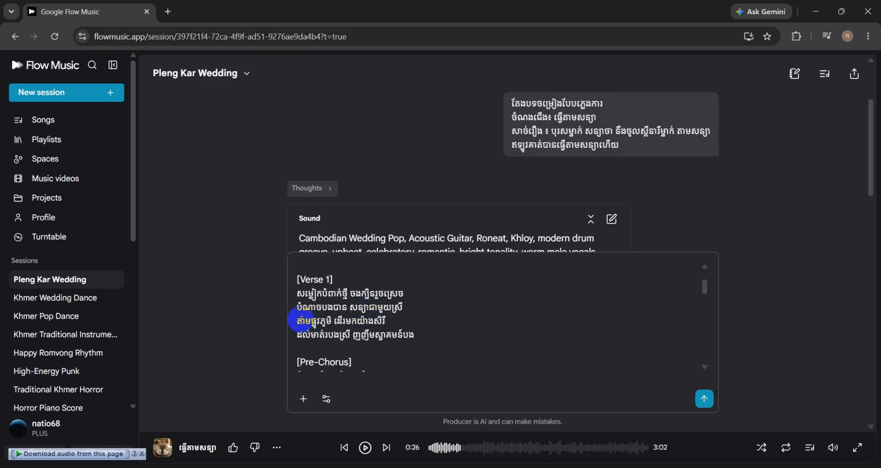
Step: Replace the first half of the third Verse 1 line with "ថាទៅតាមផ្លូវ"
click(298, 321)
text(ចាំ)
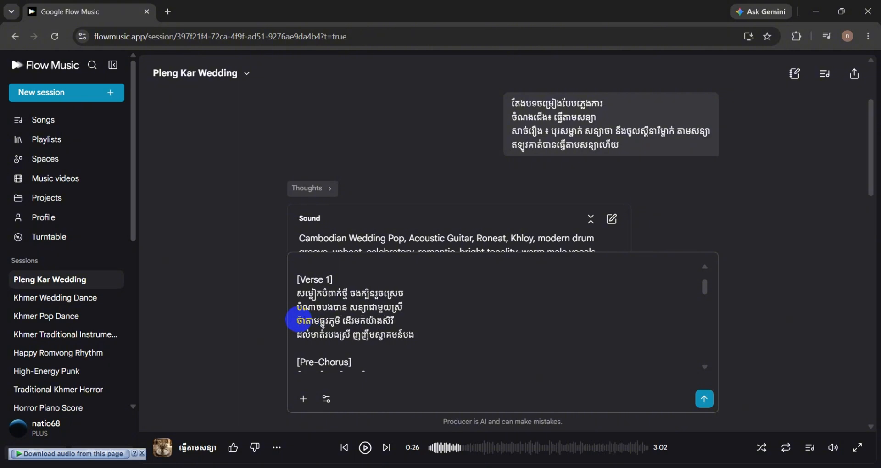
text(ទៅតាម)
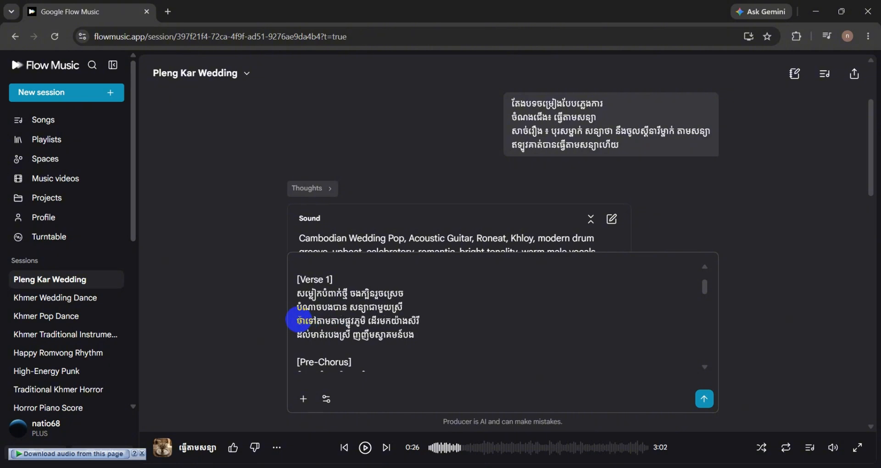
drag(360, 320, 334, 321)
text(ផ្លូ)
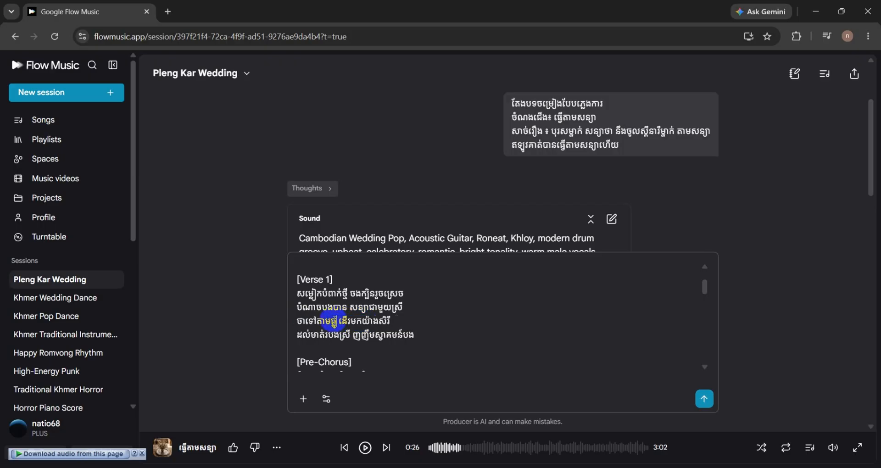
text(វ)
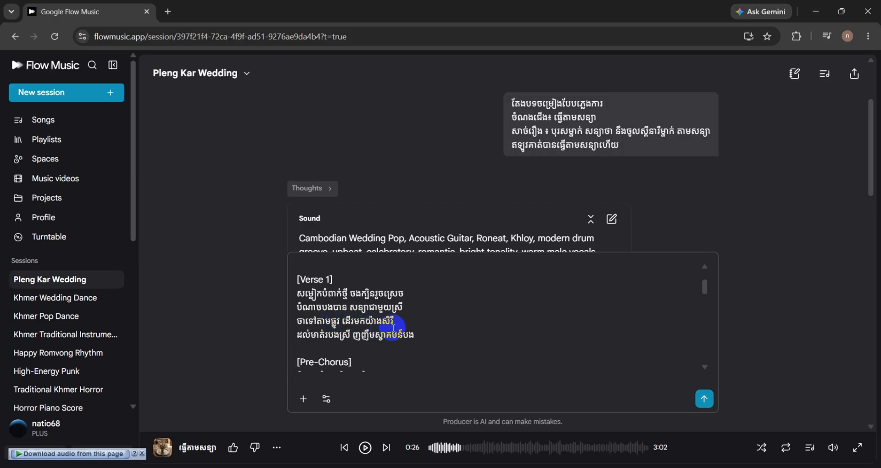
Step: Replace the second half of the third Verse 1 line with "មកតាមច្បាប់"
drag(393, 320, 342, 321)
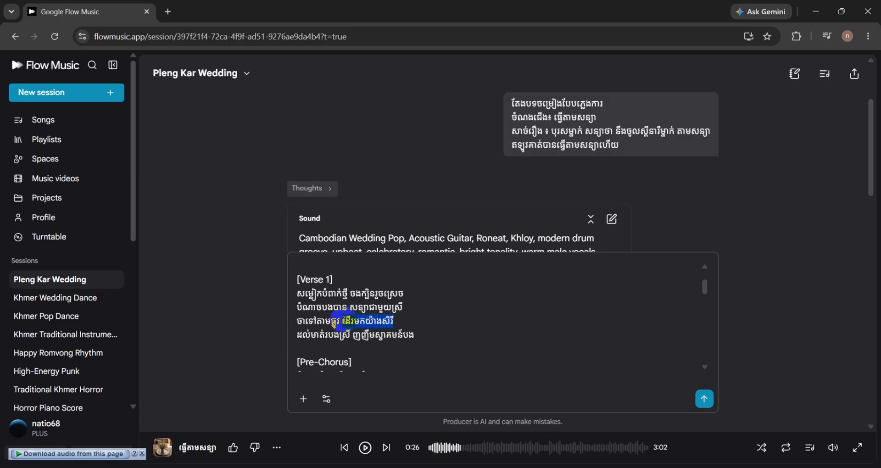
text(មកតាម)
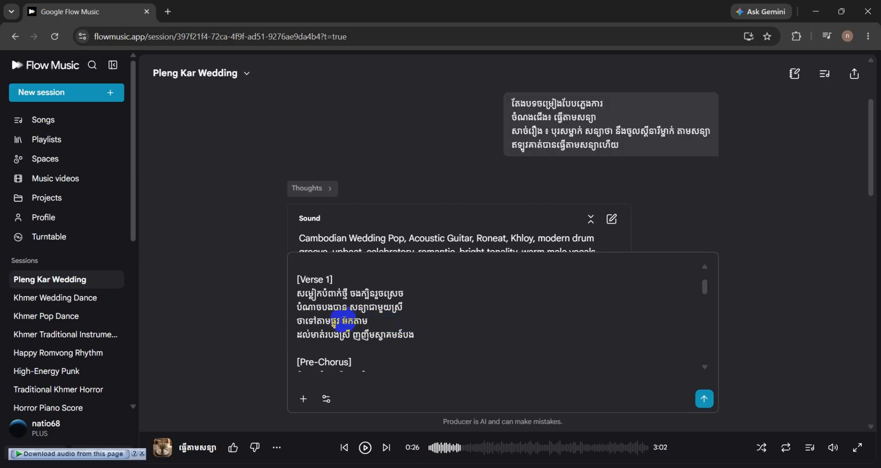
text(បាប)
key(BackSpace)
key(BackSpace)
key(BackSpace)
key(BackSpace)
key(BackSpace)
key(BackSpace)
text(ច្បាប់)
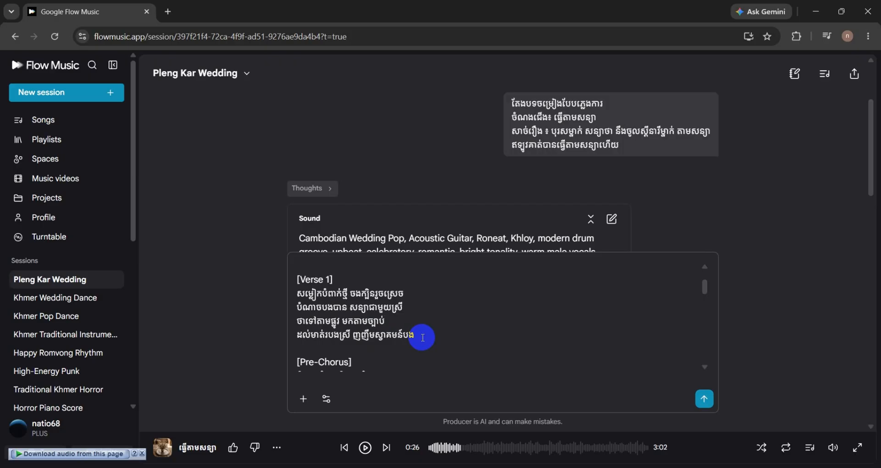
Step: Rewrite the fourth Verse 1 line as "អូនស្រីប្រញាប់ចេញមកទទួលបង ហាអេអឺយ....."
drag(422, 338, 296, 339)
text(ប)
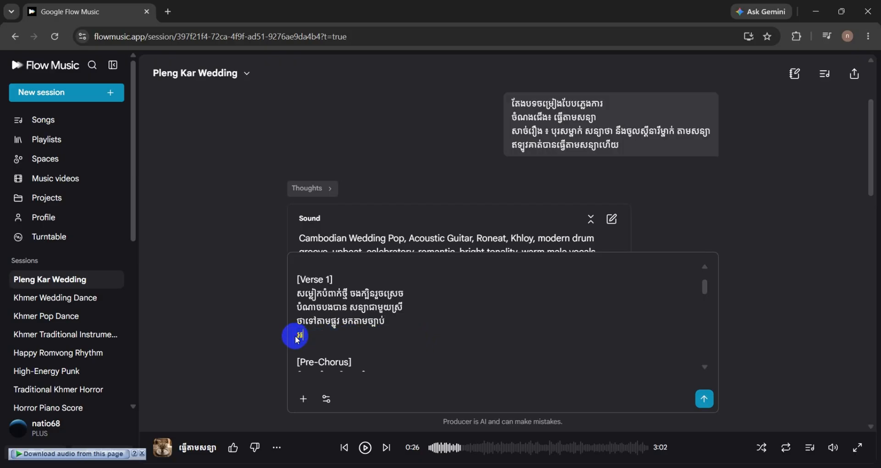
text(ង)
key(BackSpace)
key(BackSpace)
text(អូនស្រីប្រញាប់ចេញមក)
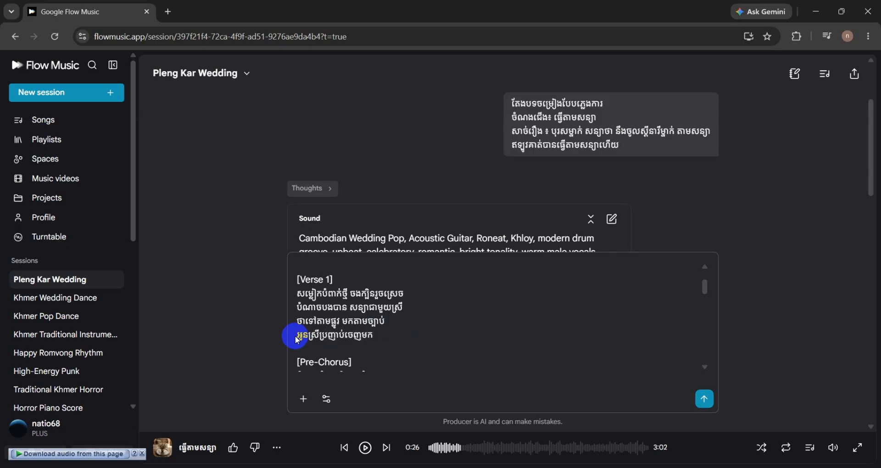
text(ទទួលបង ហាអេអឺយ.....)
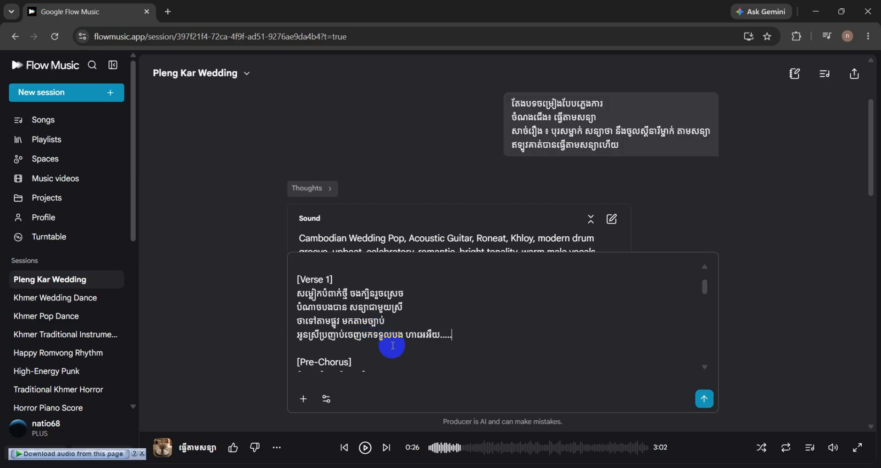
Step: Rewrite the first Pre-Chorus line as "រូបស្រីស្រស់ស្អាត ដូចទេពធីតា"
scroll(423, 346, down, 1)
scroll(423, 346, down, 2)
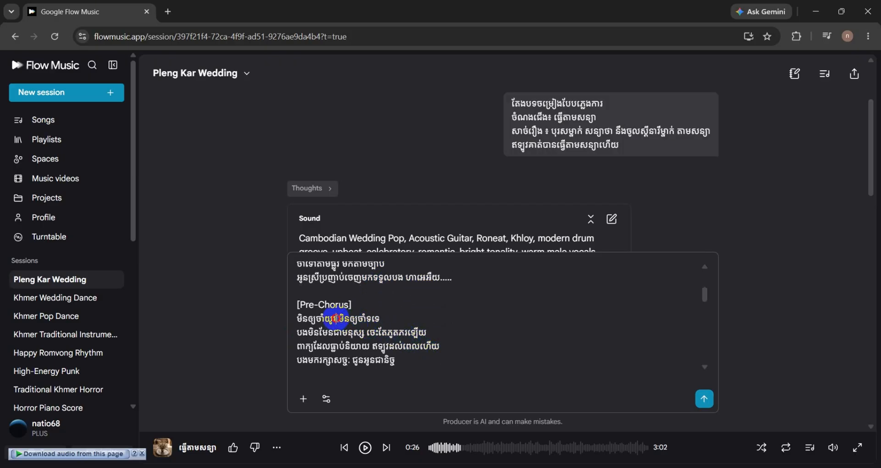
drag(338, 319, 298, 321)
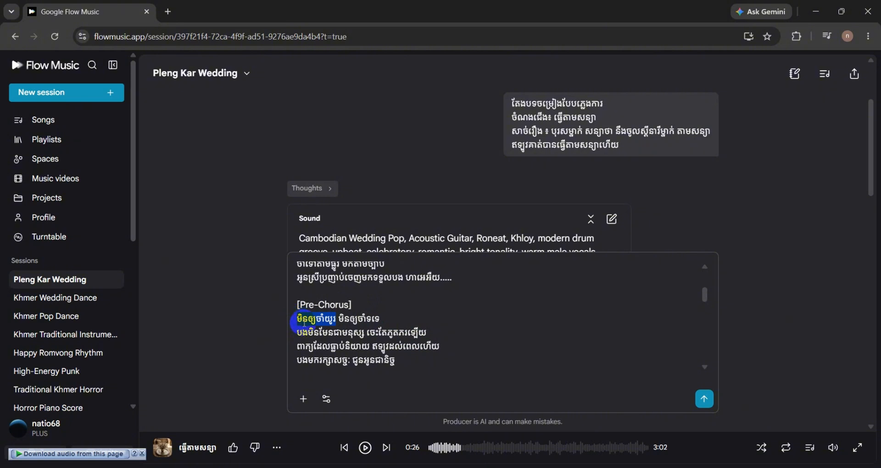
text(រូបស្រៅ)
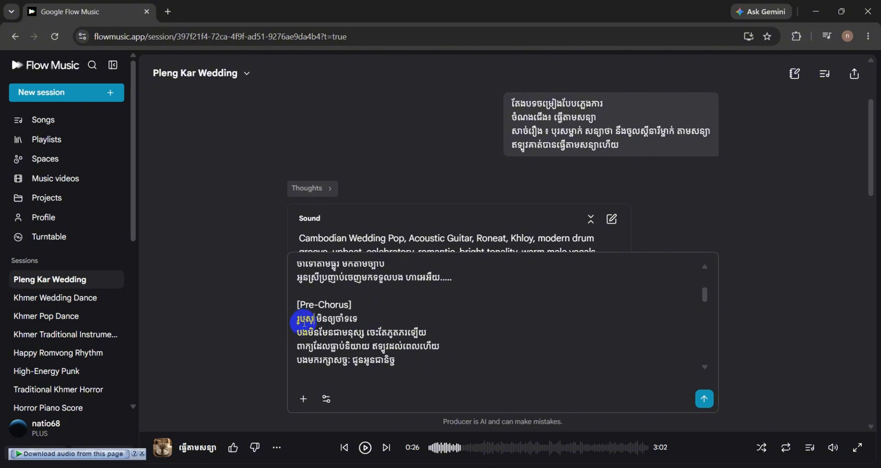
key(BackSpace)
text(ីស្រស់)
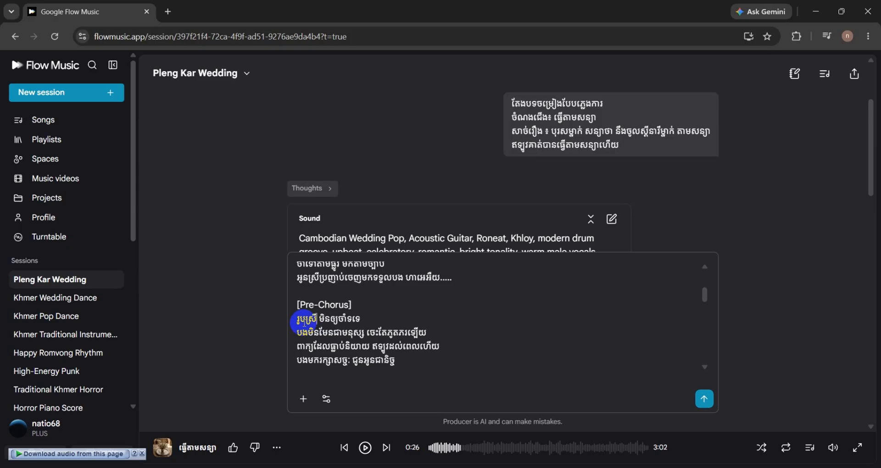
text(ស្អាត)
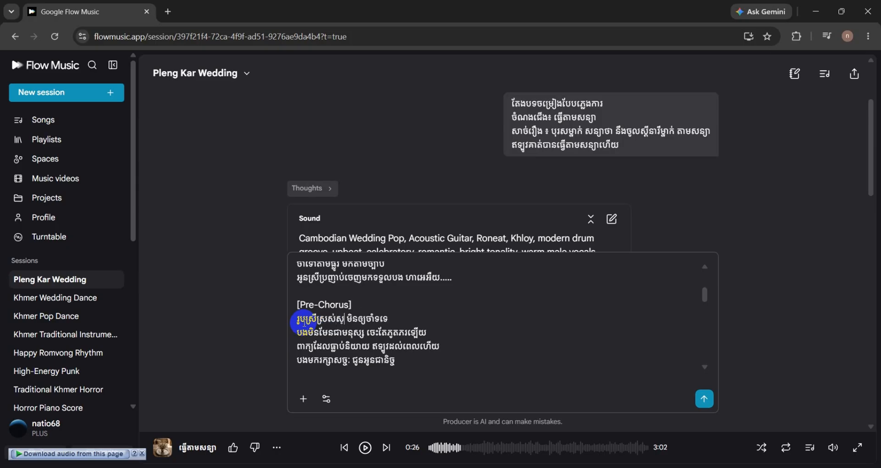
drag(398, 318, 358, 317)
text(ដូច)
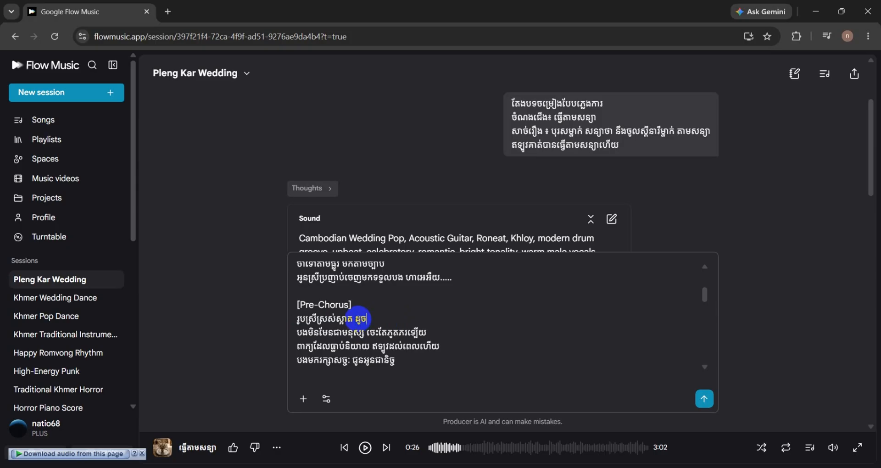
text(ទេពធីតា)
Step: Rewrite the second Pre-Chorus line as "សម្រស់ដូចផ្កាពីសួគ៌ល័យ"
drag(427, 332, 299, 334)
text(សម្រស់)
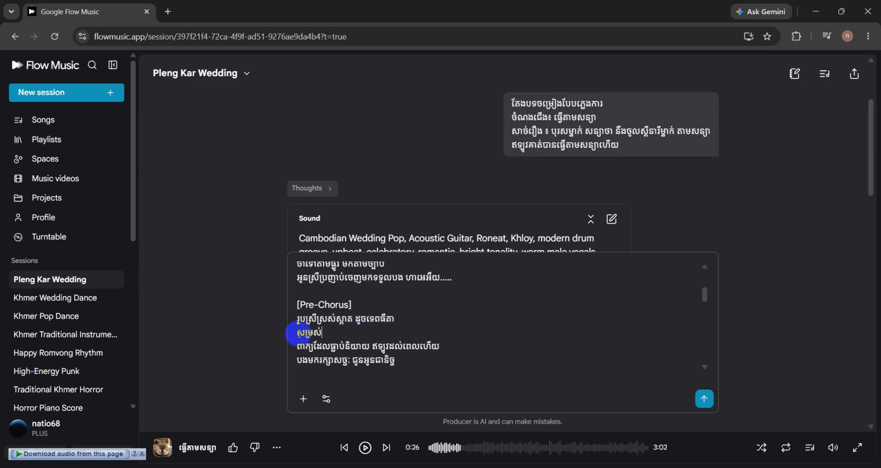
text(ដូចផ្កាពីស្លគ៌ល័យ)
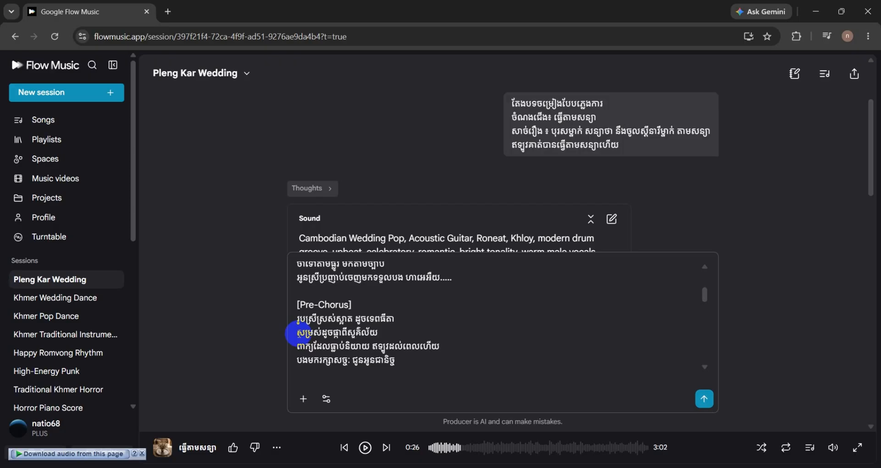
Step: Rewrite the third Pre-Chorus line as "មុខមាត់ភក្រទ្រង់មុខមានមន្ត"
drag(454, 346, 298, 353)
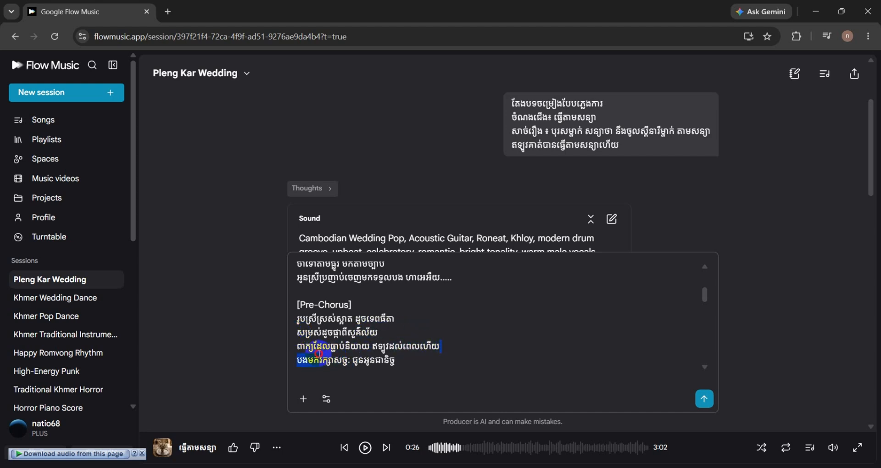
text(មុខមា)
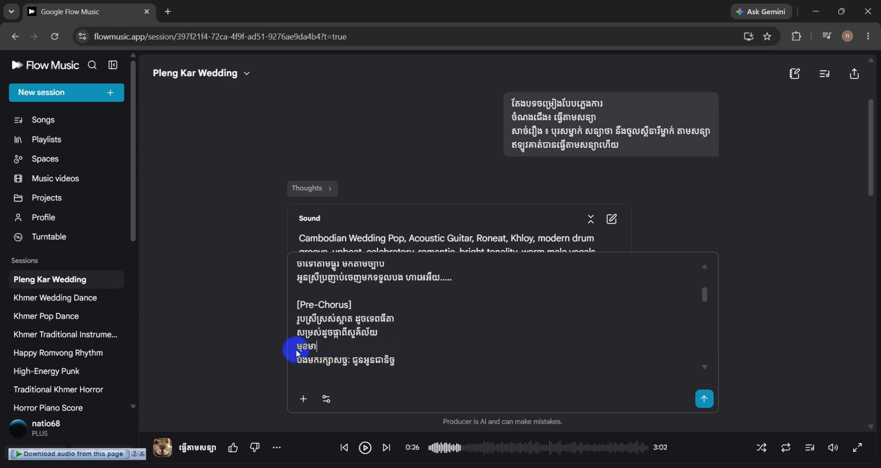
text(ត់ភក្រទ្រង់មុខមានមន្ត)
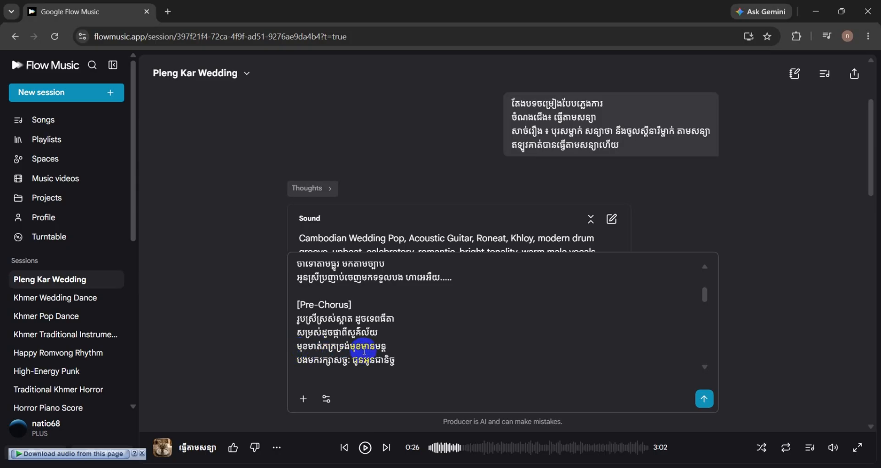
Step: Complete the third Pre-Chorus line by adding "ស្នេហ៍" after "មុខមានមន្ត"
text(ស្នេហ)
key(ctrl+a)
scroll(367, 349, down, 5)
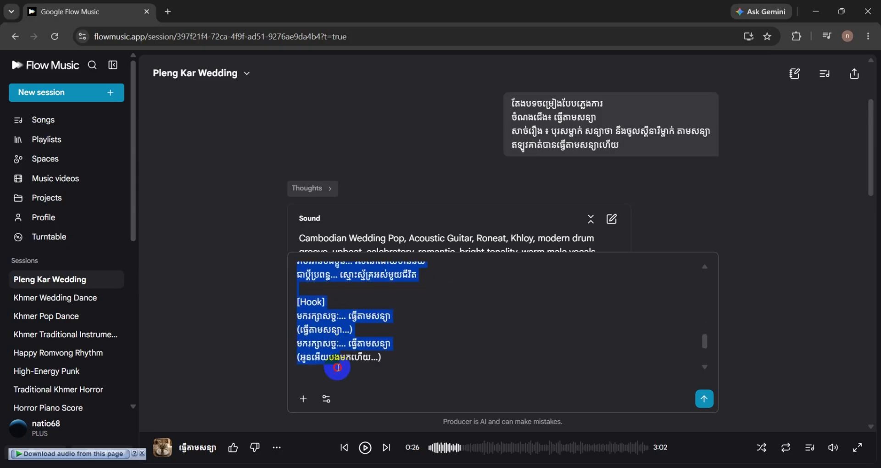
scroll(404, 328, up, 6)
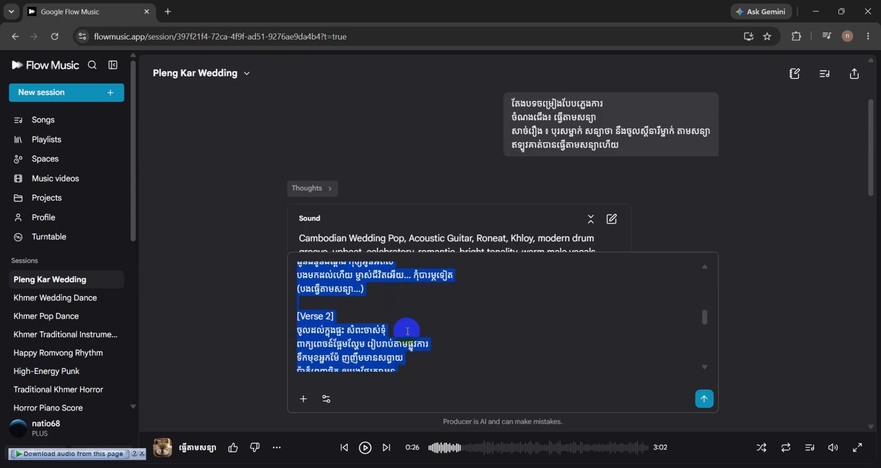
Step: Rewrite the fourth Pre-Chorus line as "កូនចៅអ្នកណាគេ អីក៏ល្អម្លេស ហាអឺយ....."
drag(406, 309, 298, 314)
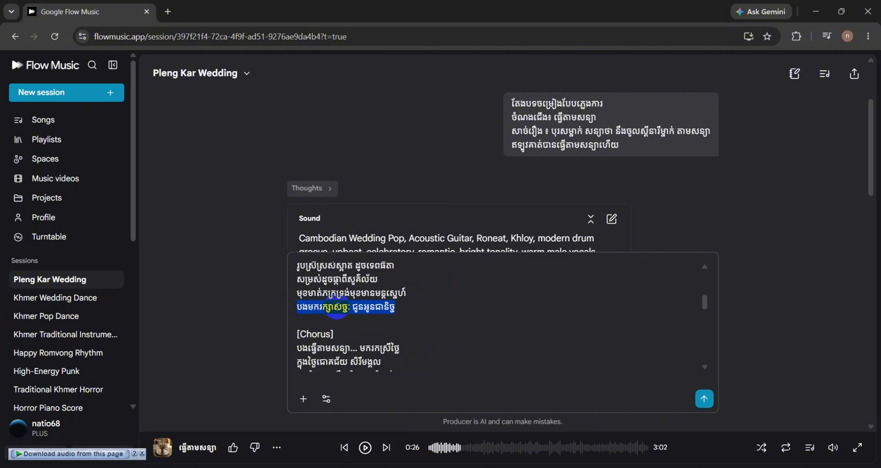
text(កូនចៅ)
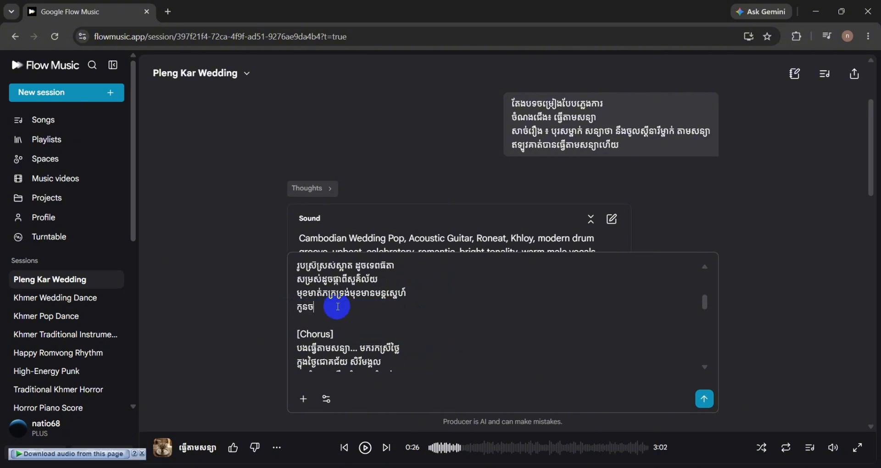
text(អ្នកណាគេ អីក៏ល្អម្លេស )
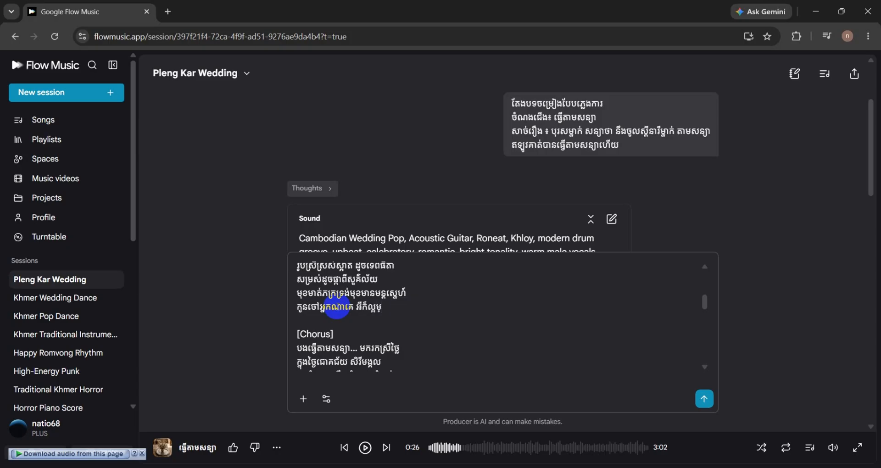
text(ហាអីយ.....)
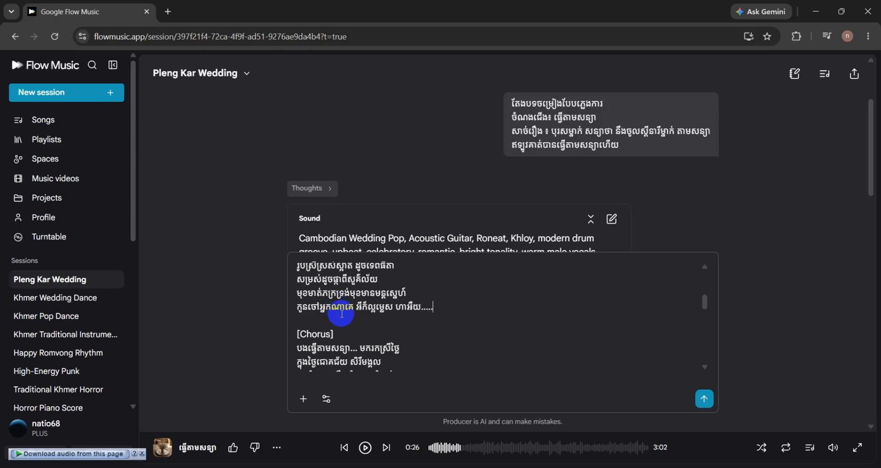
Step: Rewrite the first Chorus line as "បងមកដល់ហើយ... មកតាមសន្យា"
scroll(358, 335, down, 1)
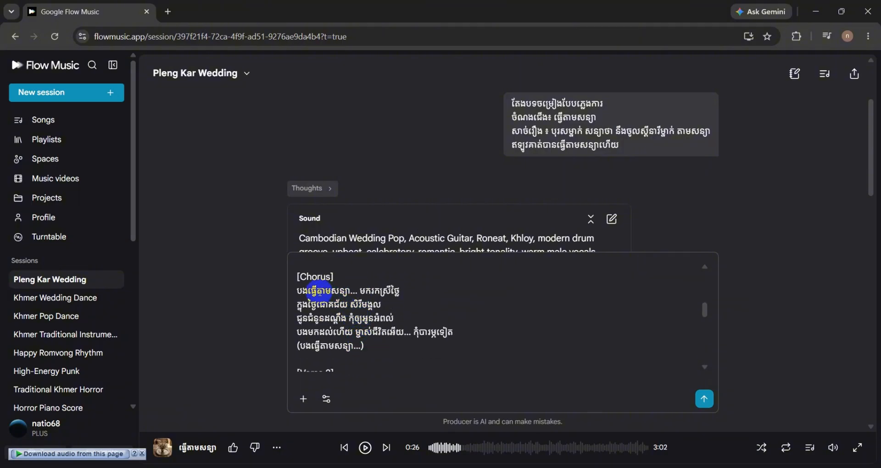
drag(350, 291, 311, 290)
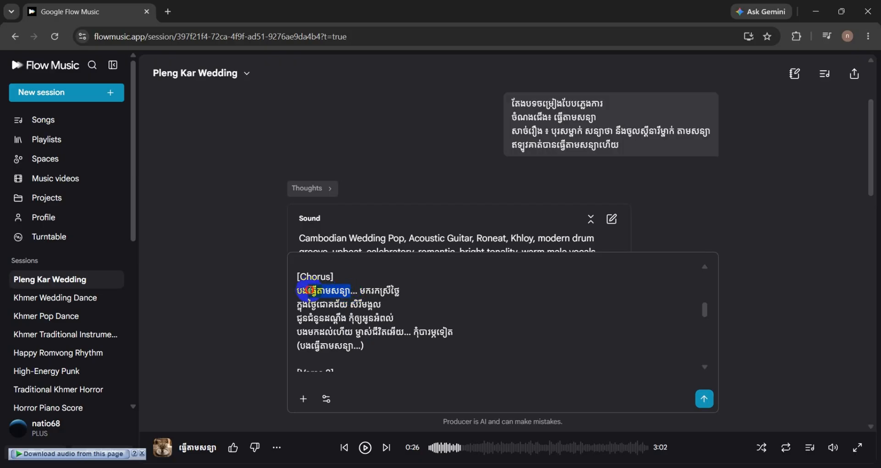
text(មកដល់)
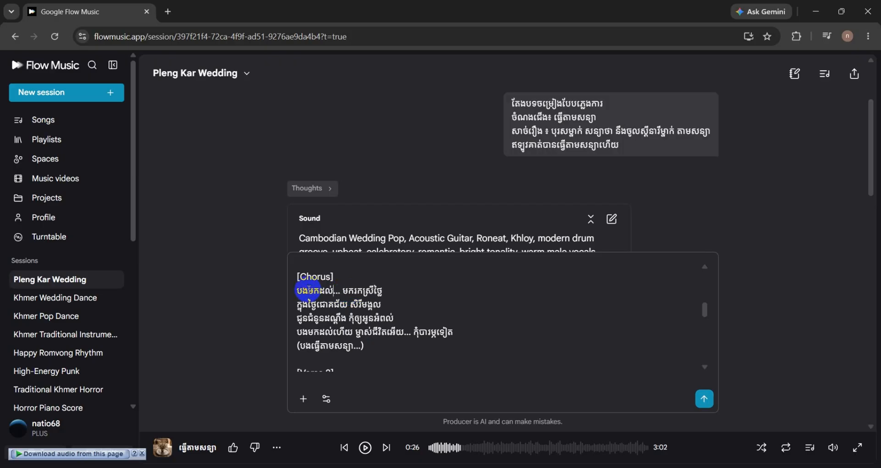
text(ហើយ)
drag(362, 290, 403, 292)
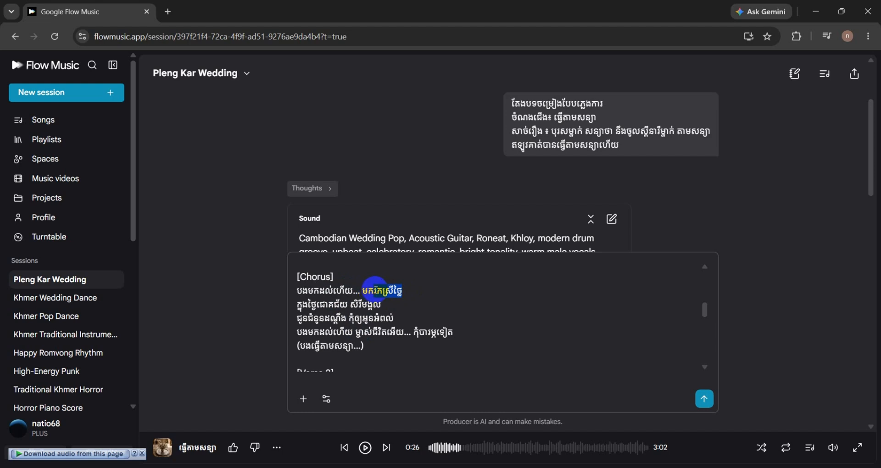
text(តាមសន្យា)
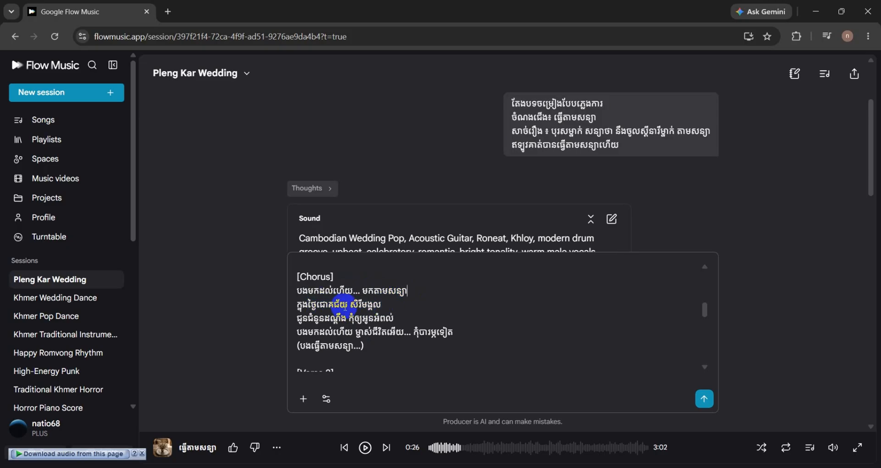
Step: Rewrite the second Chorus line as "ក្នុងថ្ងៃរៀបការ សិរីមង្គលយើង (ហាអើយ....)"
drag(349, 305, 300, 305)
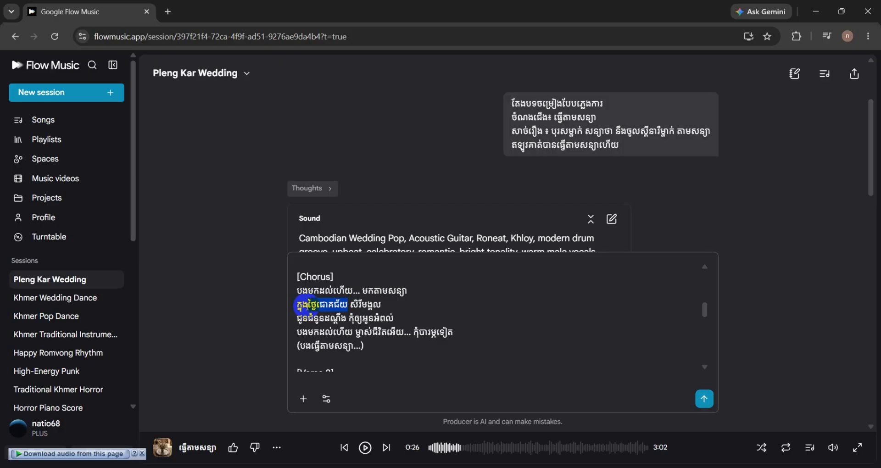
drag(347, 305, 322, 304)
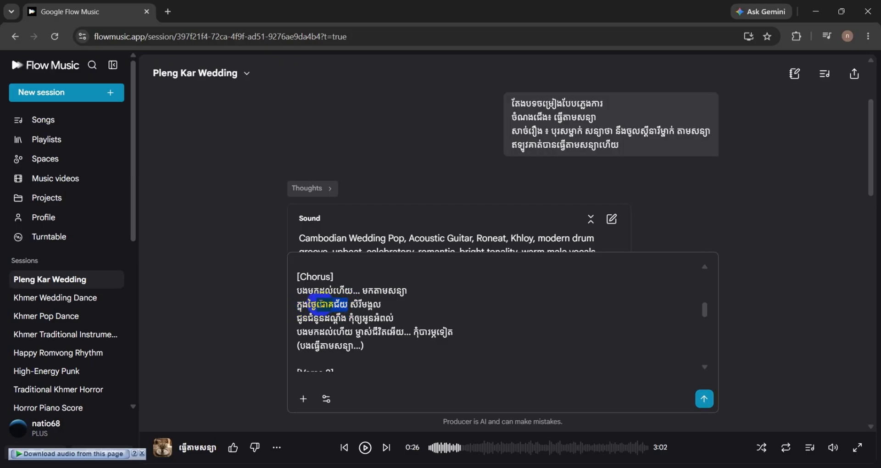
text(រៀបការ)
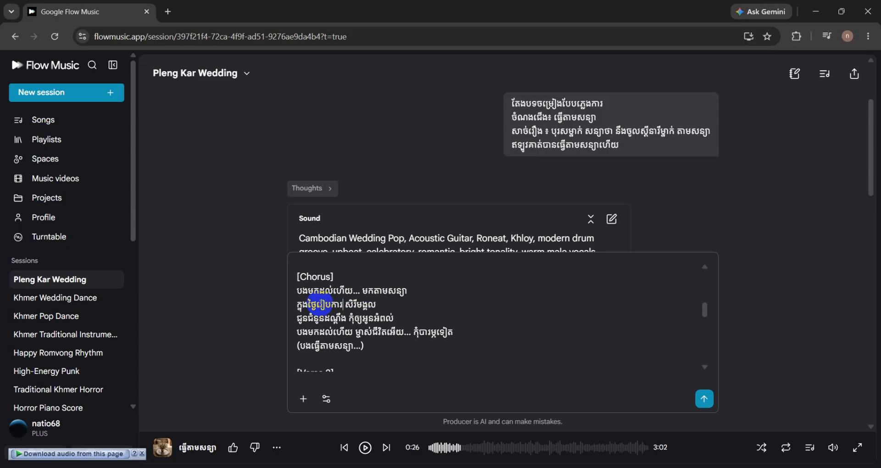
click(375, 306)
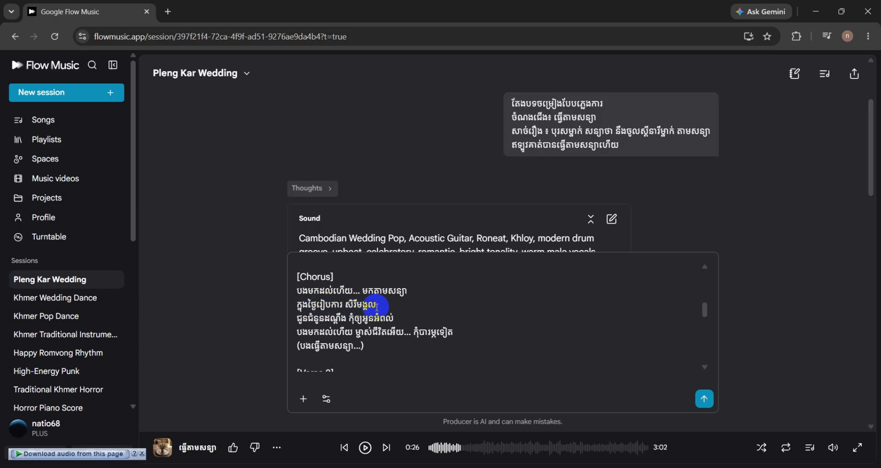
text(យើង)
text( ())
text(ហាអ)
text(ោះ)
key(BackSpace)
key(BackSpace)
text(ើយ....))
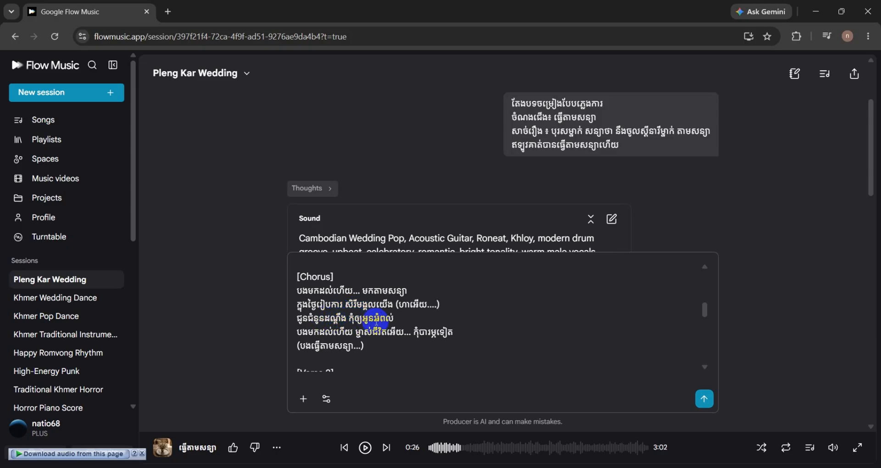
Step: Rewrite the third Chorus line as "ជំនូនហែហម មកដល់ផ្ទះ"
drag(395, 318, 296, 317)
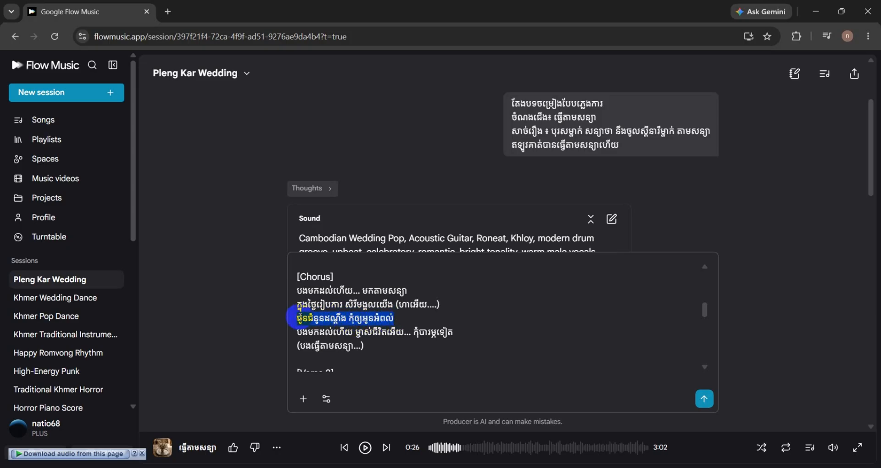
text(ជំនូ)
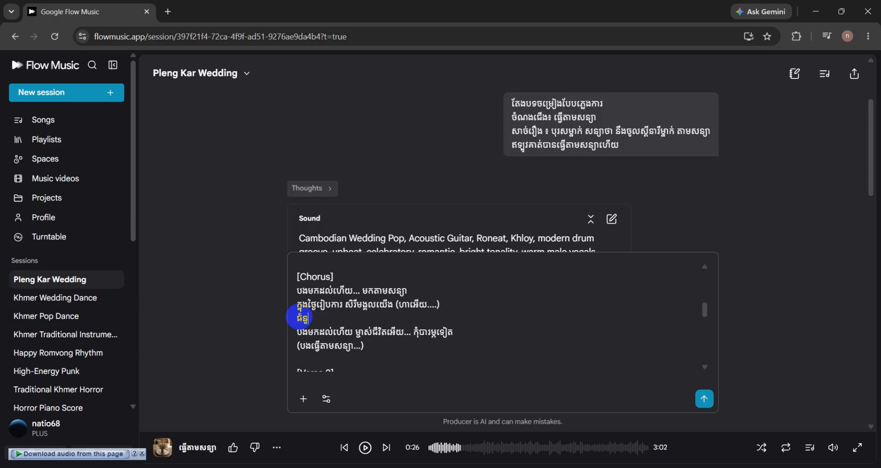
text(នហែហម មកដល់ផ្ទះ)
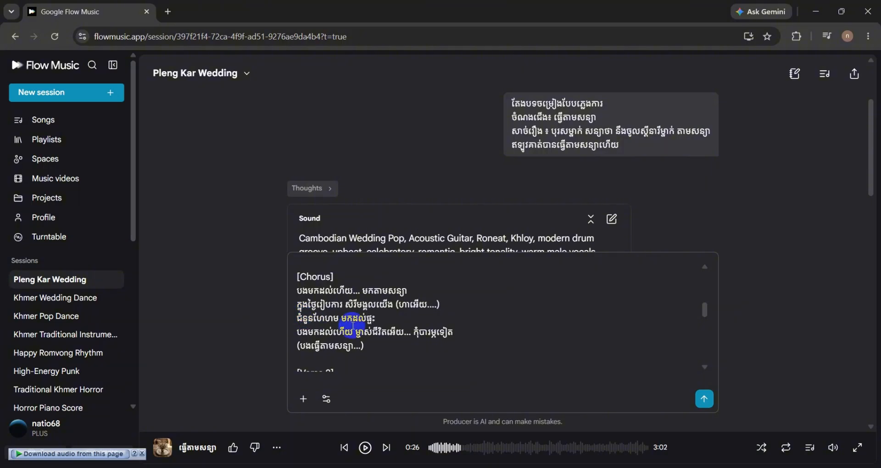
Step: Rewrite the fourth Chorus line as "អស់ពូមីងអ៊ំ គាត់ចាំអូន ហាអេ អឺយ..." and delete the bracketed line below it
drag(453, 333, 296, 336)
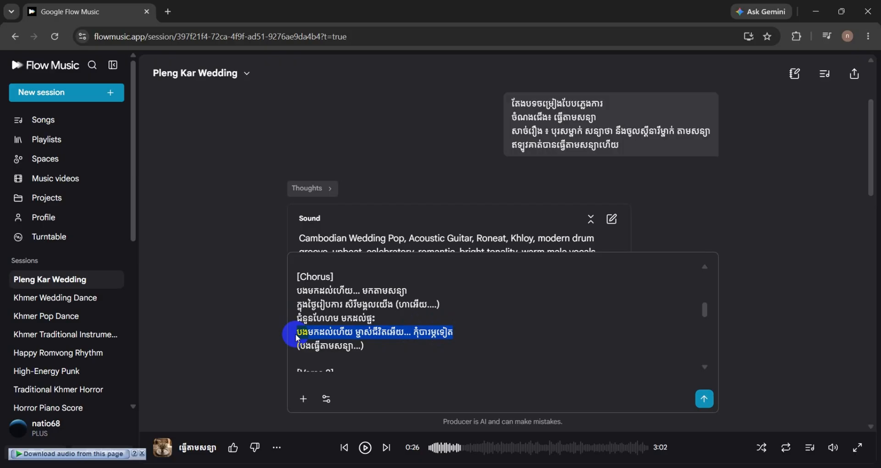
text(អស់ពូមី)
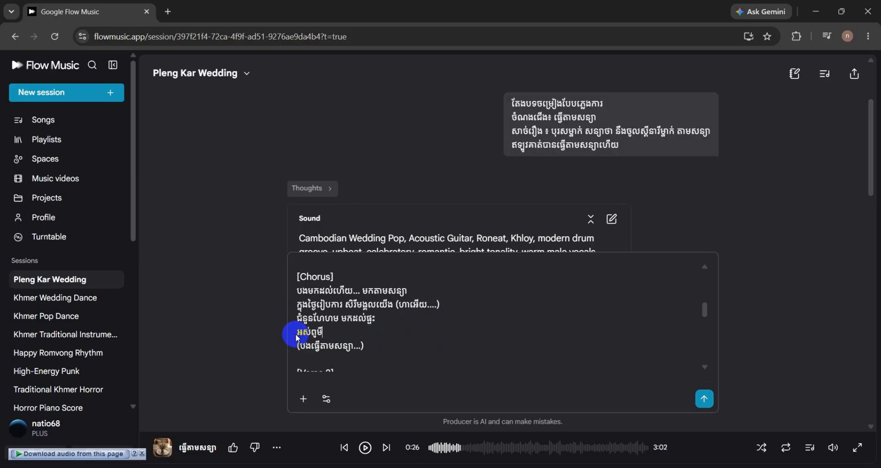
text(ងអី)
text( គាត់ច)
text(ាំអូន ហា)
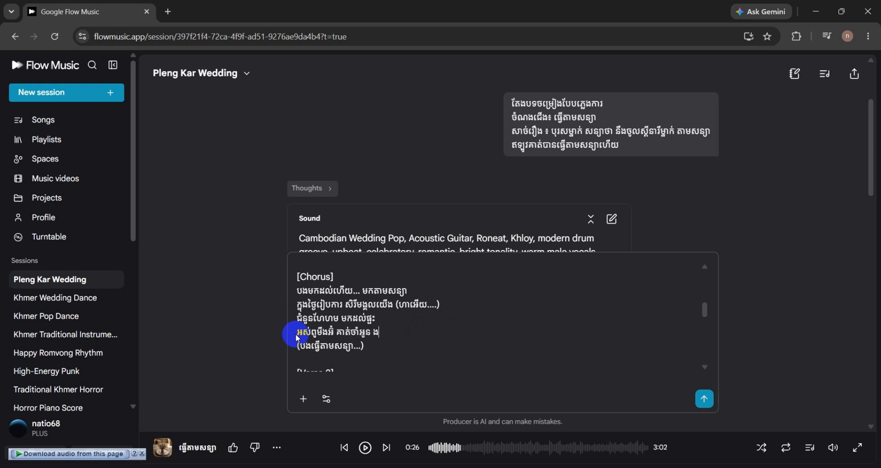
text(អើ អឺយ...)
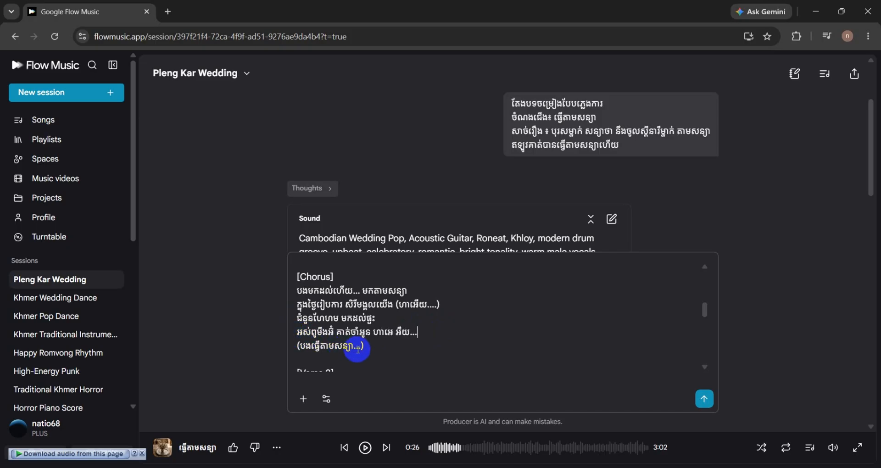
drag(366, 348, 295, 347)
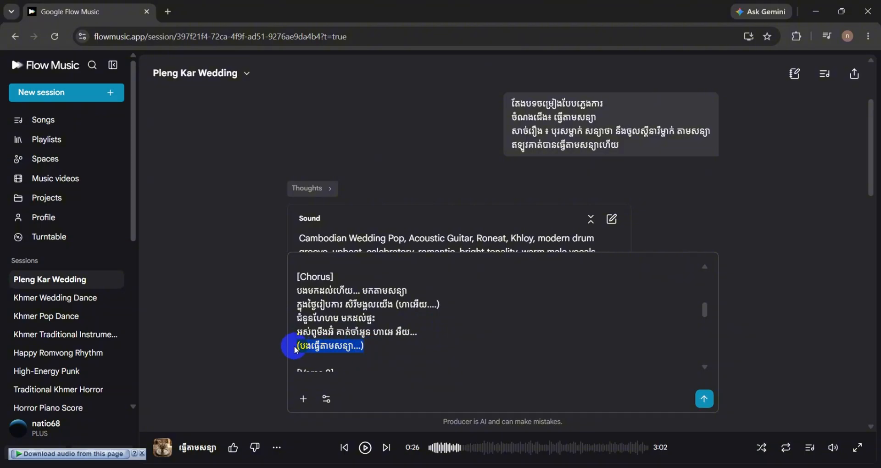
key(BackSpace)
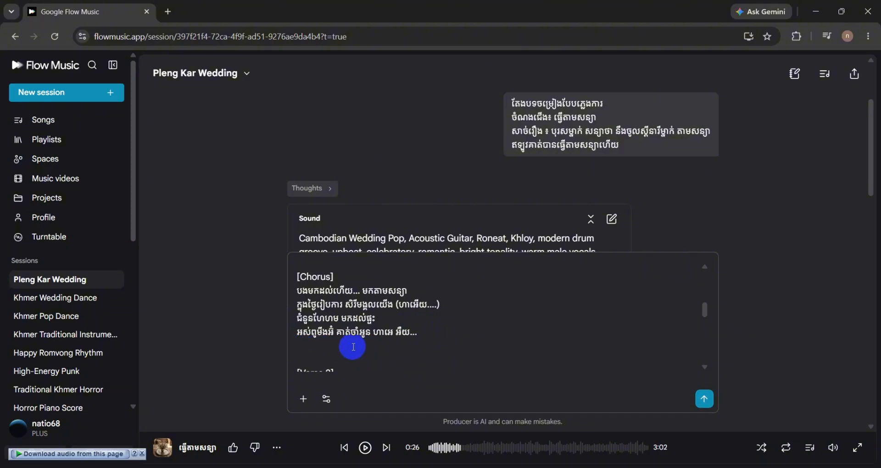
Step: Replace the opening phrase of the second Verse 2 line with "ផ្លែឈើរល្មុតទុំ", keeping "រៀបរាប់តាមផ្លូវការ"
scroll(400, 338, down, 2)
scroll(400, 328, up, 2)
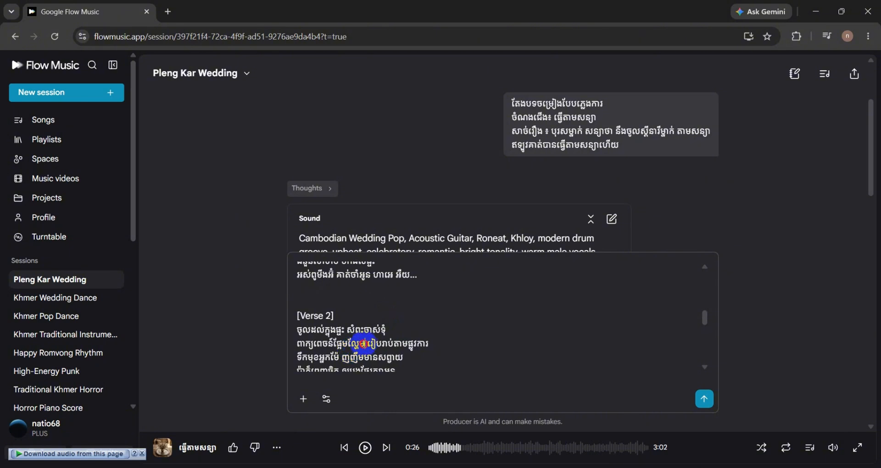
drag(365, 344, 298, 344)
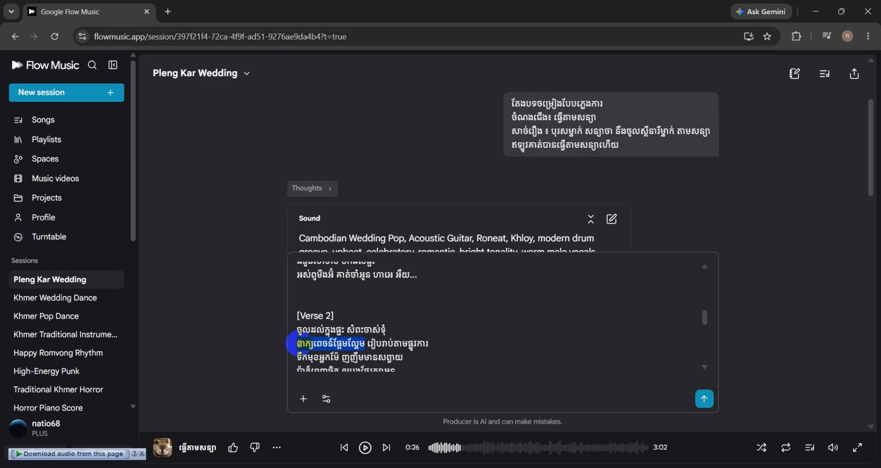
text(ផ្ទ)
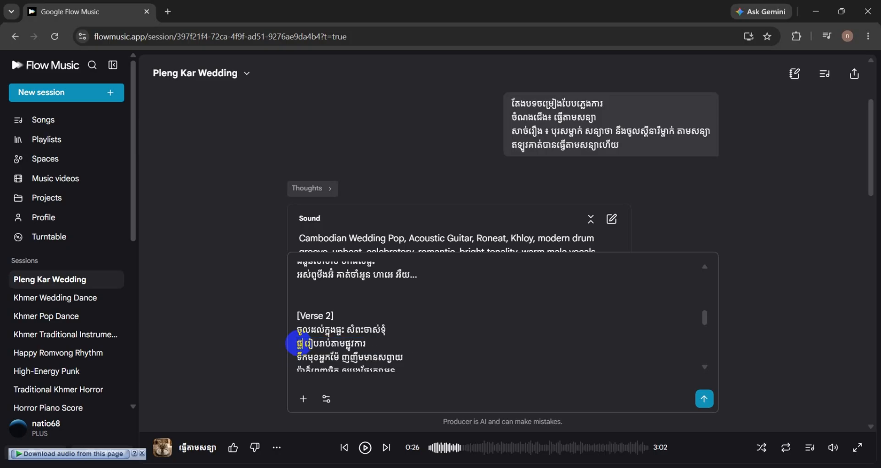
text(ែឈើរ)
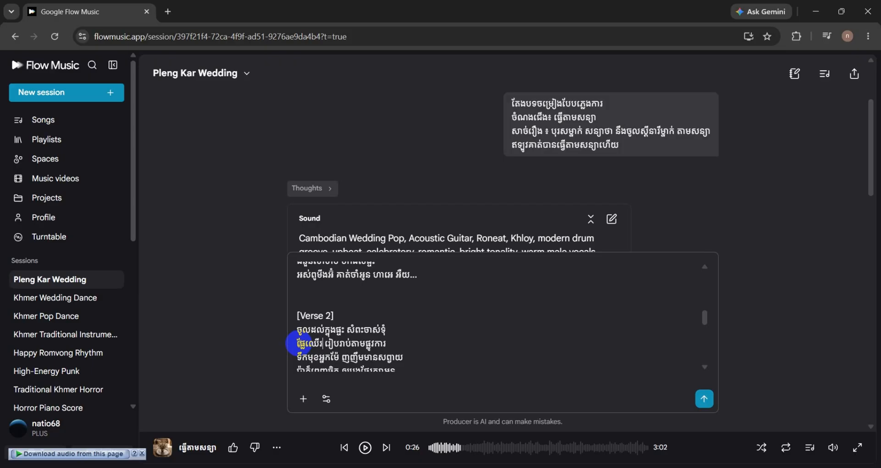
text(ល្អតទុំ)
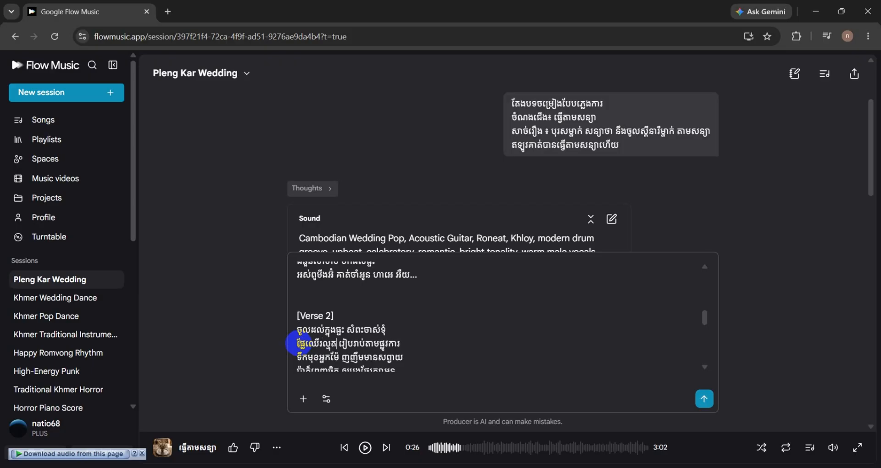
click(418, 344)
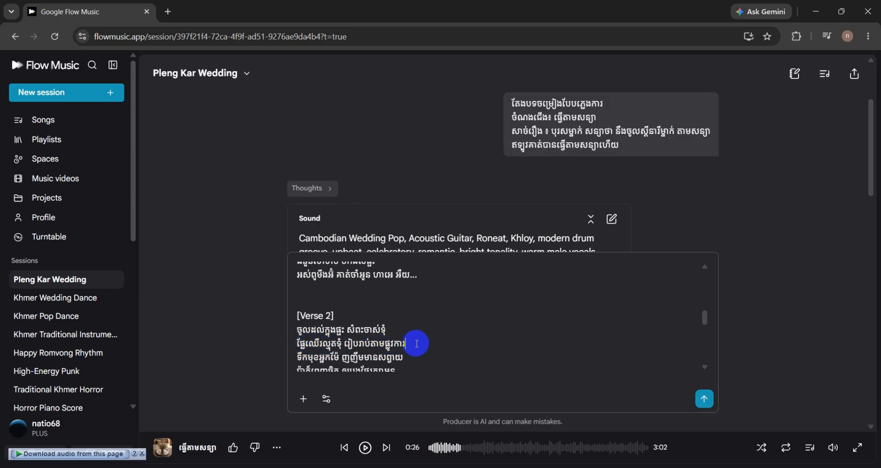
Step: Rewrite the third Verse 2 line as "មានទាំងអាចារ មាតាទាំងសង"
drag(342, 357, 296, 357)
text(មានទាំងអា)
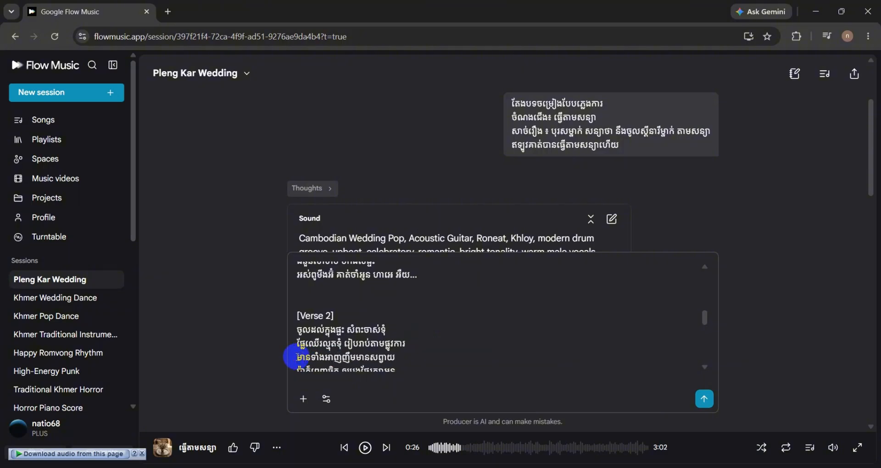
text(ចារ)
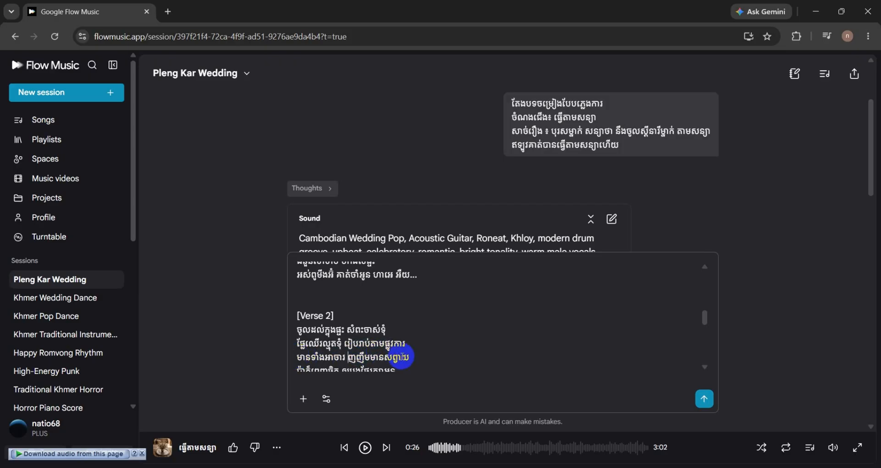
drag(409, 357, 353, 359)
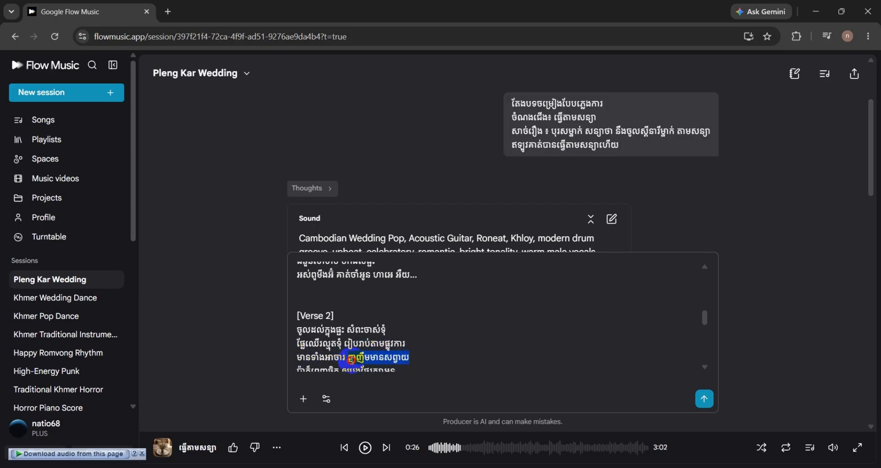
text(មាតា)
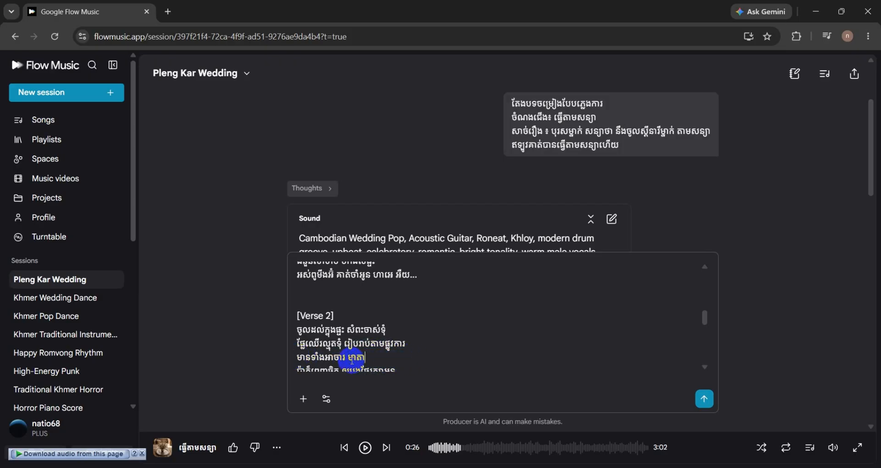
text(ទាំងសង)
Step: Rewrite the fourth Verse 2 line as "បំពេញបំណងនិងមុខមាត់គ្រូសារហើយណា....."
scroll(429, 356, down, 1)
scroll(429, 356, down, 1)
drag(396, 314, 297, 313)
text(ម)
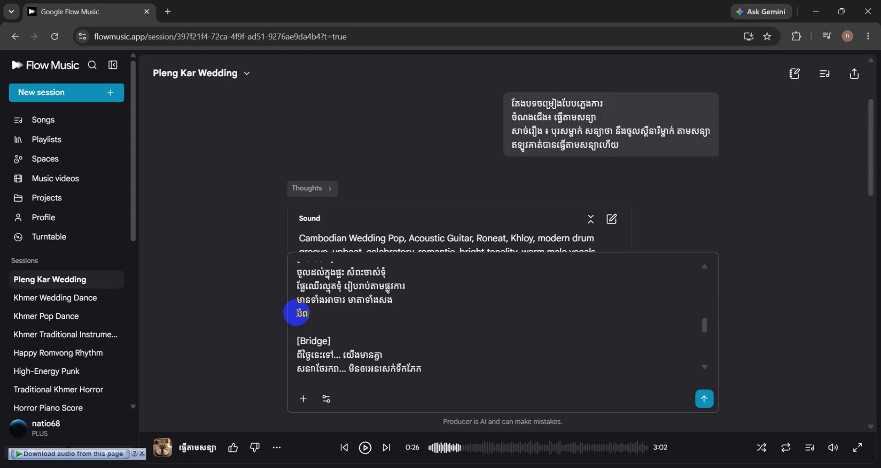
text(ពេញបំណងនិងមុខមាត់)
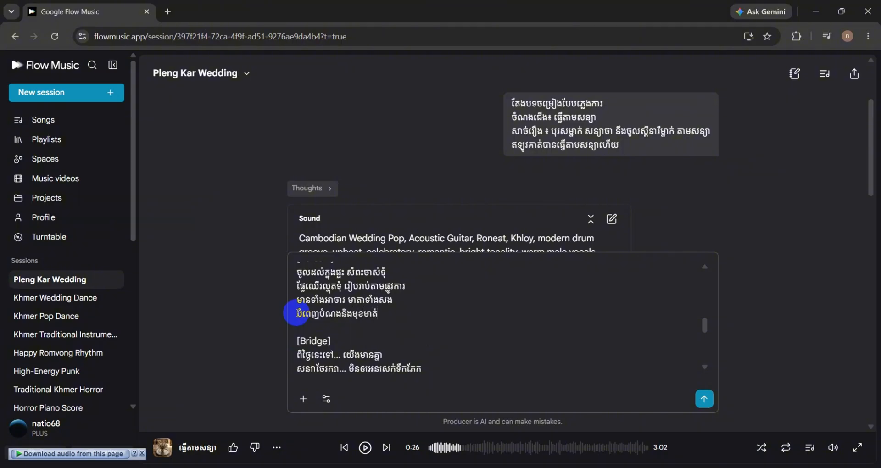
text(គ្រូសារហើយណា.....)
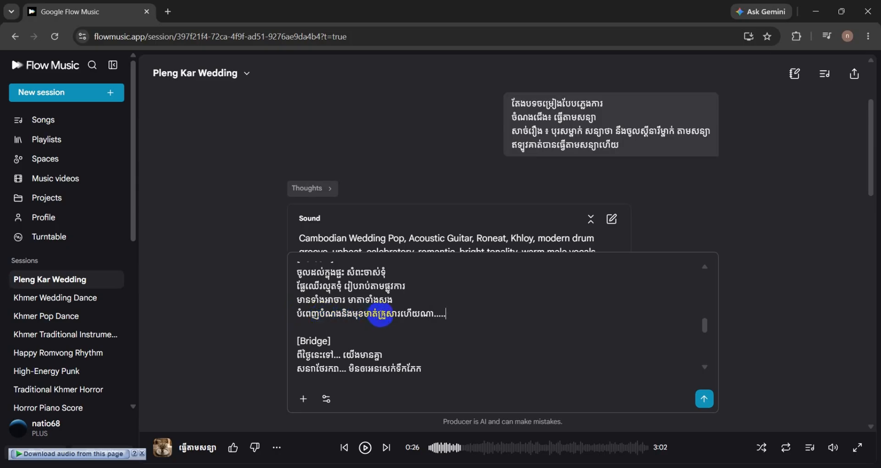
Step: Remove "និង" from the fourth Verse 2 line and change its ending to "យើងហើយ....."
double_click(348, 314)
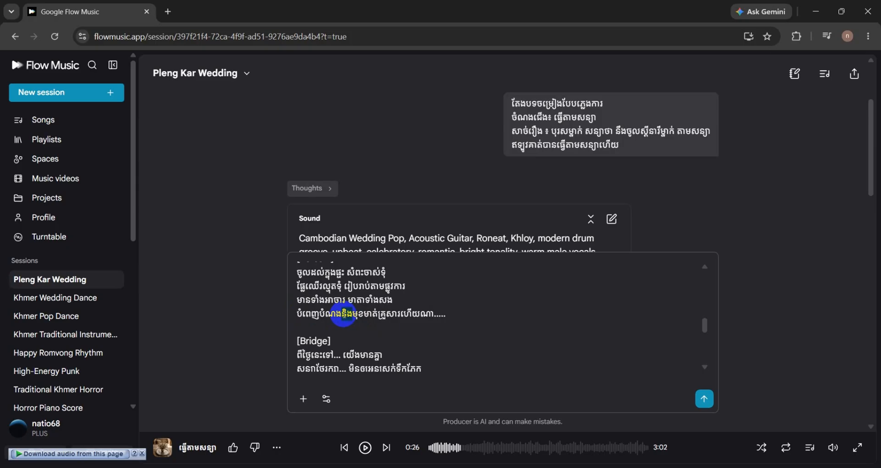
key(BackSpace)
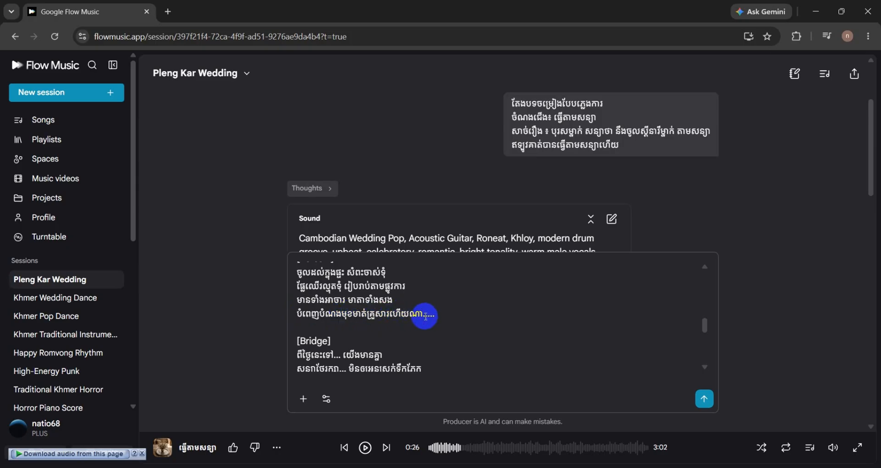
drag(424, 316, 392, 316)
text(យើងហើយ)
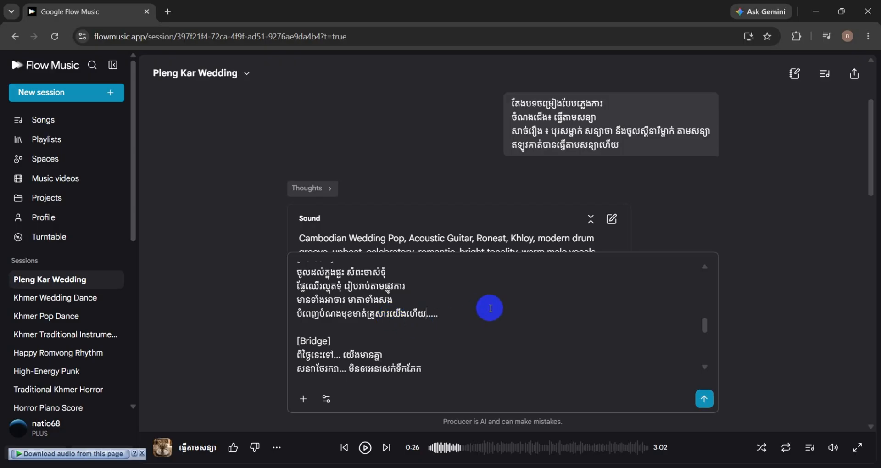
Step: Replace the lyrics under [Bridge] through the end of the Outro with a copy of the Pre-Chorus lines, Chorus and Verse 2, keeping [End]
scroll(491, 310, down, 3)
scroll(494, 326, up, 3)
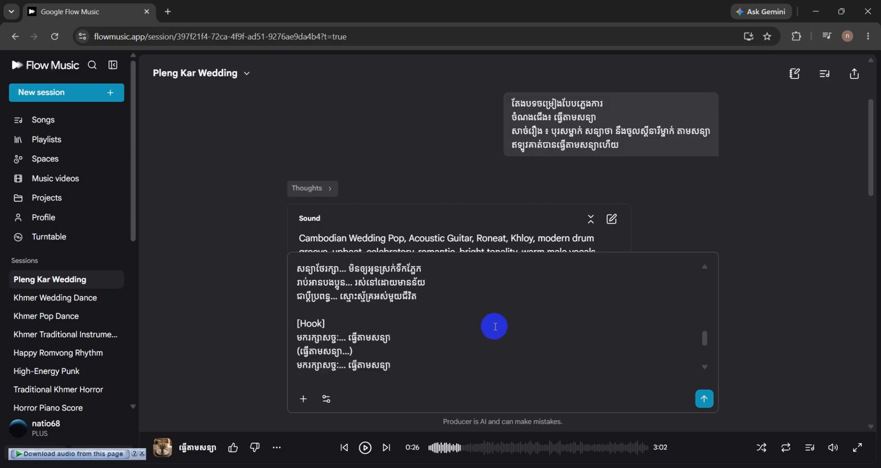
scroll(491, 327, down, 5)
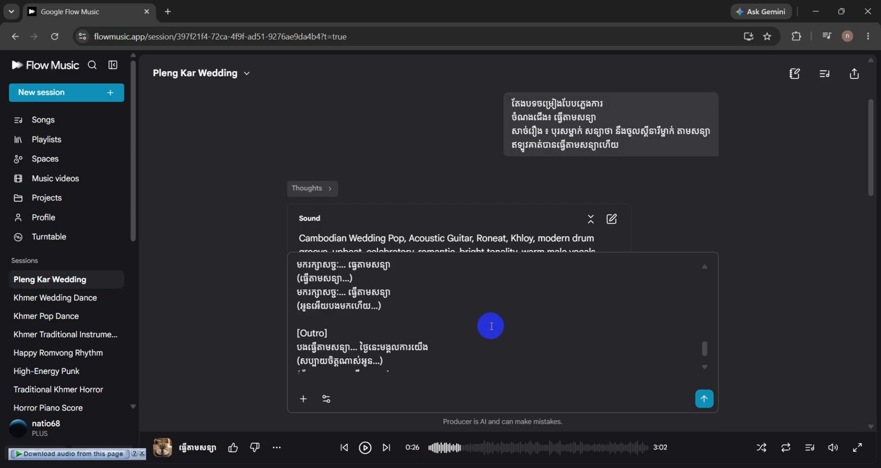
scroll(491, 326, up, 6)
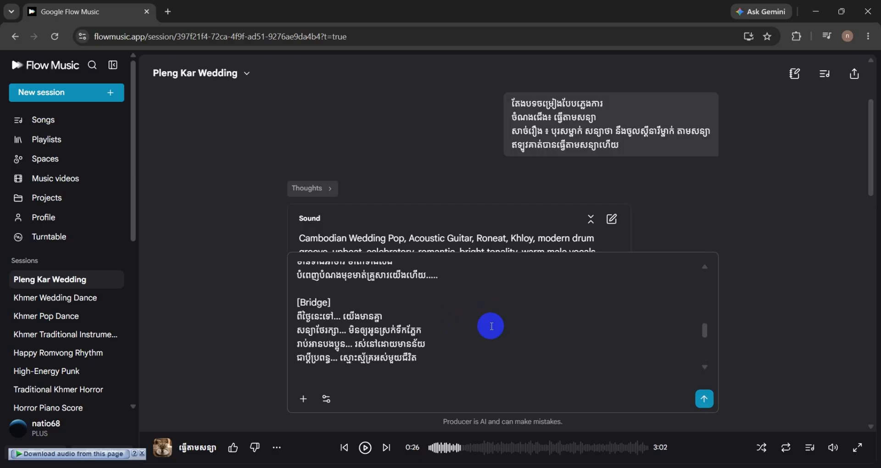
scroll(490, 326, up, 3)
scroll(490, 326, up, 5)
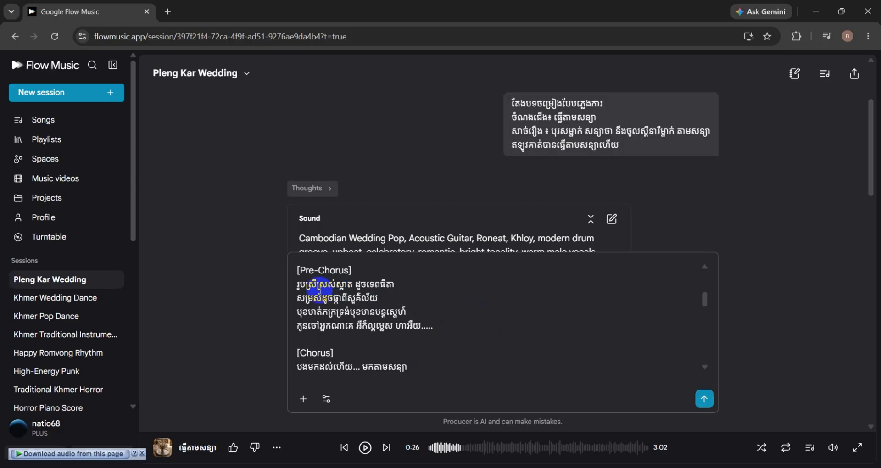
click(297, 285)
drag(297, 286, 456, 275)
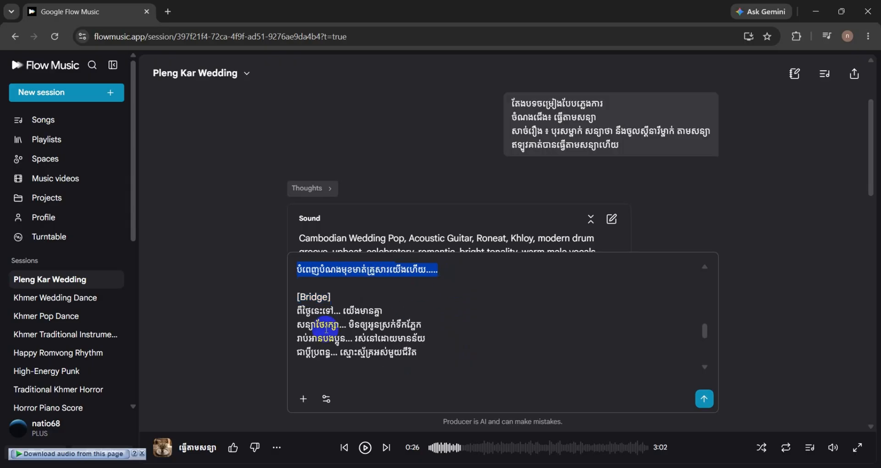
drag(297, 310, 446, 352)
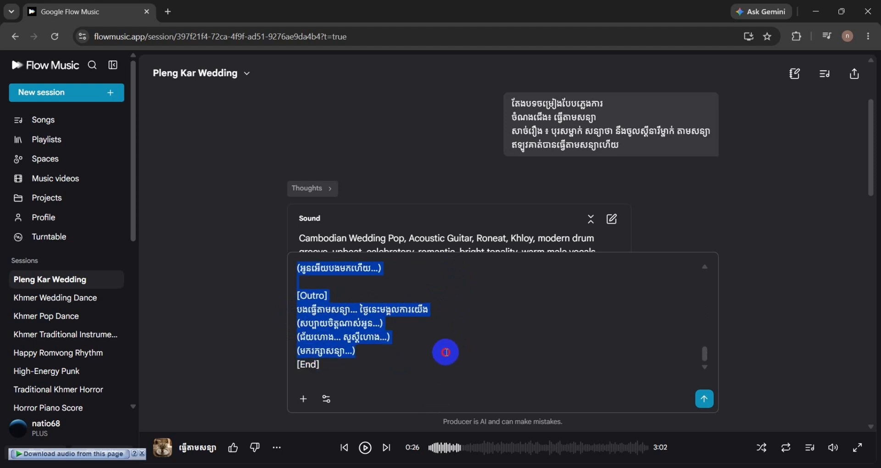
key(BackSpace)
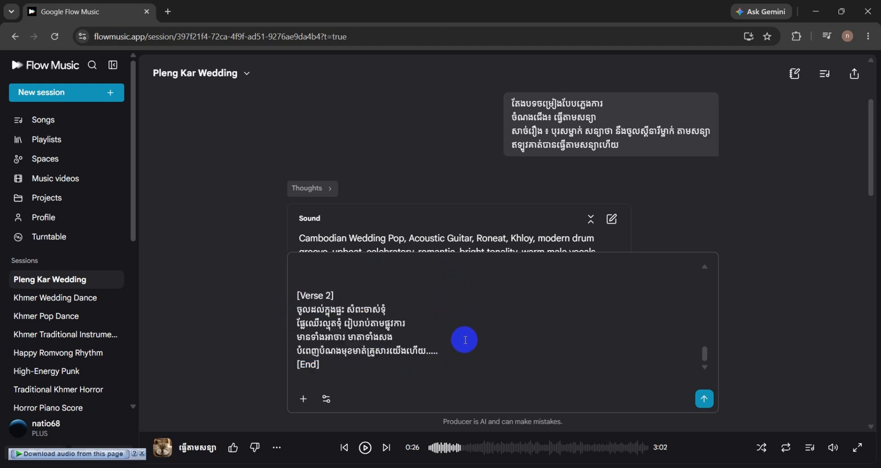
Step: Submit the revised lyrics, from the Intro to [End], to the Producer to generate a new song version
scroll(456, 339, up, 3)
scroll(456, 339, up, 5)
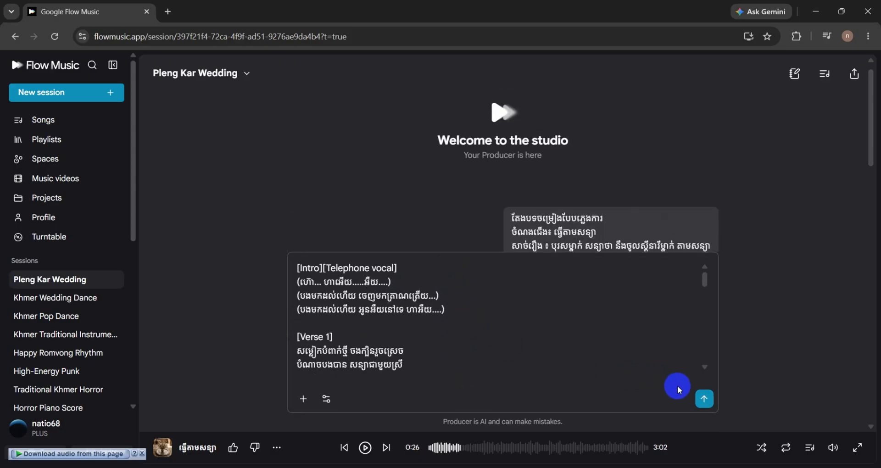
click(703, 402)
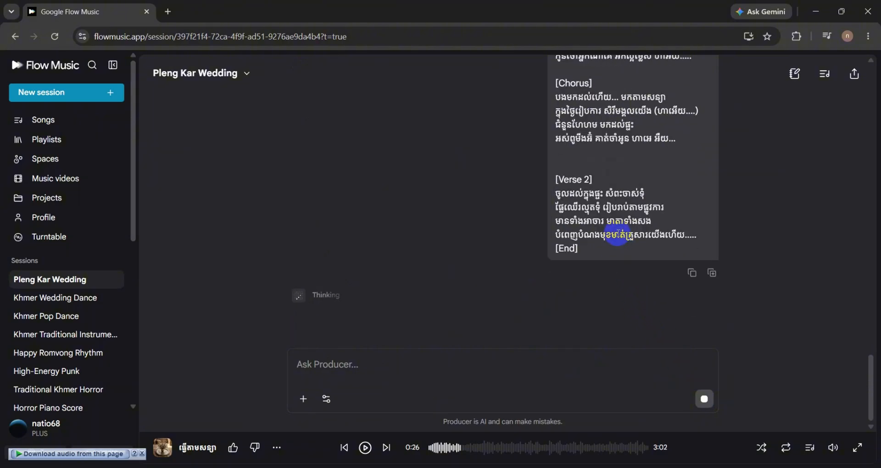
Step: Review the submitted lyrics in the conversation and the sound description and lyrics of the new version being generated
scroll(615, 236, up, 3)
scroll(618, 232, up, 6)
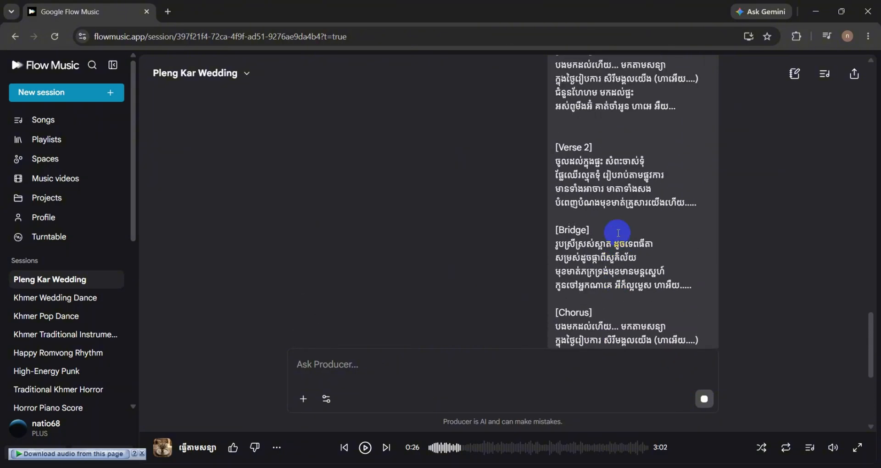
scroll(617, 232, up, 2)
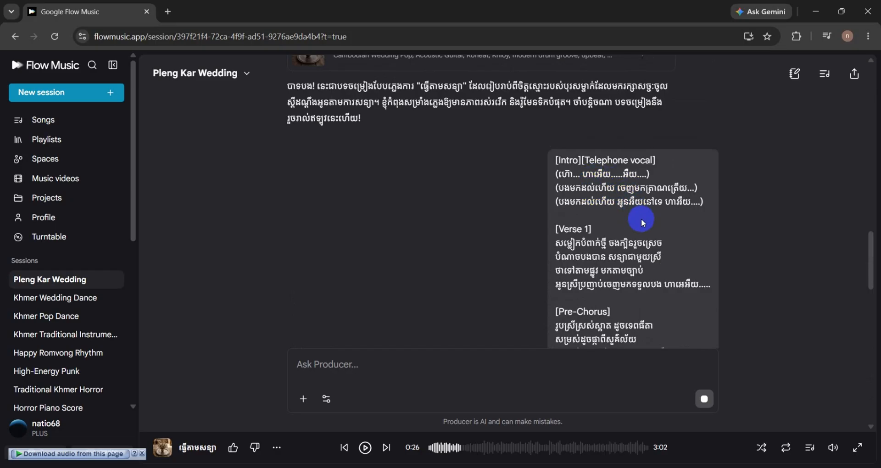
scroll(641, 219, down, 2)
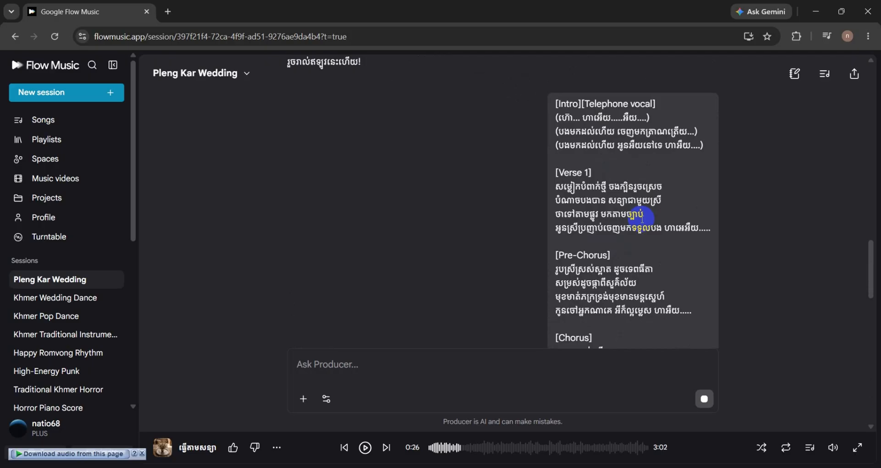
scroll(641, 218, down, 4)
scroll(641, 219, down, 2)
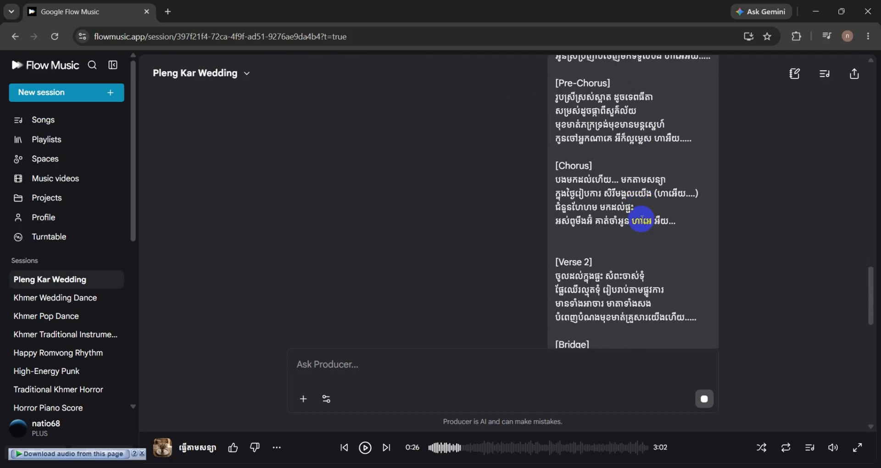
scroll(641, 219, down, 10)
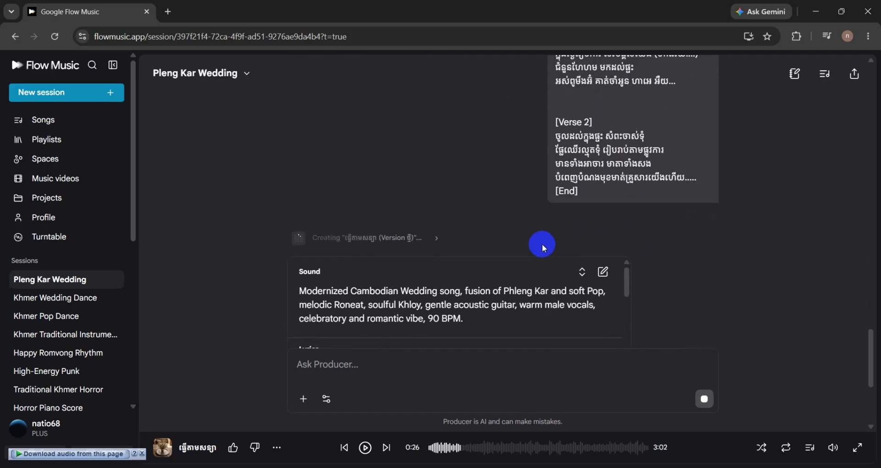
scroll(542, 246, down, 5)
scroll(557, 289, down, 3)
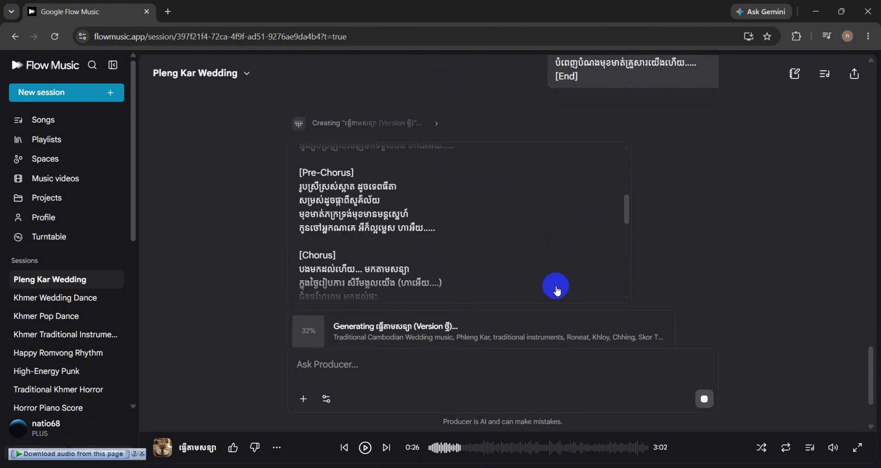
scroll(549, 271, up, 2)
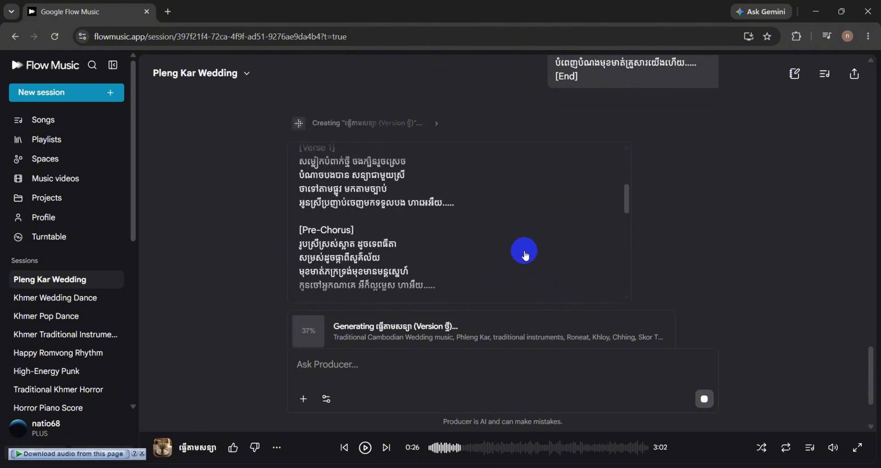
scroll(525, 255, up, 2)
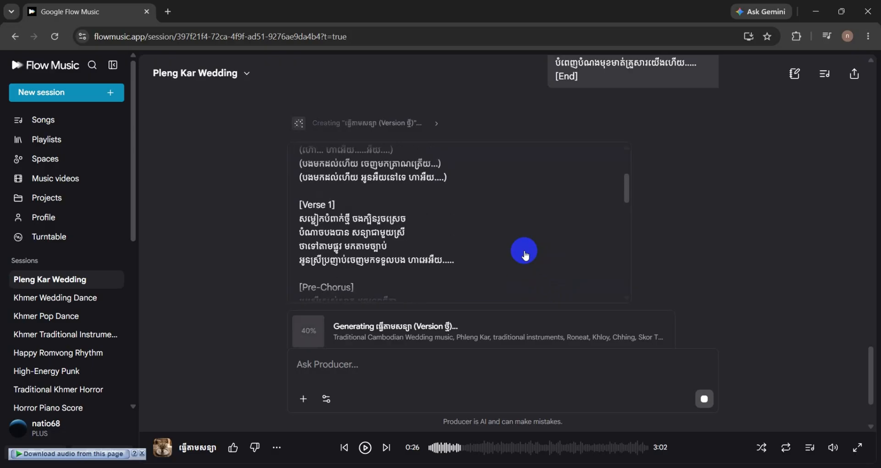
scroll(526, 256, up, 4)
scroll(524, 254, down, 6)
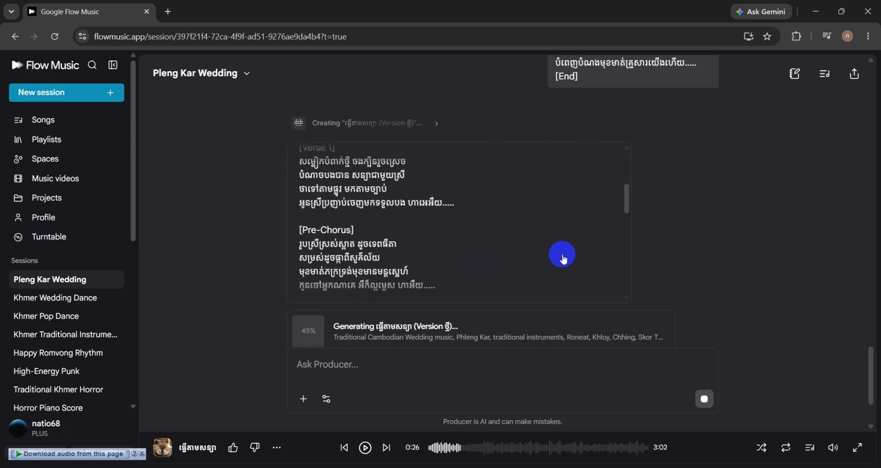
scroll(558, 254, down, 6)
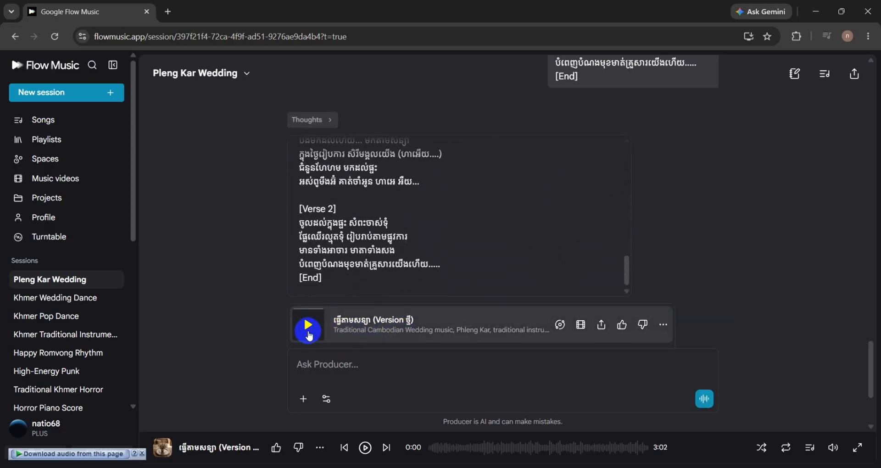
Step: Play the opening of the traditional-style "ធ្វើតាមសន្យា (Version ថ្មី)" track while following its lyrics, and pause it
click(308, 326)
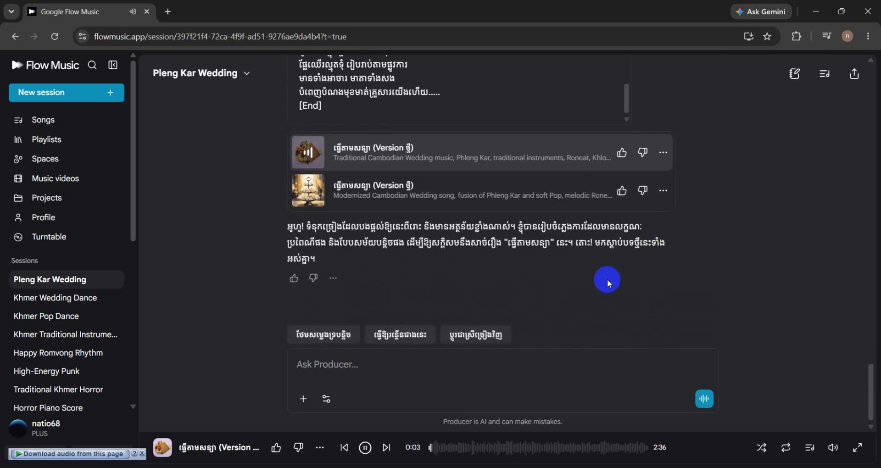
scroll(454, 232, up, 6)
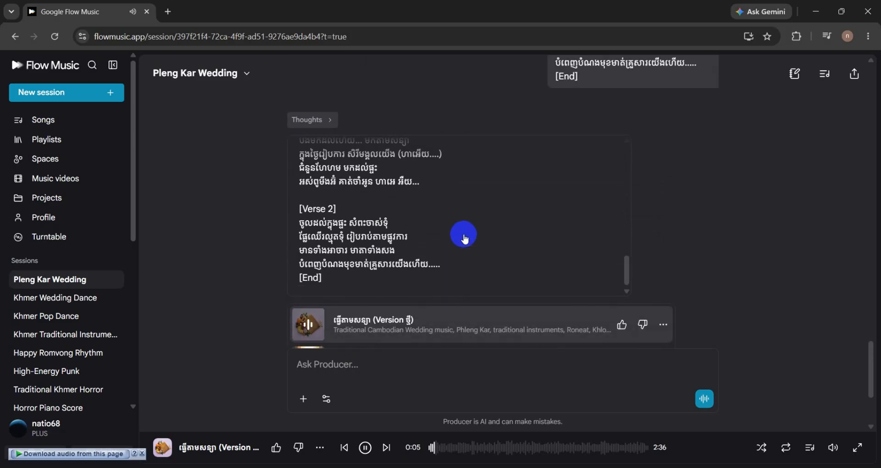
scroll(471, 237, down, 3)
scroll(471, 236, up, 4)
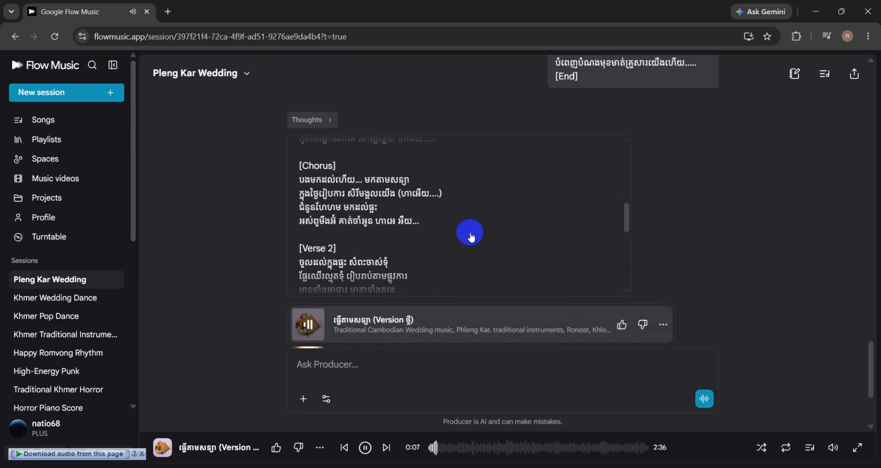
scroll(470, 237, up, 4)
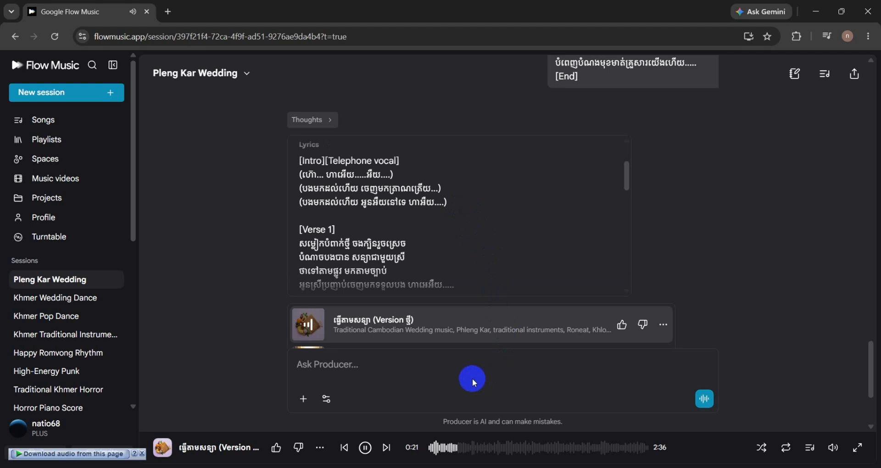
click(410, 368)
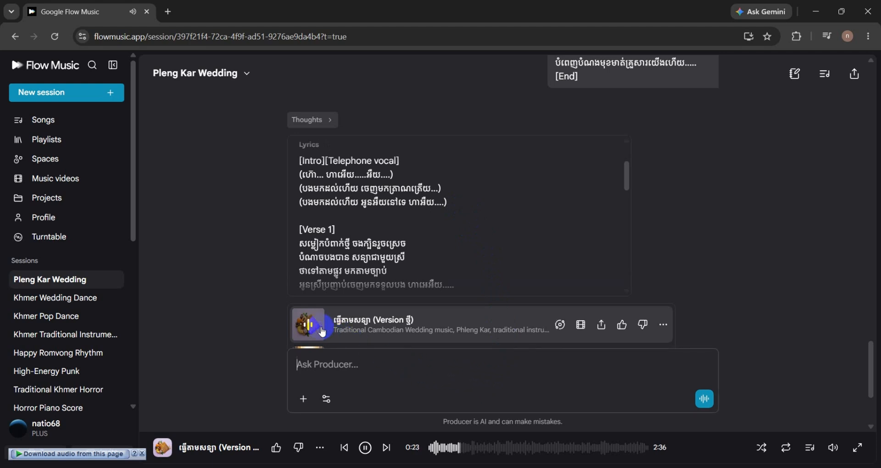
click(308, 324)
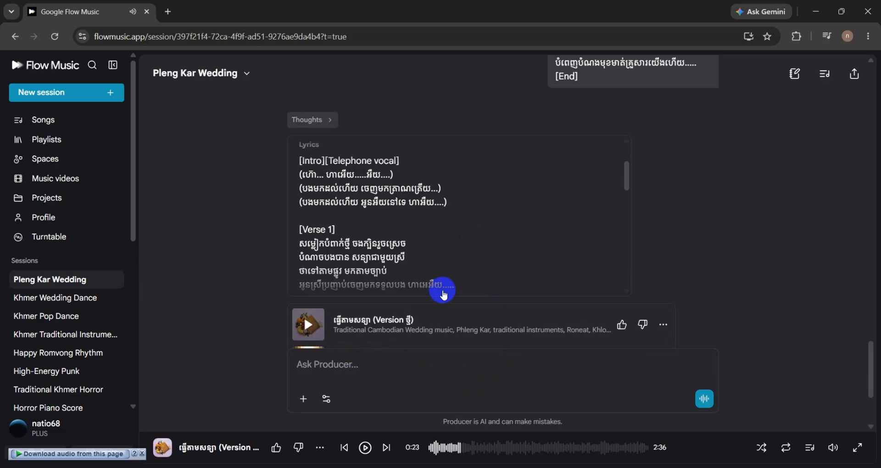
Step: Play the modernized Phleng Kar and soft pop fusion track of "ធ្វើតាមសន្យា (Version ថ្មី)"
scroll(445, 289, down, 5)
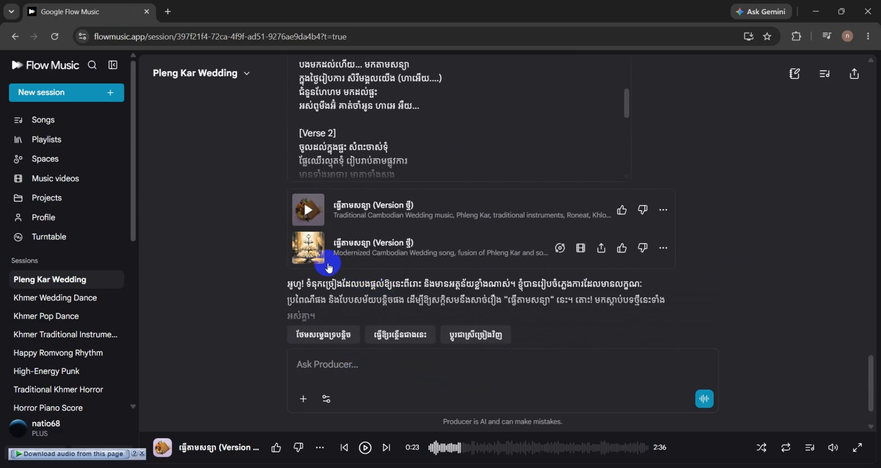
click(309, 250)
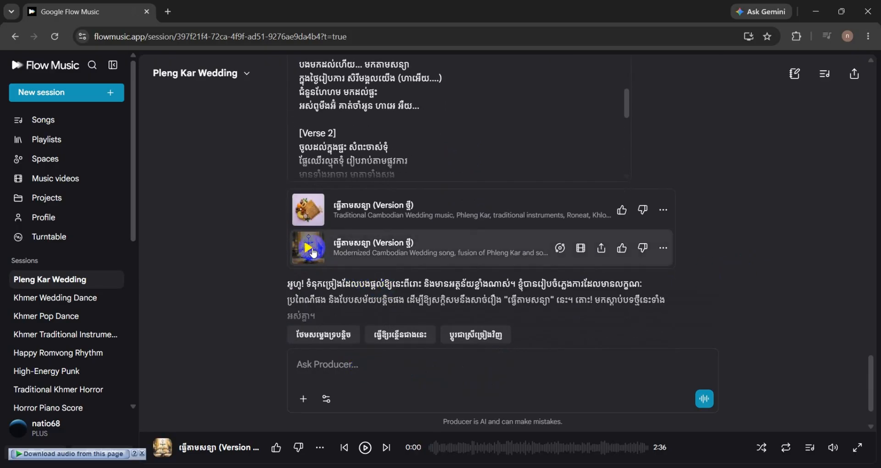
click(360, 361)
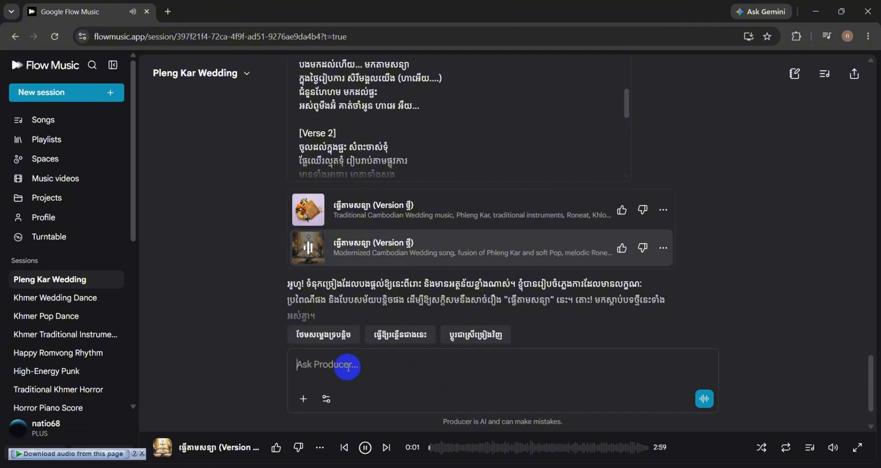
right_click(347, 366)
click(386, 212)
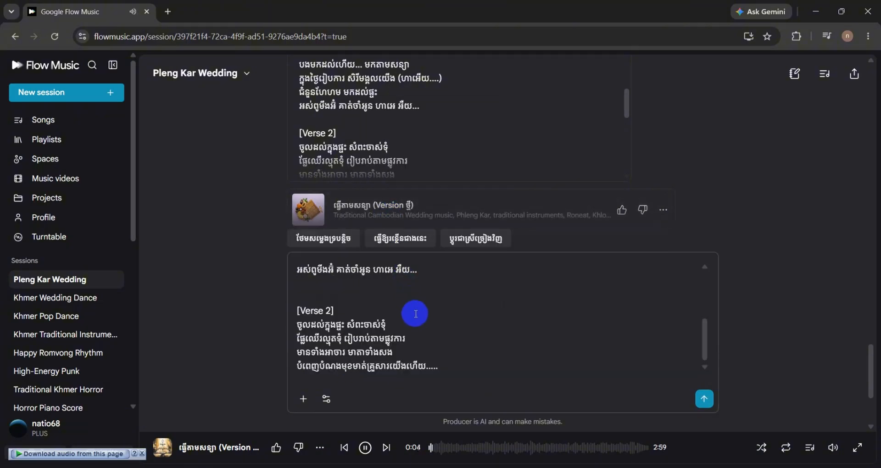
scroll(416, 313, up, 5)
scroll(417, 313, up, 6)
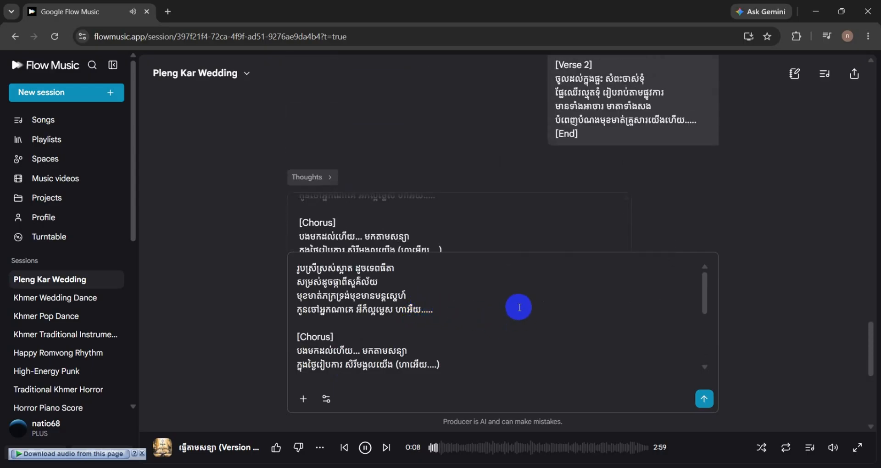
scroll(519, 308, down, 5)
scroll(675, 162, up, 10)
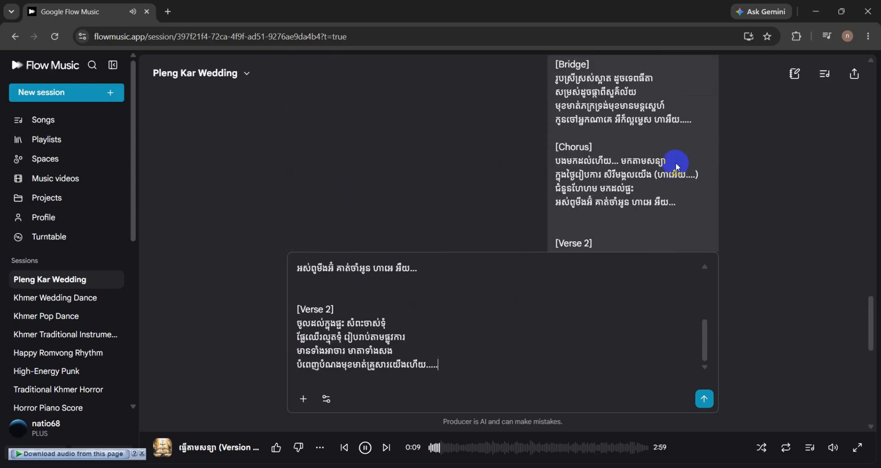
scroll(676, 163, up, 4)
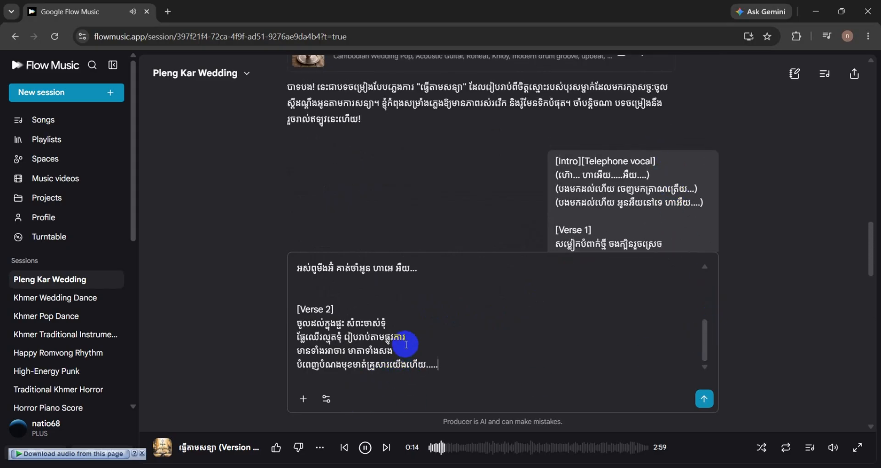
scroll(406, 345, up, 5)
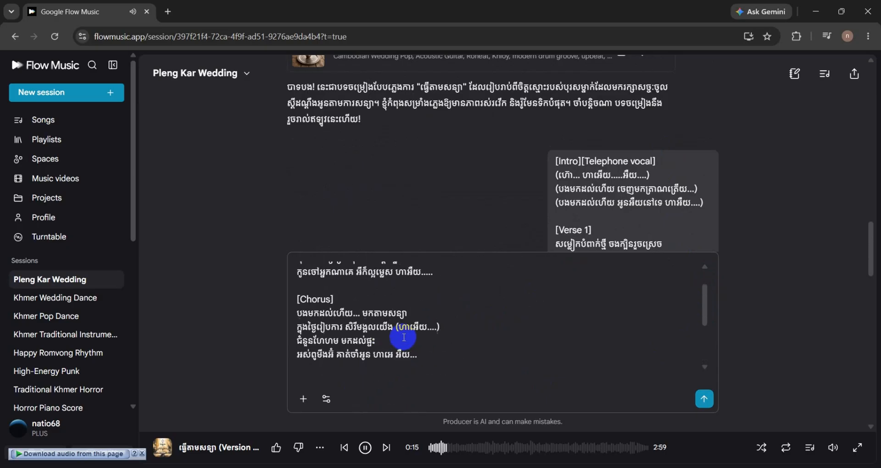
key(ctrl+a)
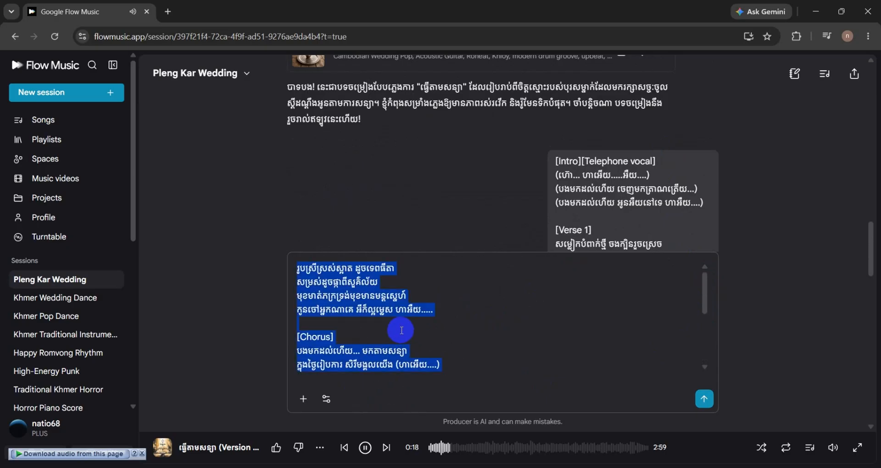
key(BackSpace)
Step: Copy the full previously submitted lyrics, from [Intro][Telephone vocal] to [End], into the Producer prompt
drag(565, 161, 668, 255)
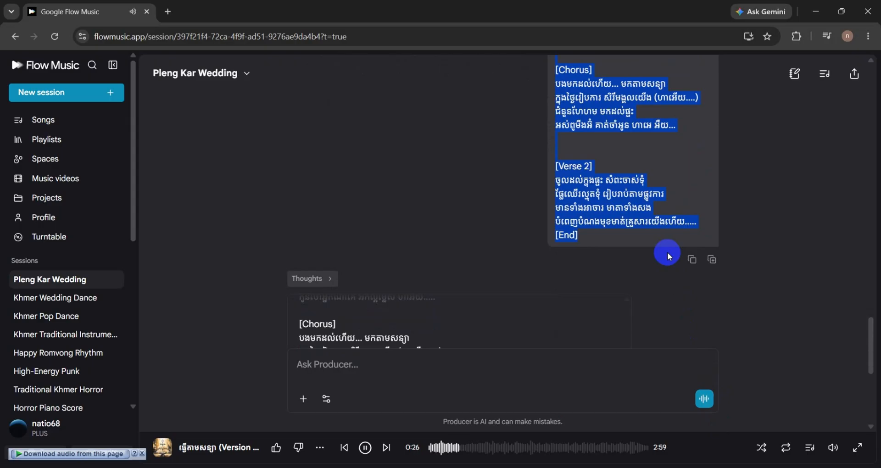
key(ctrl+v)
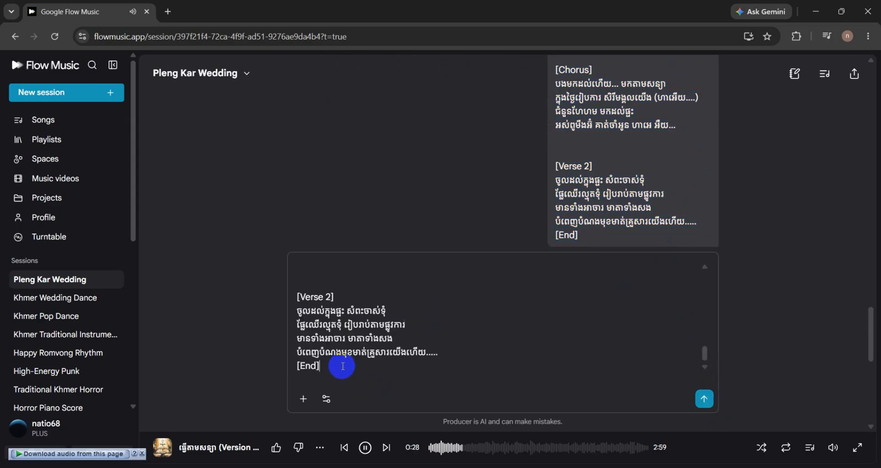
scroll(392, 325, up, 5)
scroll(392, 326, up, 5)
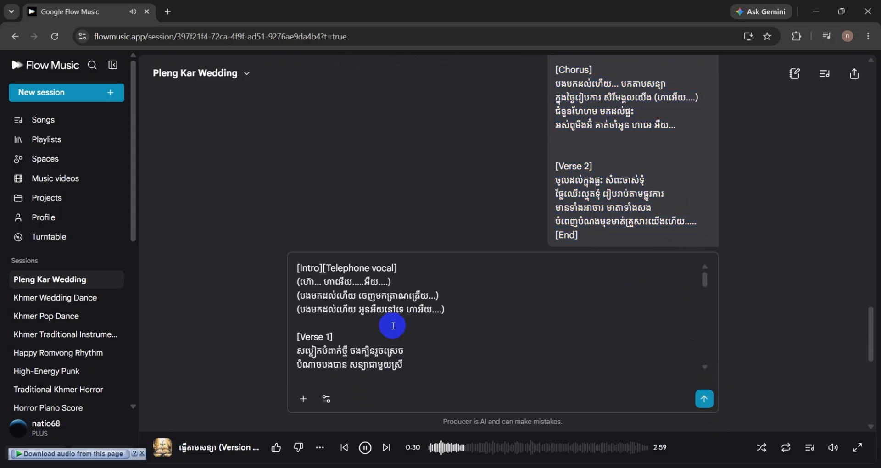
Step: Remove the two Intro lines beginning with "បងមកដល់ហើយ" and submit the lyrics to generate a new song version
drag(444, 310, 301, 295)
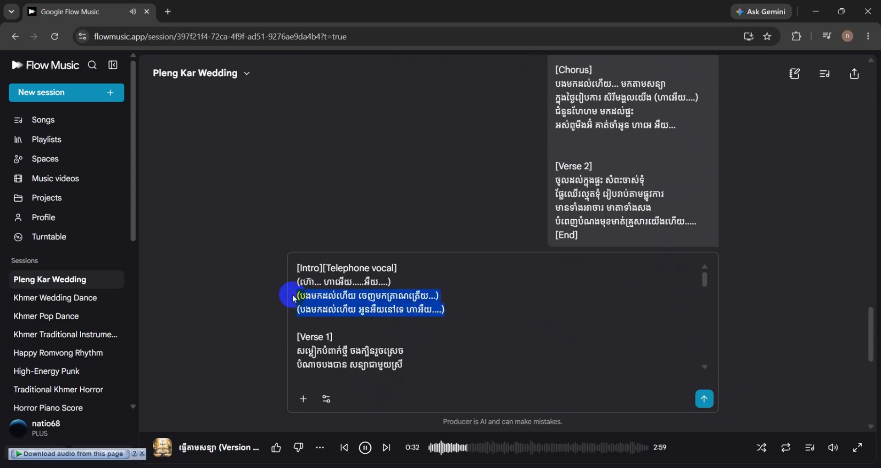
key(BackSpace)
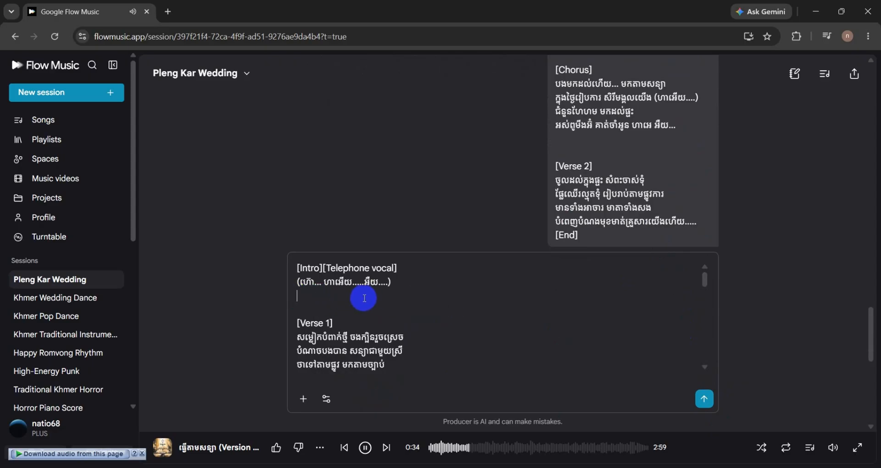
click(704, 399)
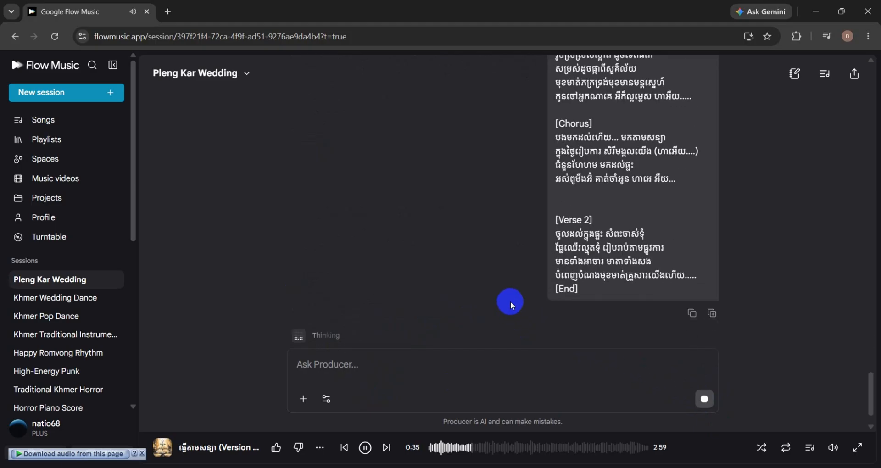
Step: Pause the modernized track and review the submitted lyrics down to the versions being generated
scroll(503, 278, up, 3)
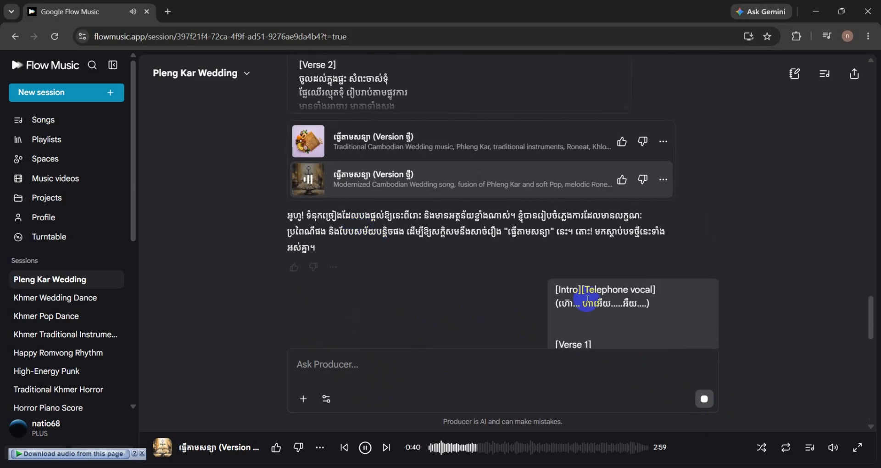
click(311, 182)
scroll(631, 298, down, 3)
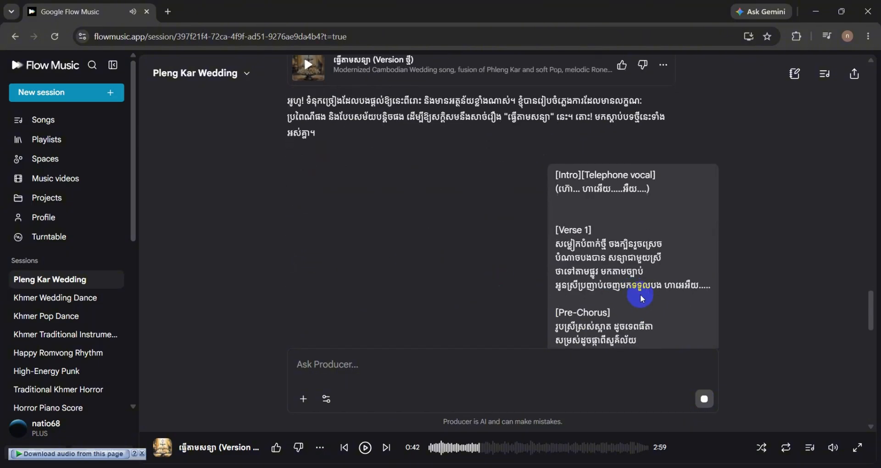
scroll(641, 268, down, 1)
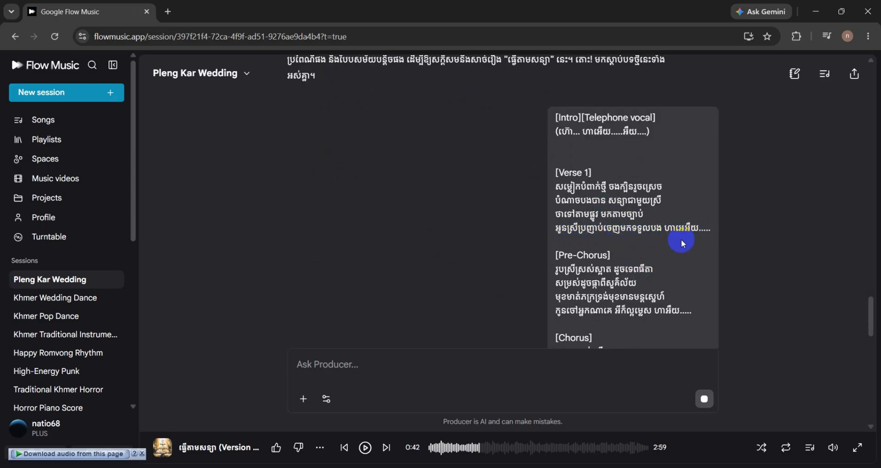
scroll(682, 242, down, 6)
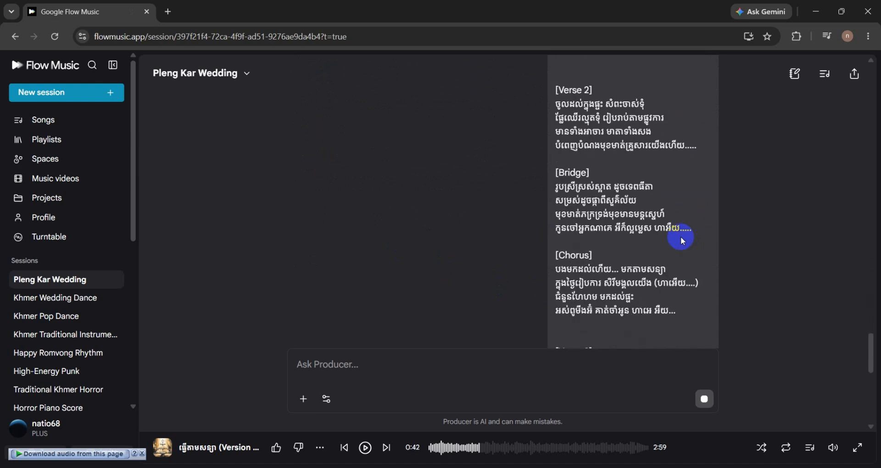
scroll(681, 238, down, 1)
scroll(681, 236, down, 6)
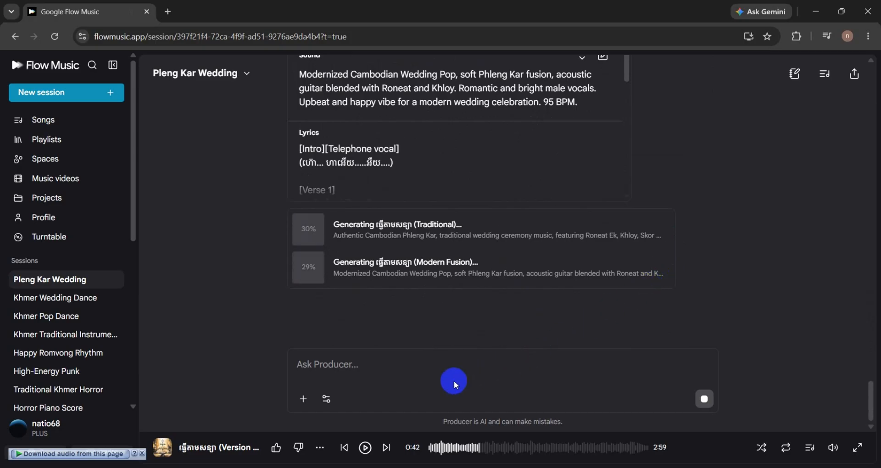
right_click(340, 363)
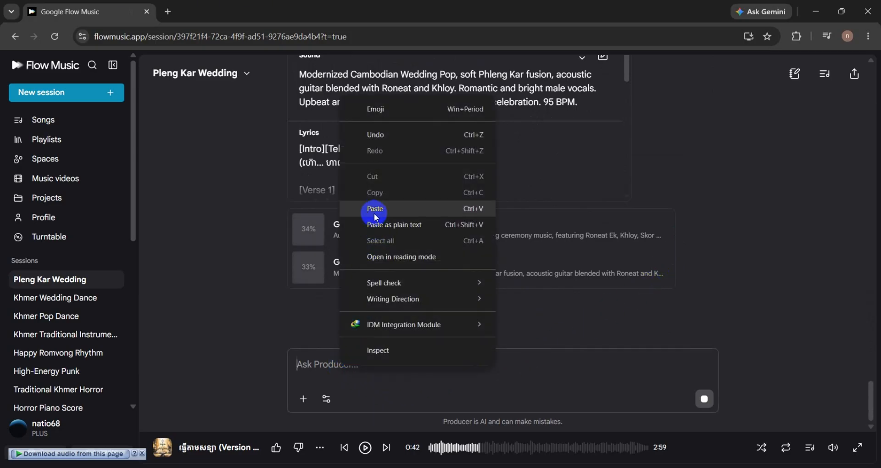
click(348, 228)
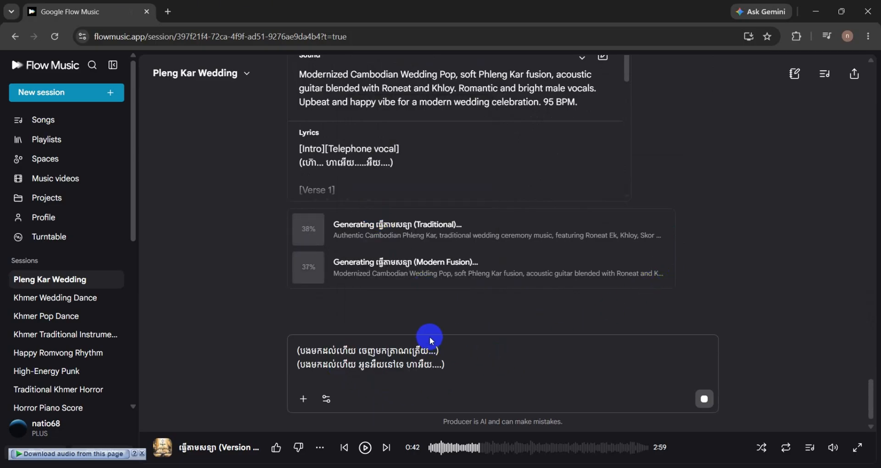
scroll(484, 359, up, 3)
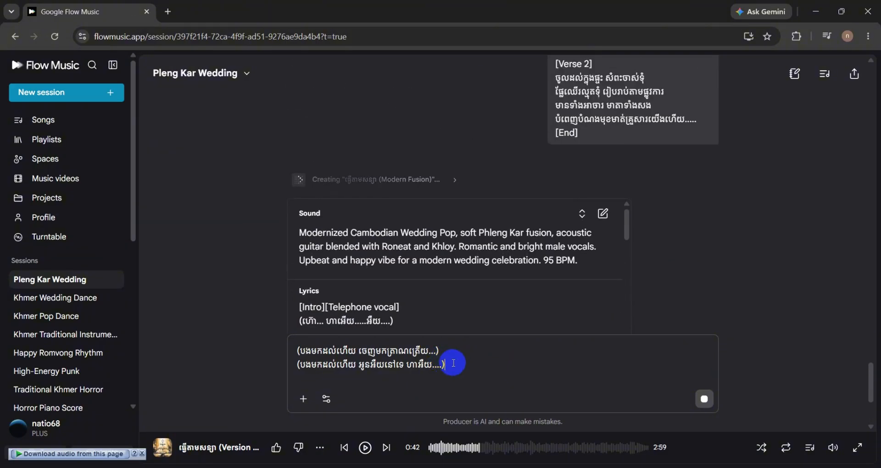
drag(452, 363, 296, 353)
key(ctrl+x)
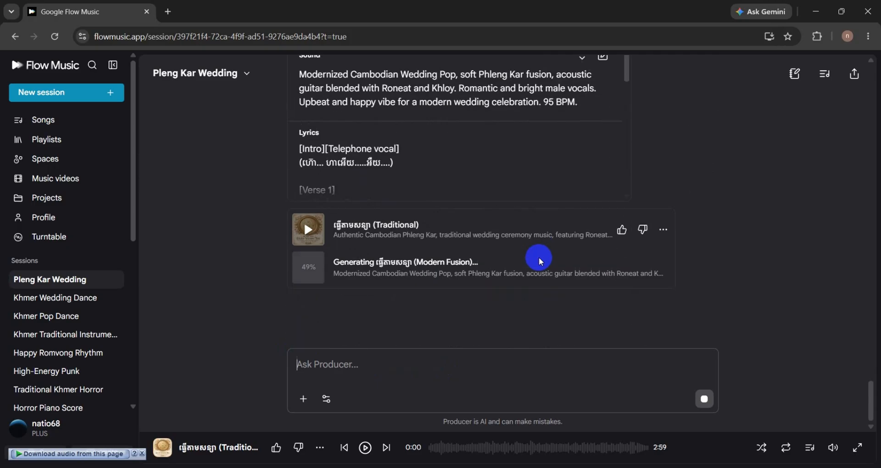
Step: Play the new "ធ្វើតាមសន្យា (Traditional)" track while looking through the generated lyrics and sound description
scroll(574, 248, up, 3)
scroll(579, 252, down, 2)
scroll(576, 250, down, 4)
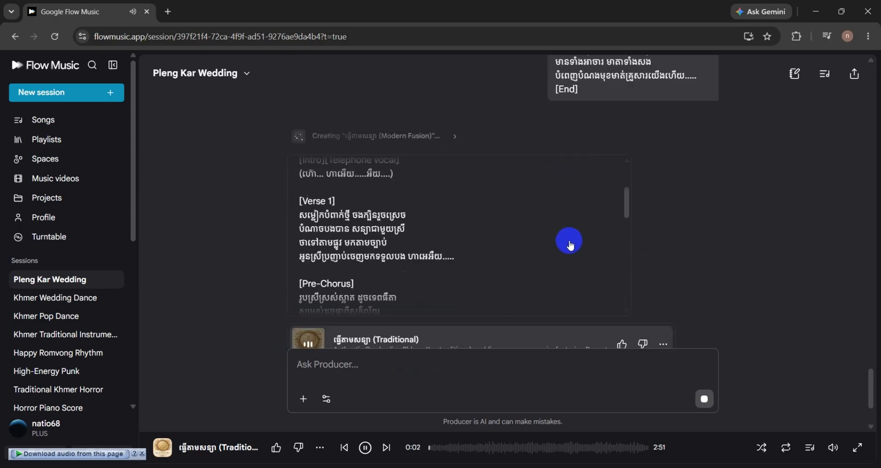
scroll(569, 242, up, 4)
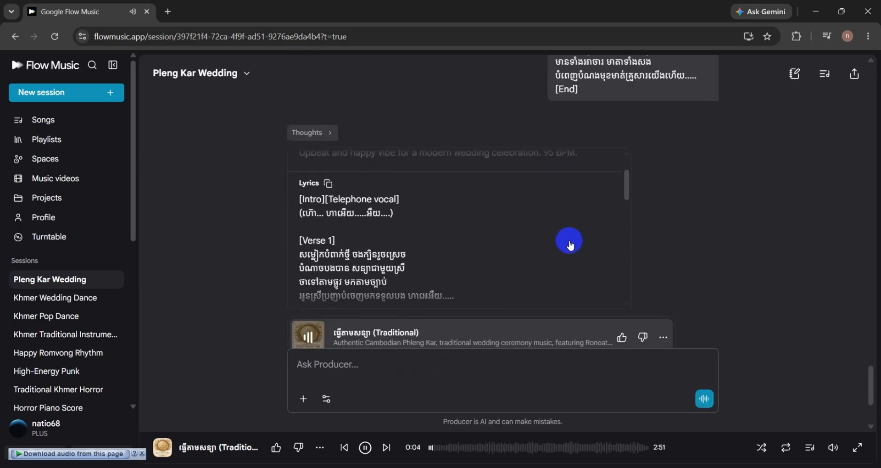
scroll(569, 242, up, 3)
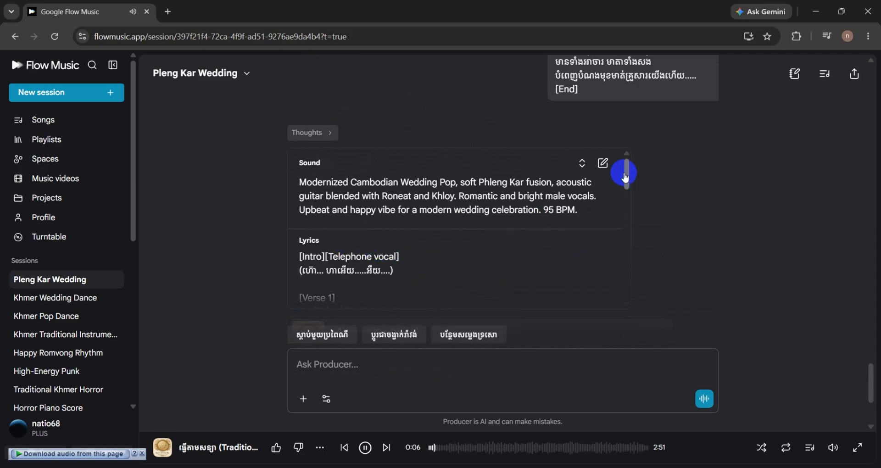
Step: Open the generated sound and lyrics in the Compose editor, pause the Traditional track, and look through the lyrics
click(604, 163)
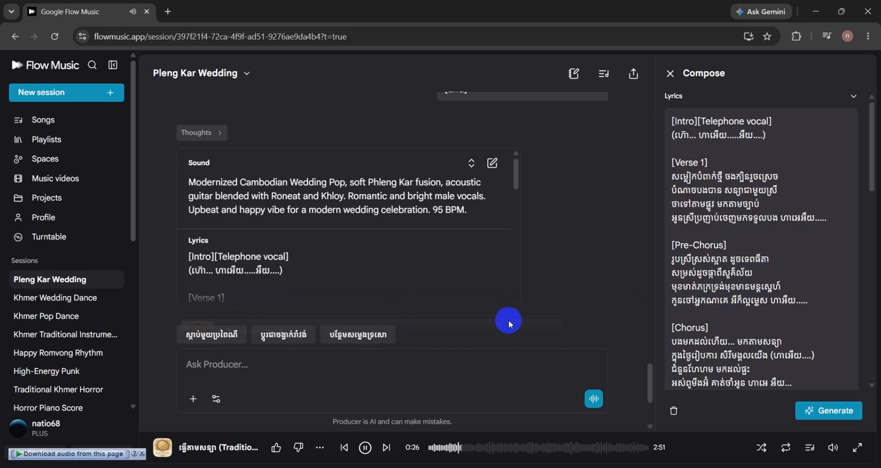
scroll(504, 297, down, 3)
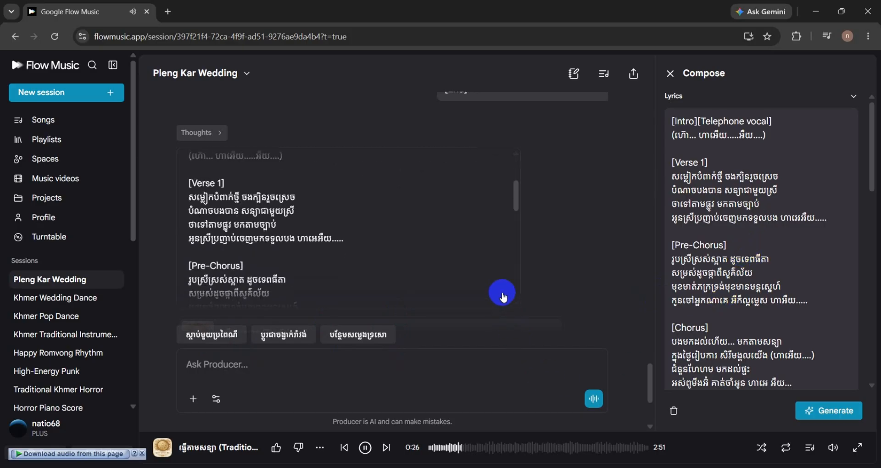
click(364, 450)
scroll(787, 240, down, 4)
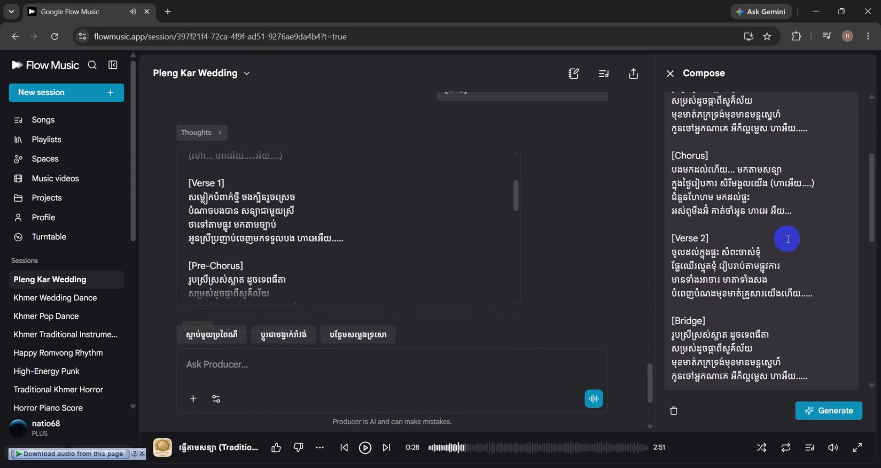
scroll(410, 280, down, 1)
scroll(410, 281, down, 6)
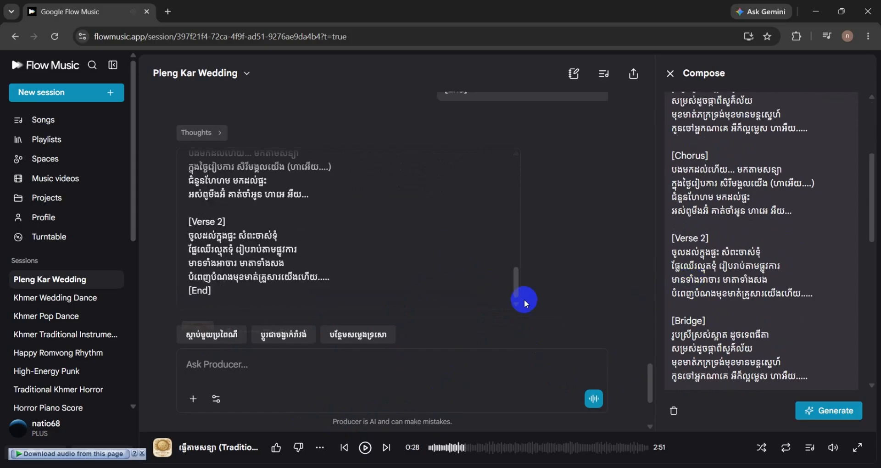
scroll(769, 233, up, 5)
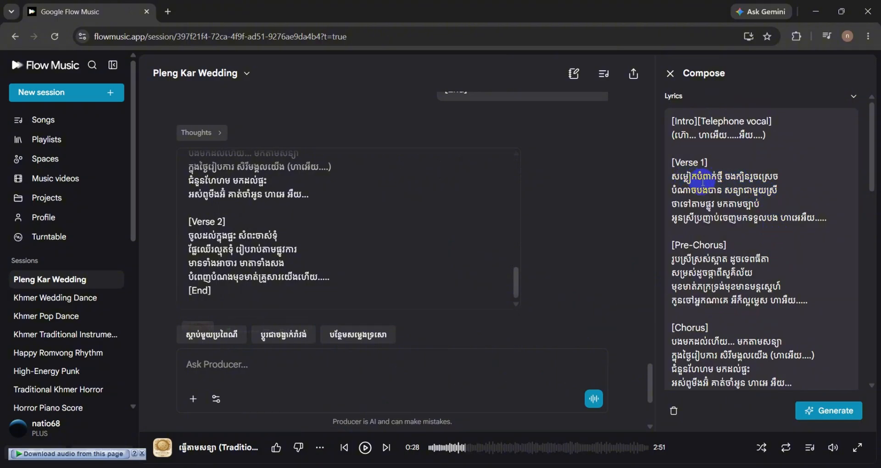
Step: Delete the word "ថ្មី" from the first line of Verse 1 in the Compose lyrics
click(758, 176)
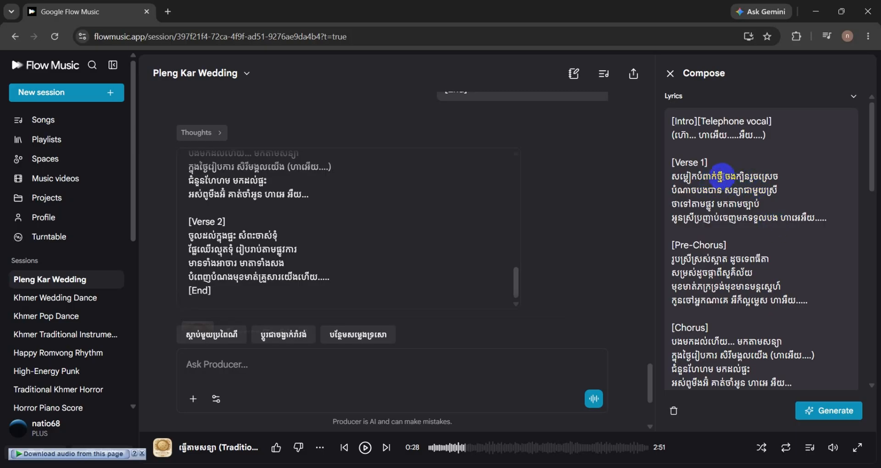
key(Delete)
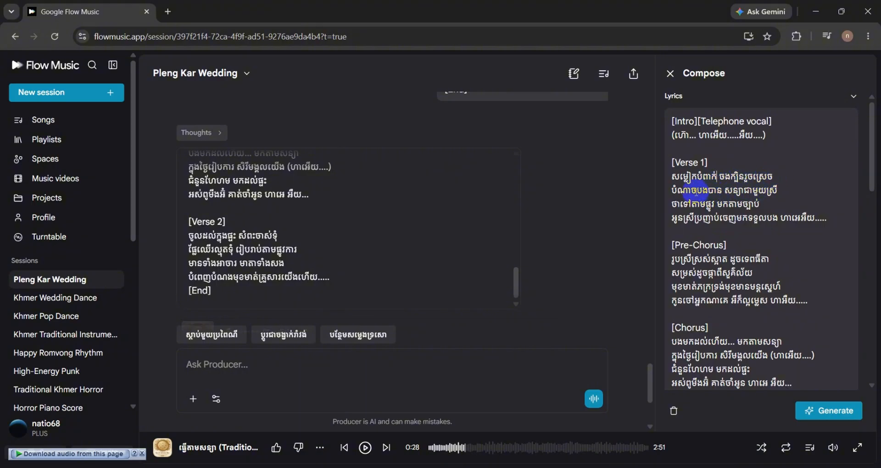
click(697, 190)
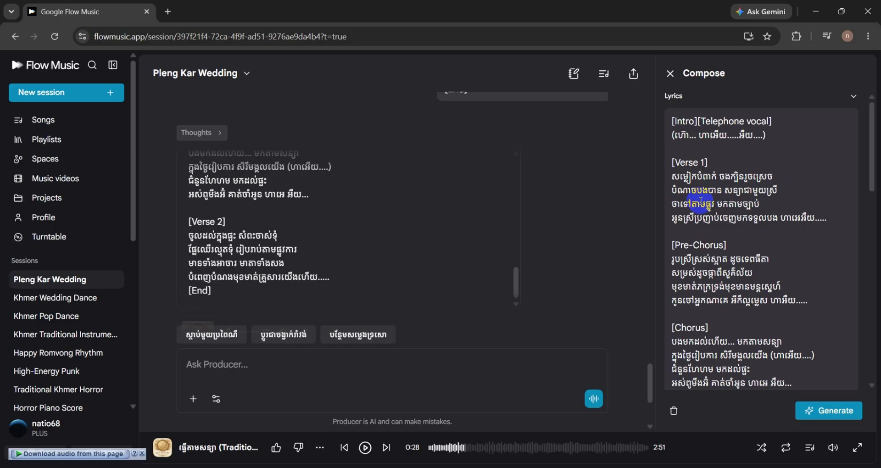
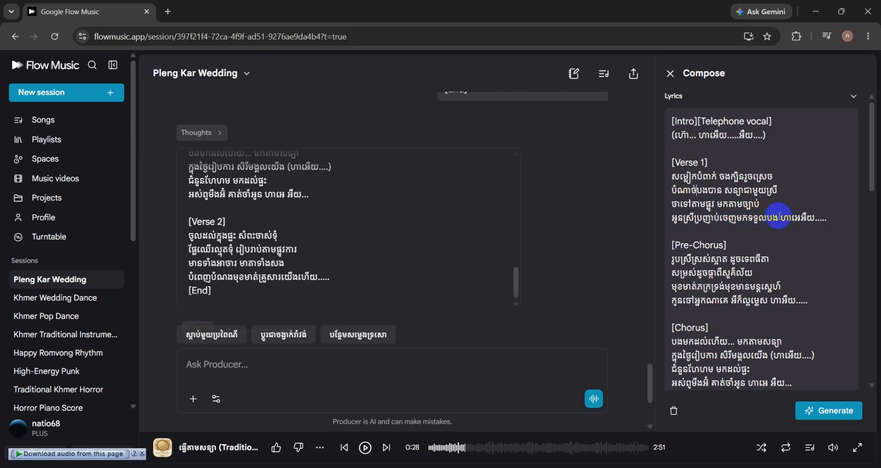
Step: Delete the trailing filler "ហាអេអឺយ....." from Verse 1's last line and "ហាអឺយ....." from the Pre-Chorus's last line
drag(828, 218, 785, 218)
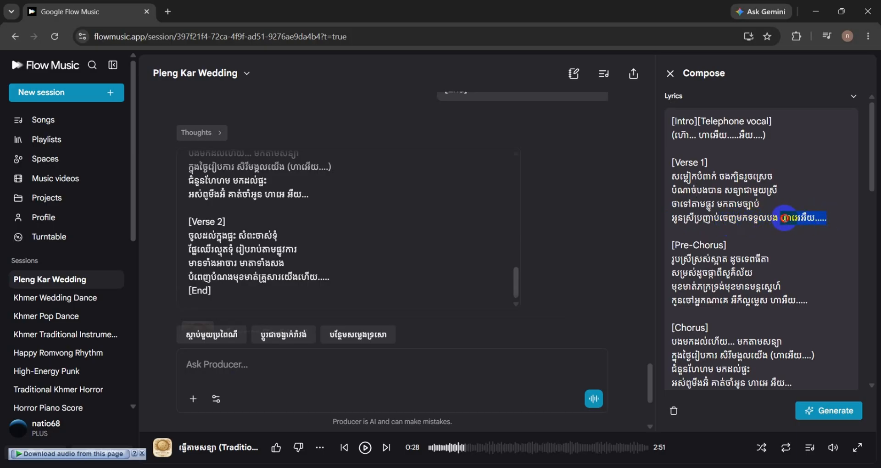
key(BackSpace)
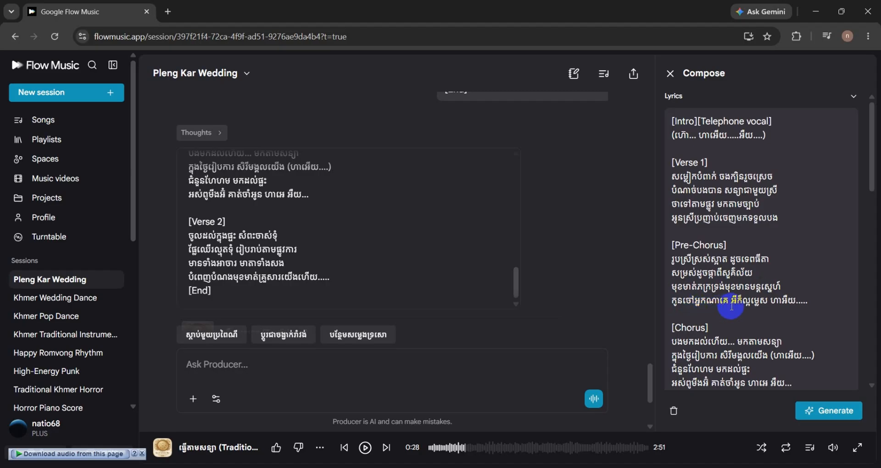
drag(807, 301, 771, 300)
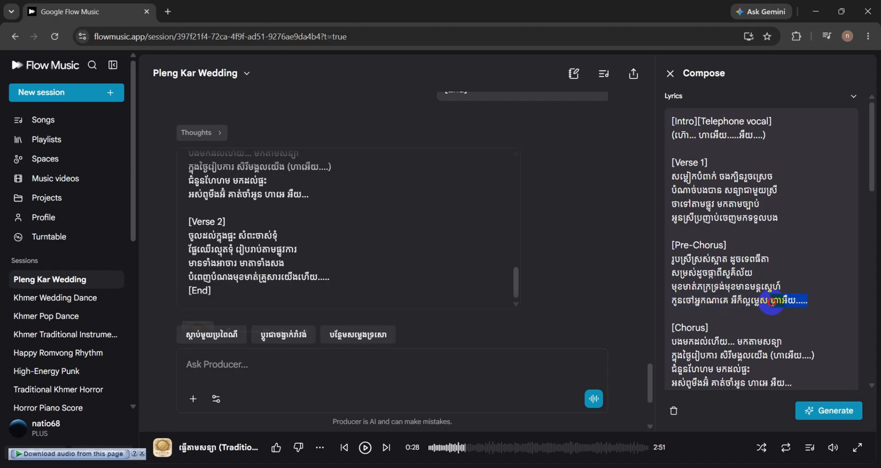
key(BackSpace)
Step: Shorten the ending of the first Chorus's last line in the Compose lyrics to "គាត់ចាំអូនហាអឺយ..."
scroll(788, 310, down, 1)
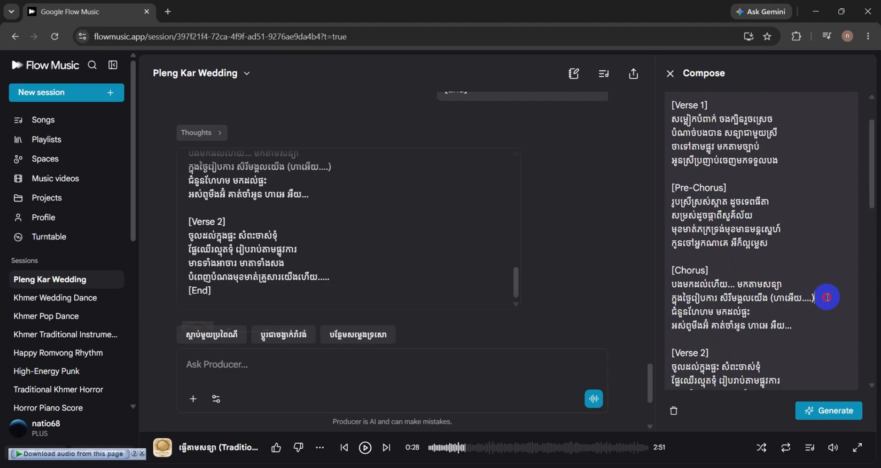
double_click(804, 304)
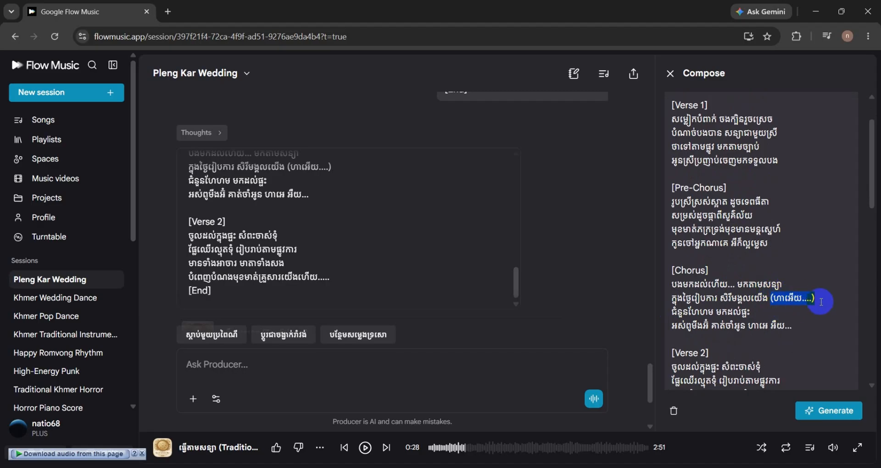
click(715, 318)
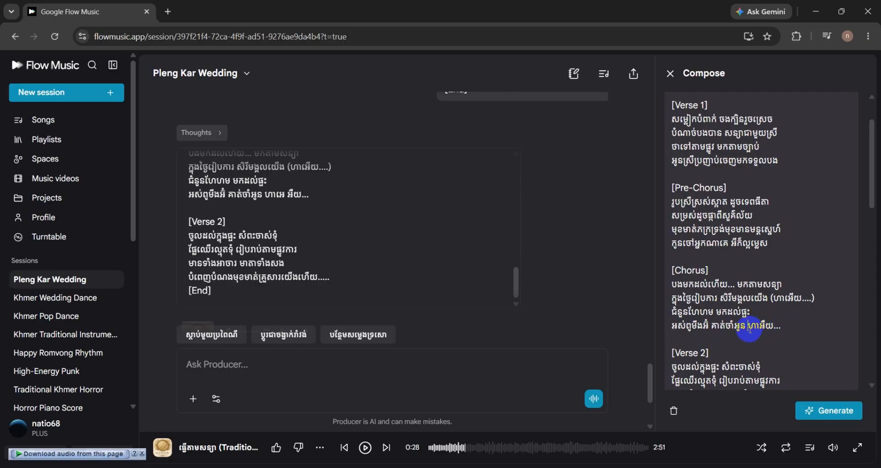
Step: Replace the lyrics from the Bridge through the final Verse 2 with a copy of the first Chorus and Verse 2, and copy the complete lyrics
scroll(757, 340, down, 3)
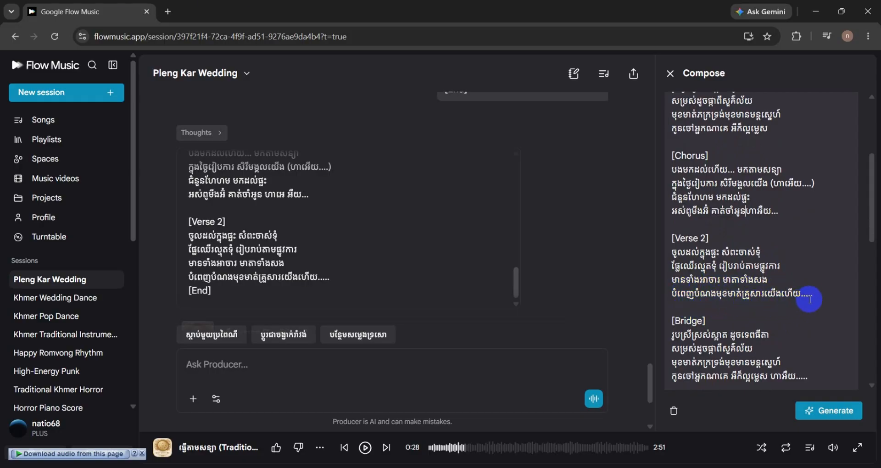
scroll(785, 317, down, 3)
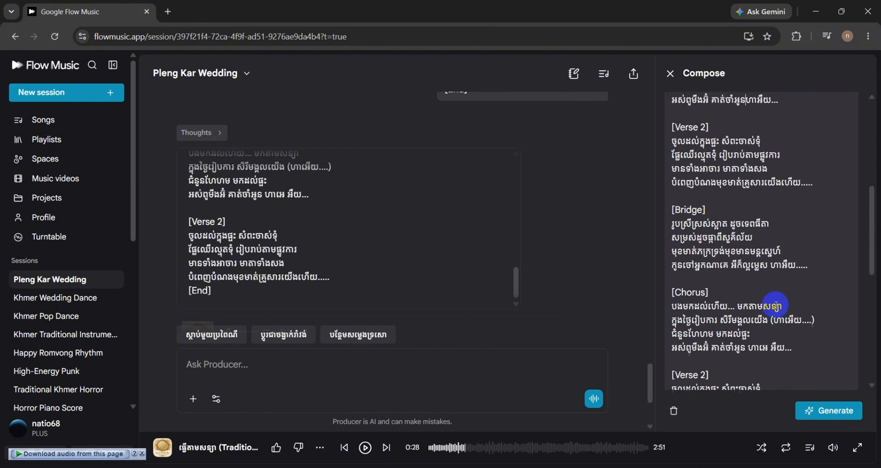
scroll(776, 305, up, 1)
drag(813, 236, 657, 117)
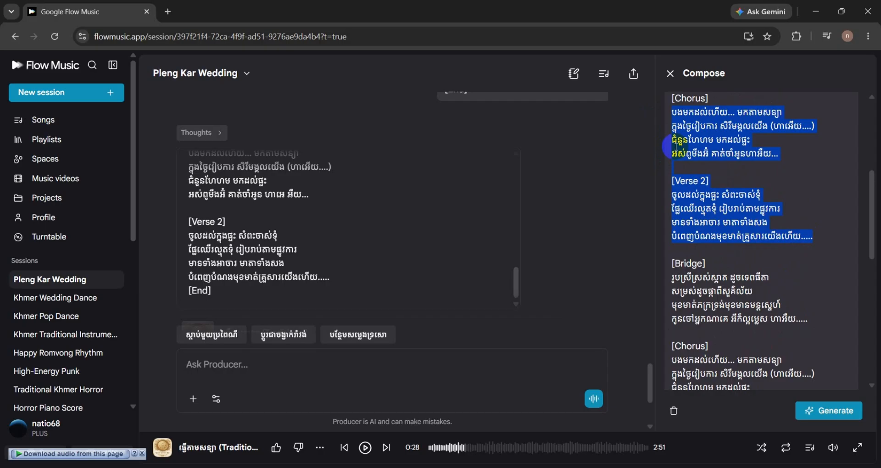
scroll(684, 151, up, 2)
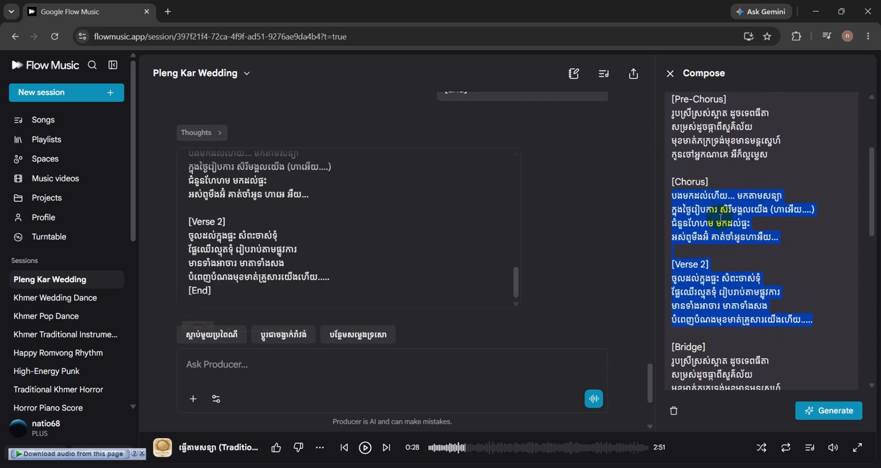
scroll(720, 218, down, 4)
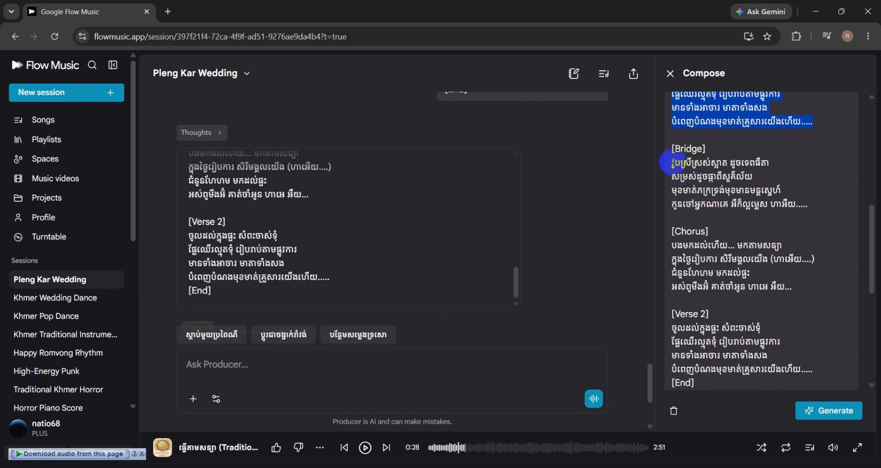
drag(671, 162, 824, 370)
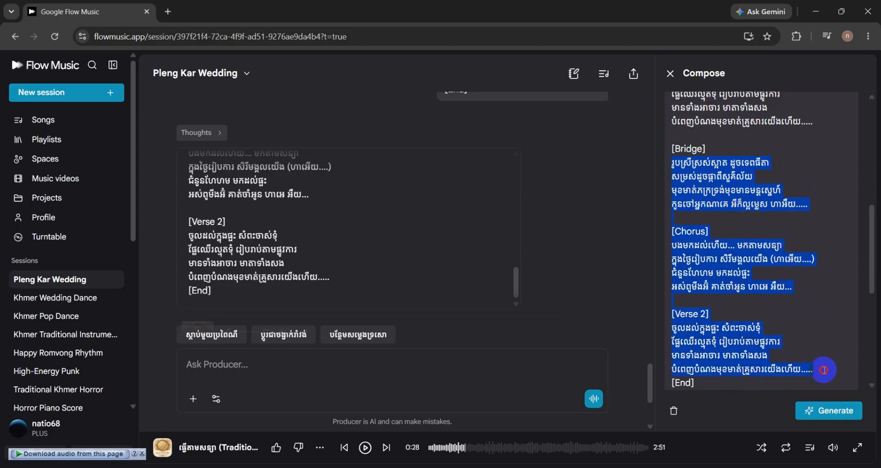
key(ctrl+v)
scroll(785, 312, up, 2)
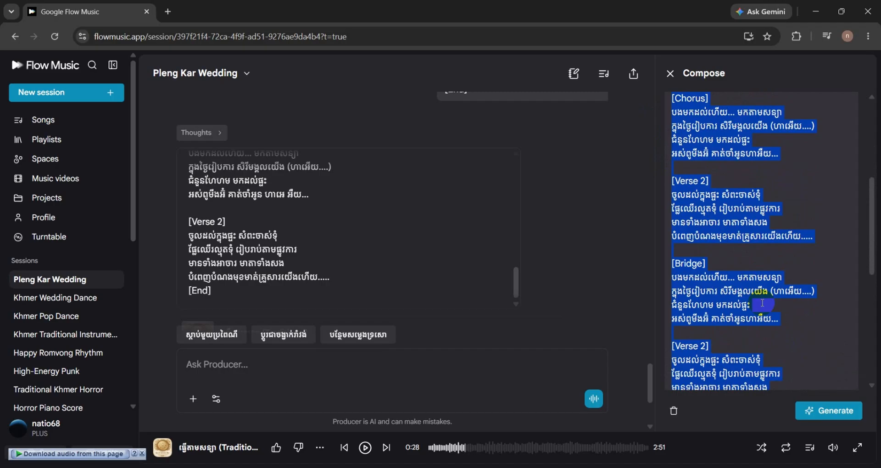
Step: Try to generate a new song from the edited Compose lyrics
click(826, 411)
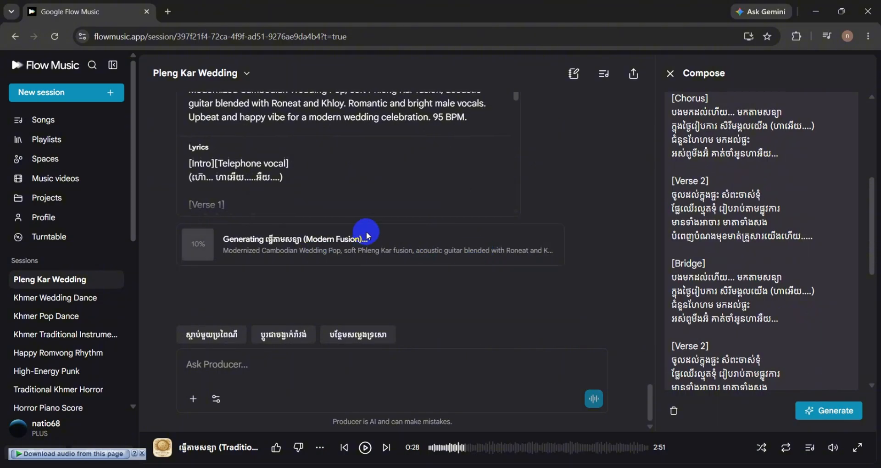
scroll(367, 235, up, 1)
scroll(395, 253, up, 2)
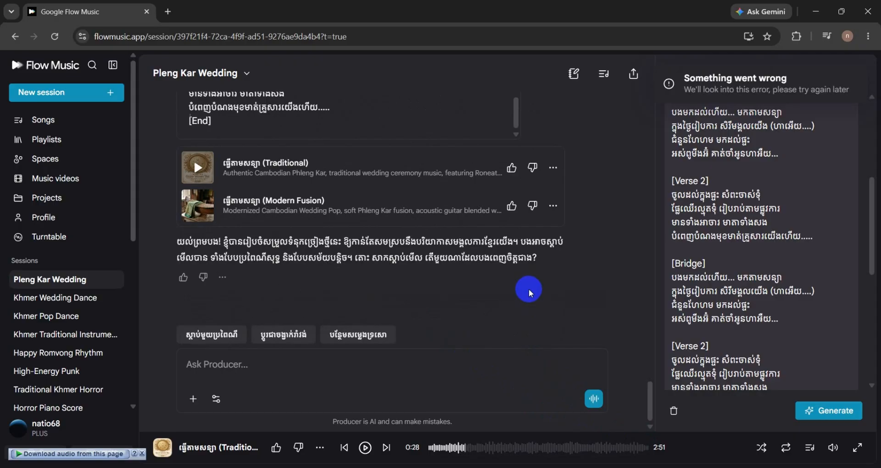
Step: Paste the complete edited lyrics, from Intro to End, into the Producer prompt and check them
click(278, 367)
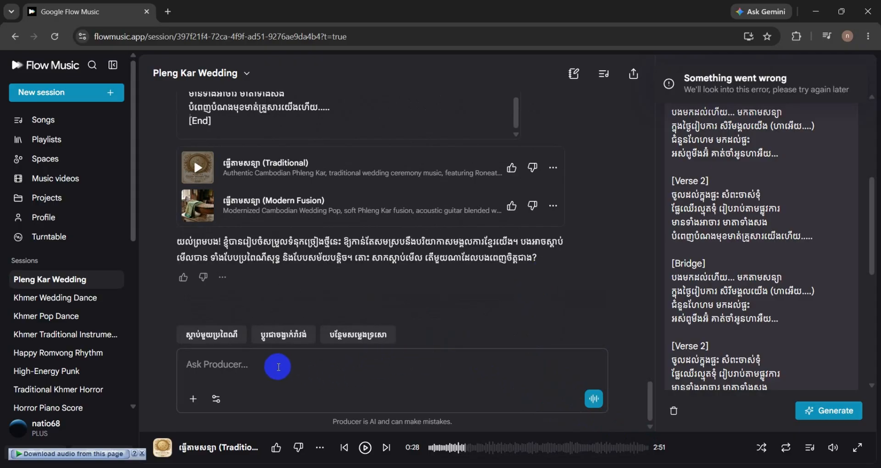
key(ctrl+v)
scroll(316, 324, up, 3)
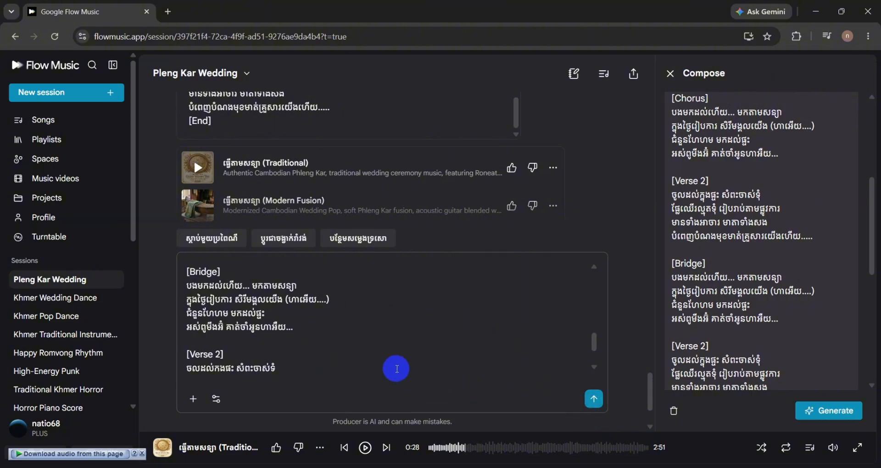
scroll(393, 354, down, 5)
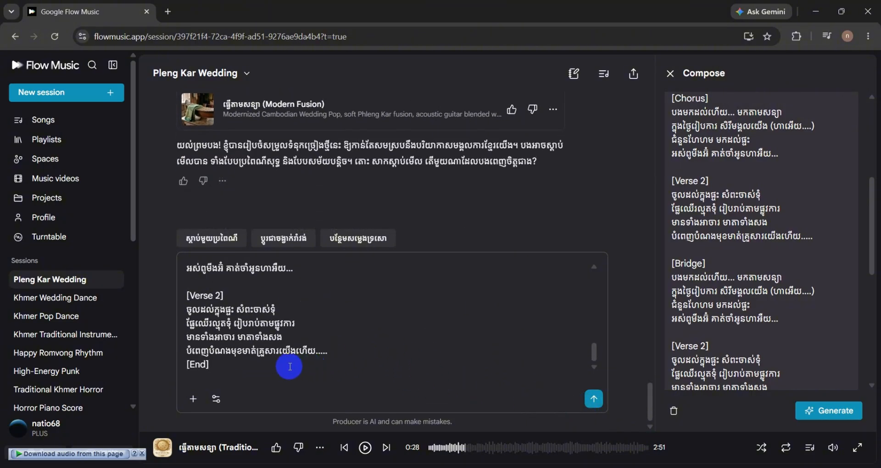
Step: Add the request "សុំបទភ្លេងការ ចង្វាក់ signature 4/4" below the pasted lyrics and send the prompt to Producer
key(Return)
key(Return)
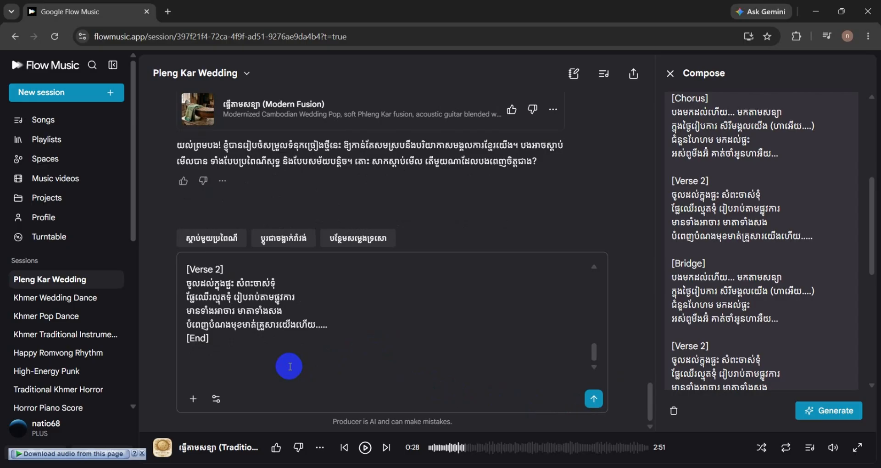
text(សុំបទភ្លេងការ ចង្វ)
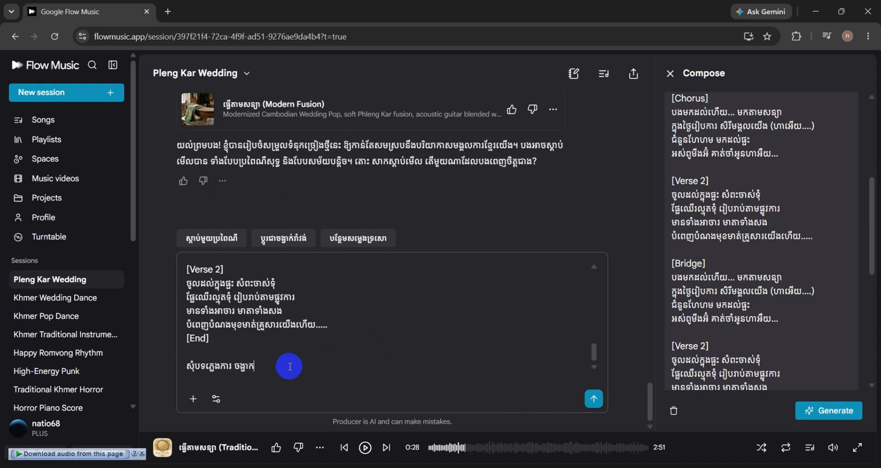
text(ាក់)
text( 4/4)
key(Left)
key(Left)
text(sing)
key(BackSpace)
key(BackSpace)
text(gnature)
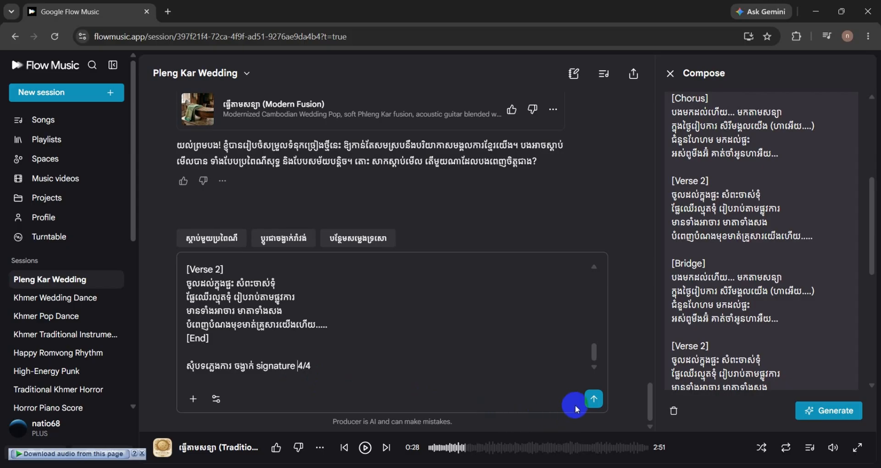
click(602, 406)
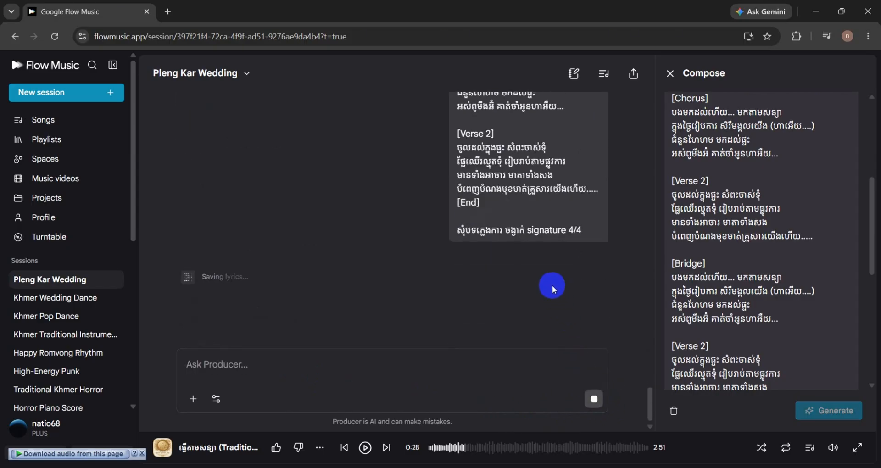
Step: Review the submitted lyrics and the 4/4 request, the generated sound description, and the versions being generated
scroll(550, 278, up, 4)
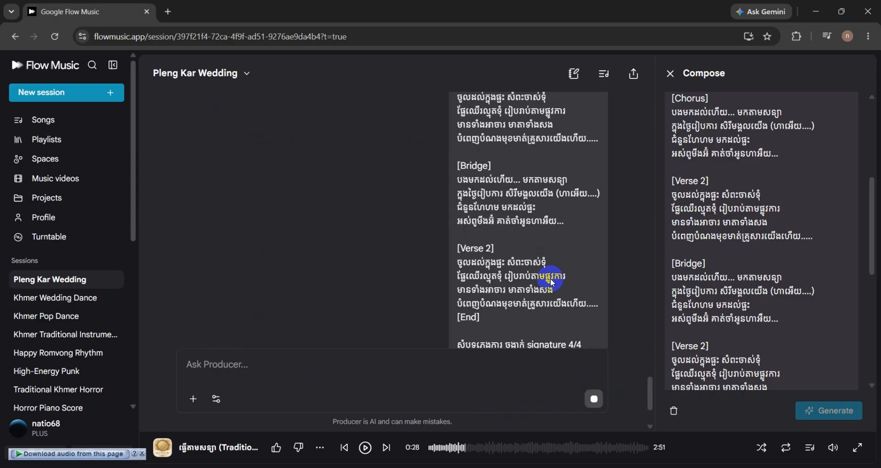
scroll(561, 285, up, 7)
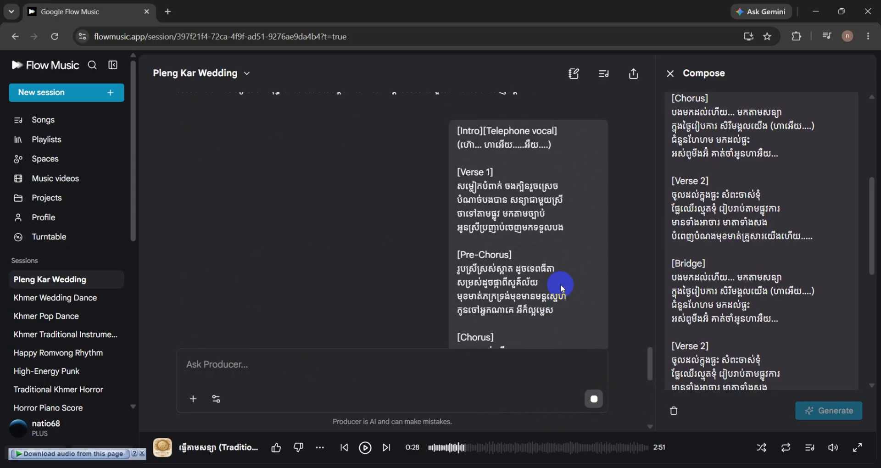
scroll(560, 284, up, 2)
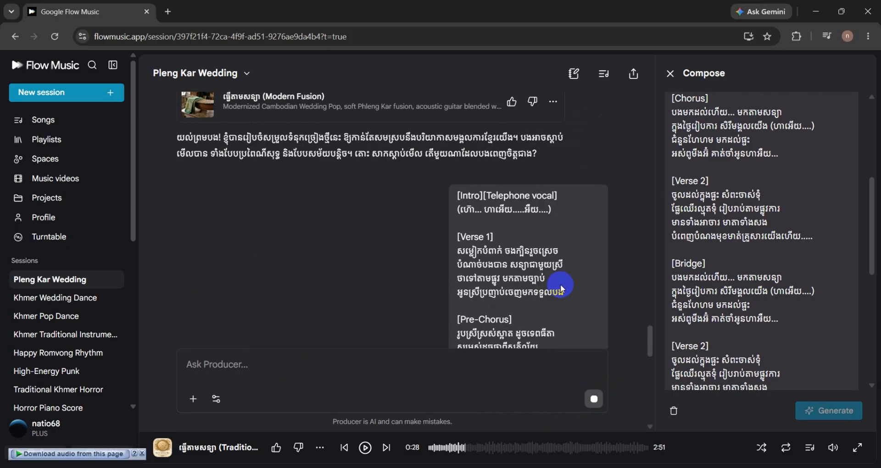
scroll(560, 285, down, 2)
scroll(560, 285, down, 10)
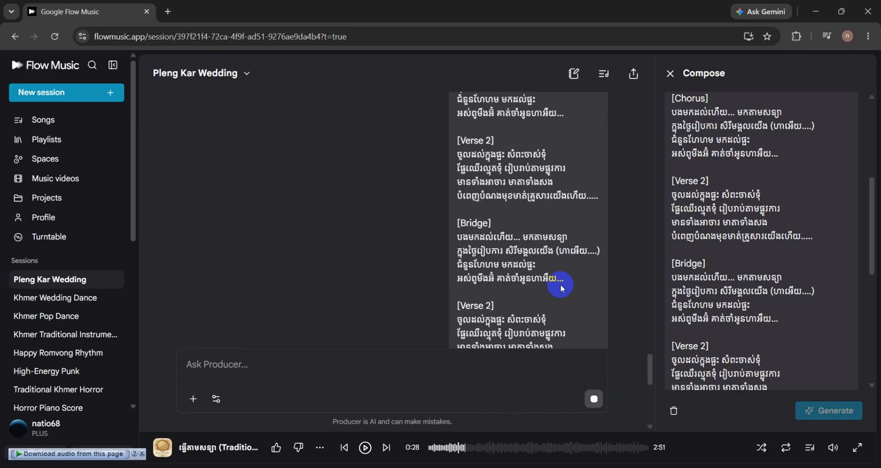
scroll(560, 284, down, 4)
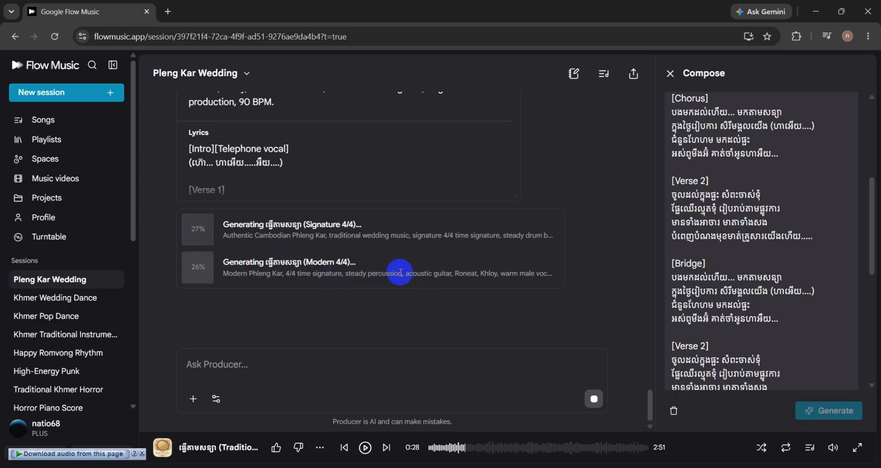
scroll(404, 250, up, 5)
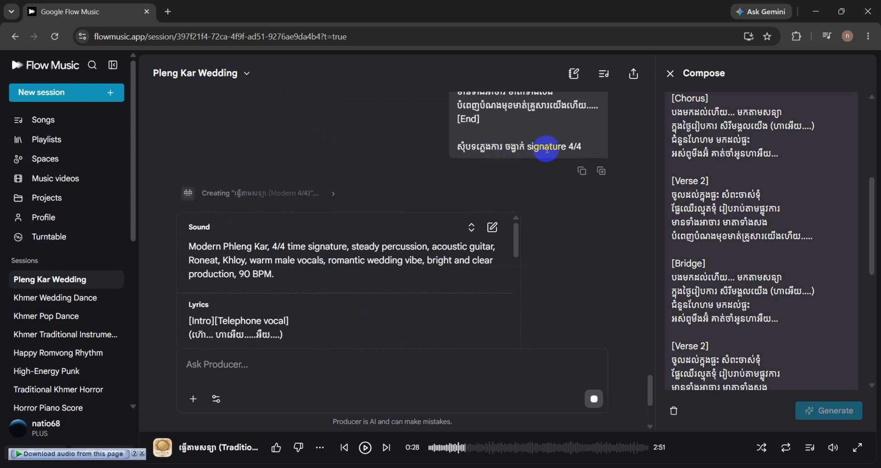
scroll(339, 308, down, 1)
scroll(339, 308, down, 5)
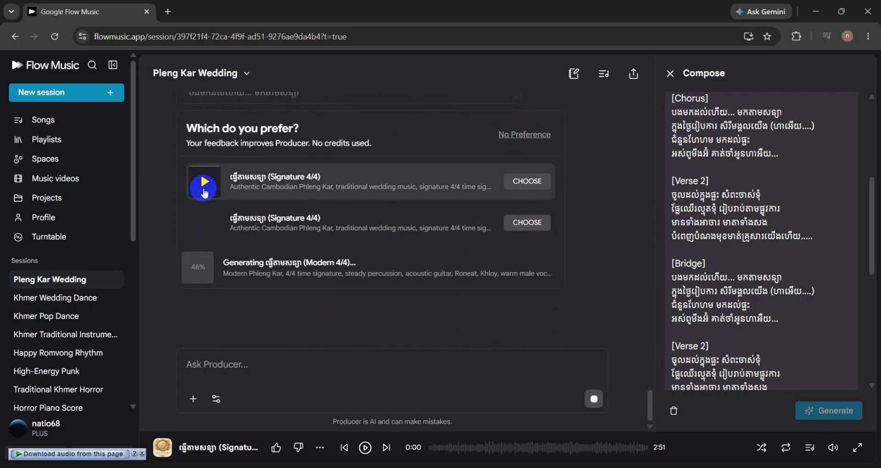
Step: Play both "ធ្វើតាមសន្យា (Signature 4/4)" candidates, choose the second as preferred, and keep both songs while looking over the Compose lyrics
click(204, 188)
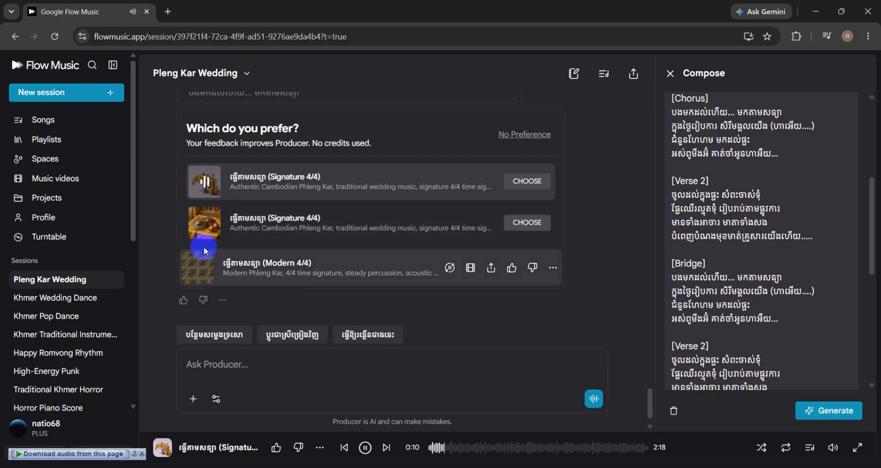
click(204, 224)
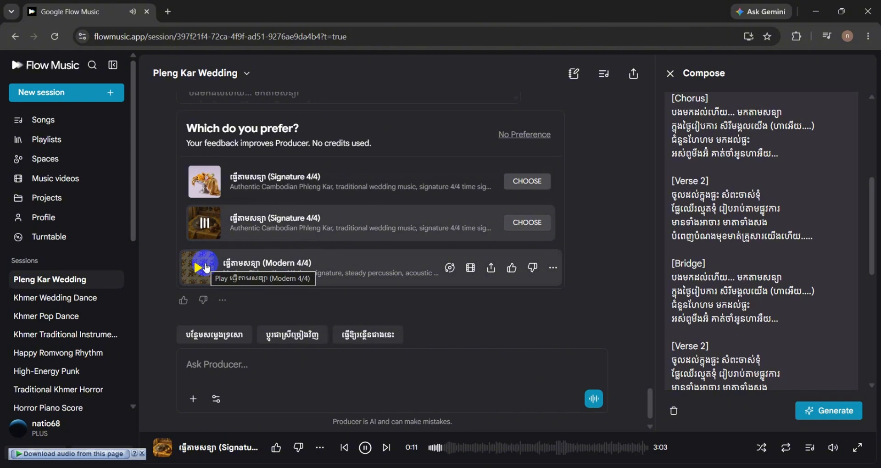
click(523, 223)
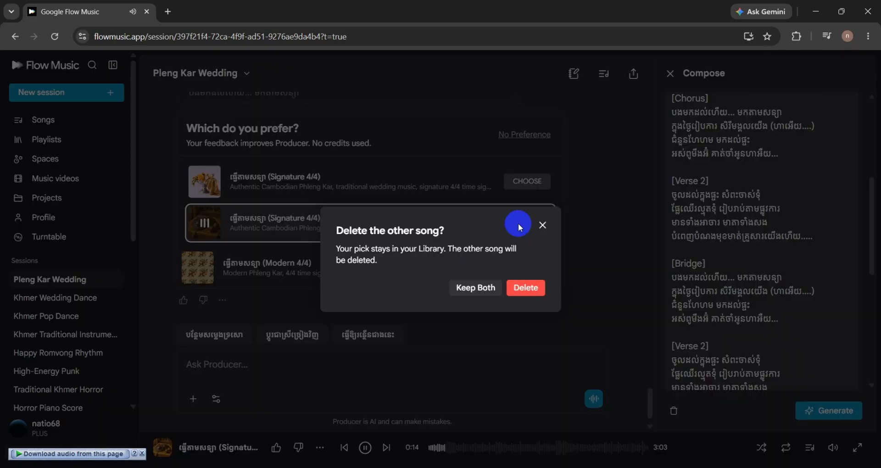
click(467, 289)
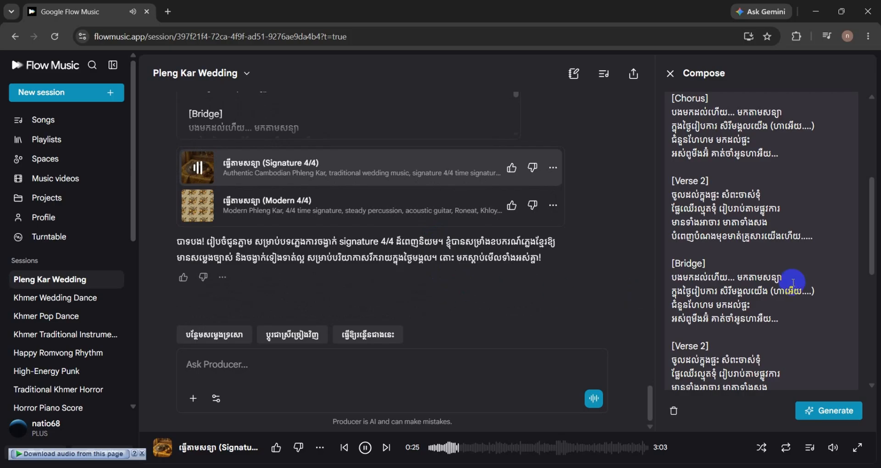
scroll(760, 239, up, 1)
scroll(760, 239, up, 3)
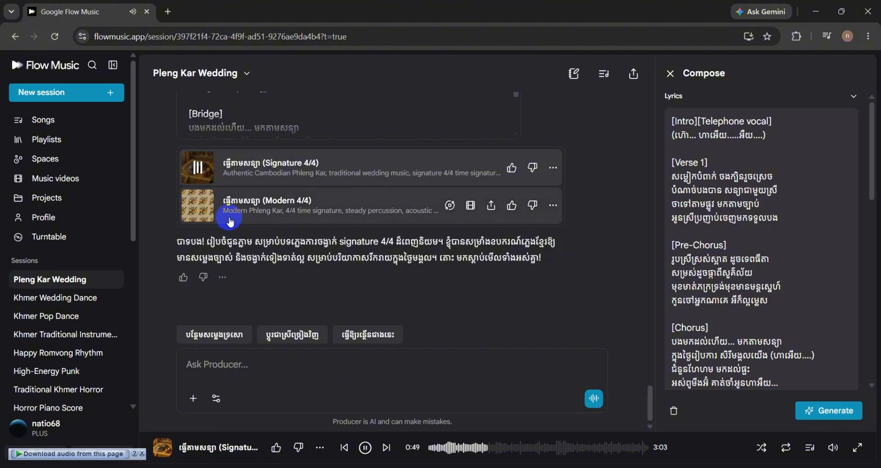
Step: Play and like "ធ្វើតាមសន្យា (Modern 4/4)", and submit the suggested request "បន្ថែមសម្លេងទ្រសោ" to Producer
click(197, 210)
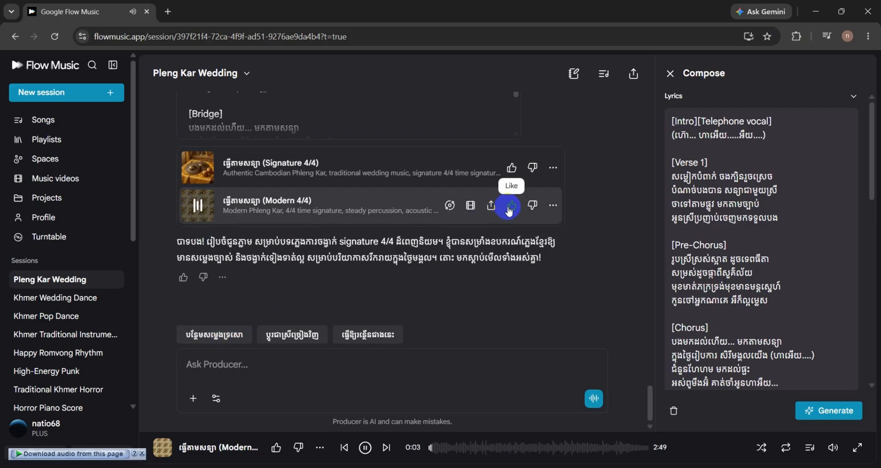
click(512, 205)
click(215, 335)
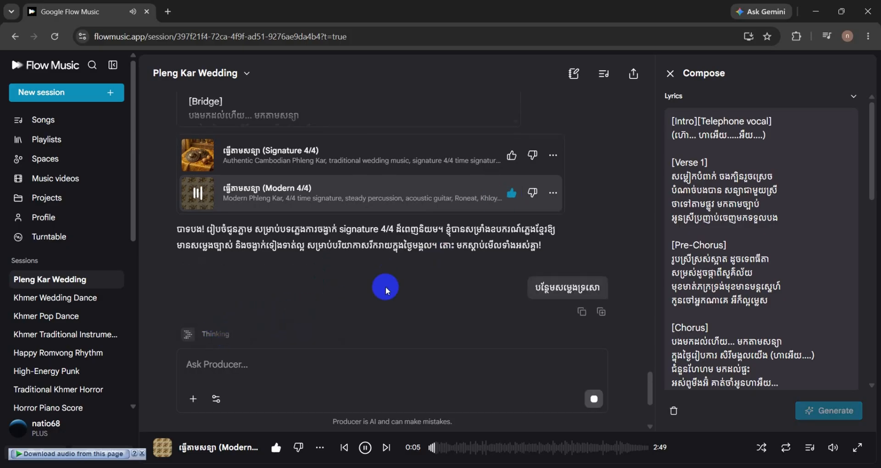
scroll(442, 228, up, 2)
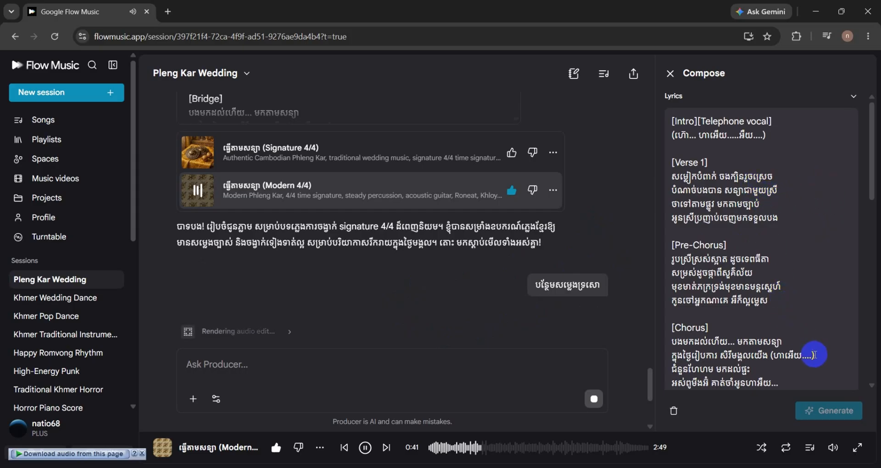
Step: Close the gap in Verse 1's second line, change the Pre-Chorus ending to "សួគាល័យ", and adjust the spacing in its last two lines
click(725, 189)
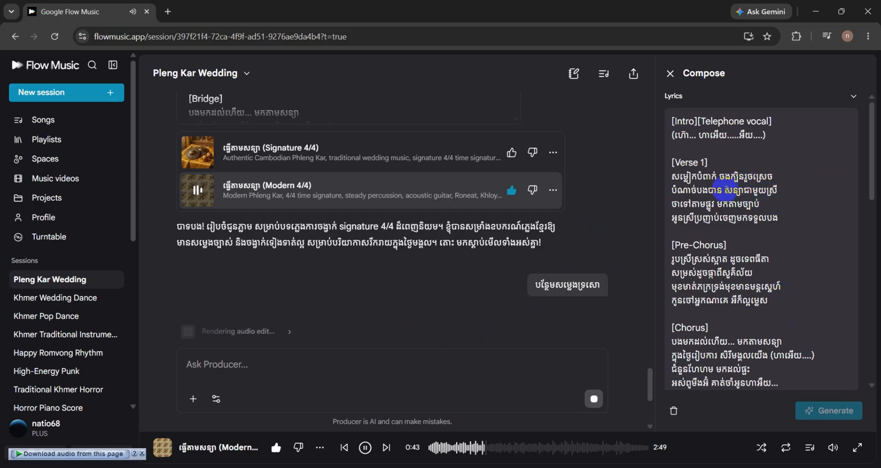
key(BackSpace)
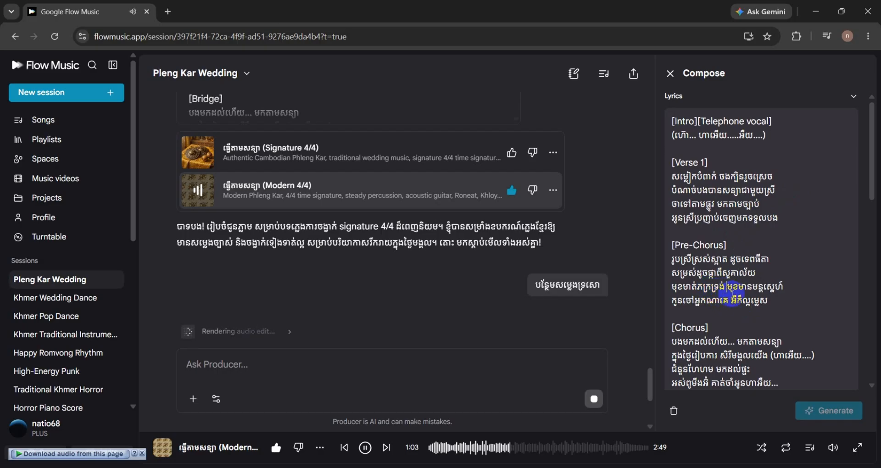
click(731, 301)
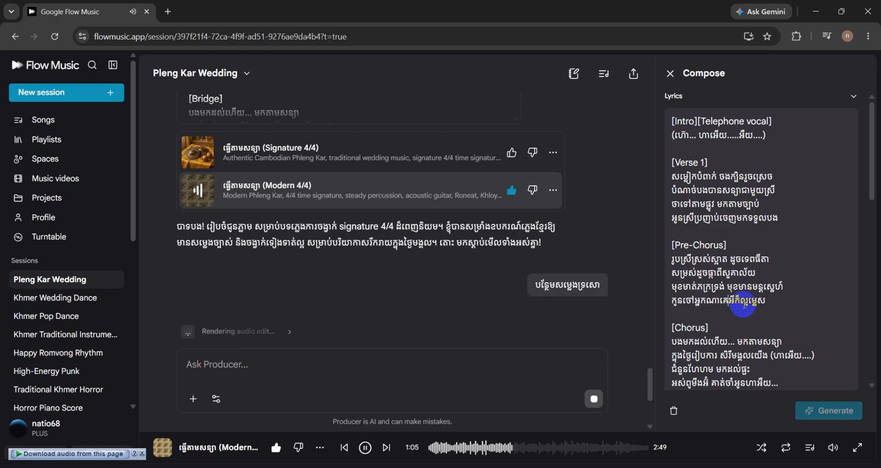
key(BackSpace)
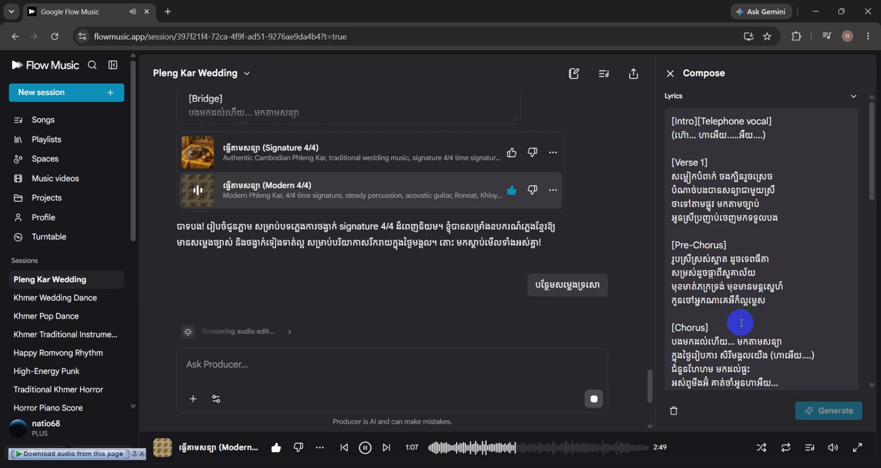
Step: Remove the mid-line spaces from the second and last lines of the Chorus and the second line of the first Verse 2
scroll(734, 303, down, 2)
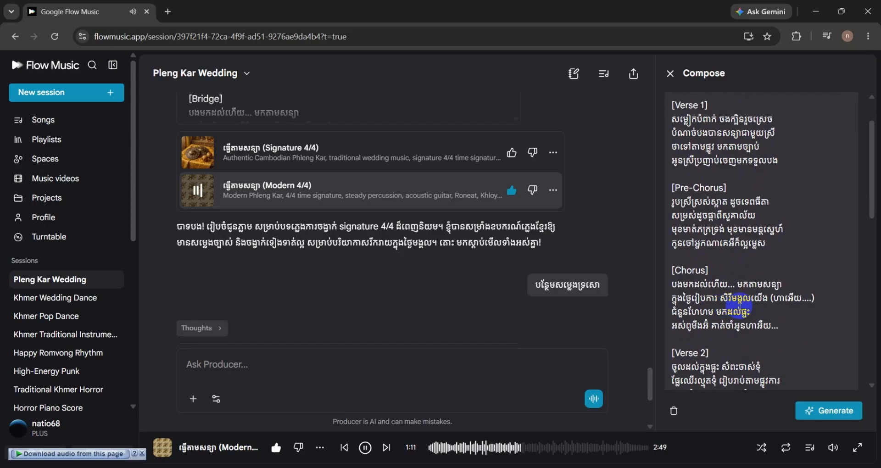
click(720, 300)
key(BackSpace)
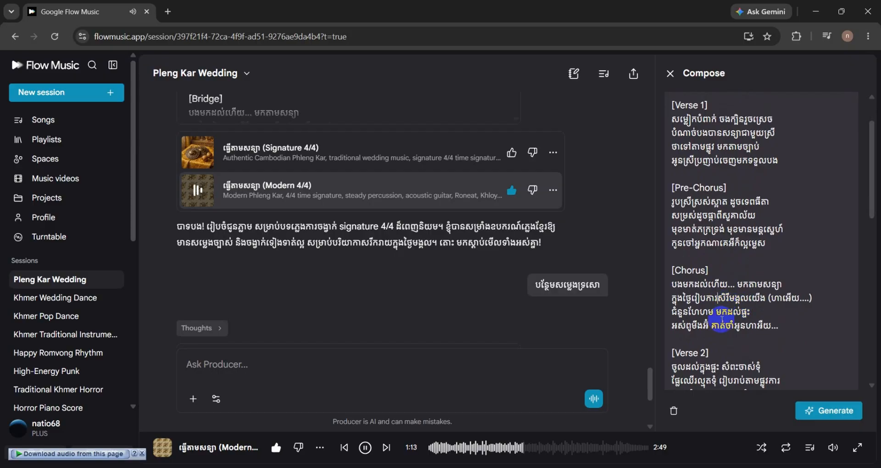
click(710, 325)
key(BackSpace)
scroll(713, 325, down, 2)
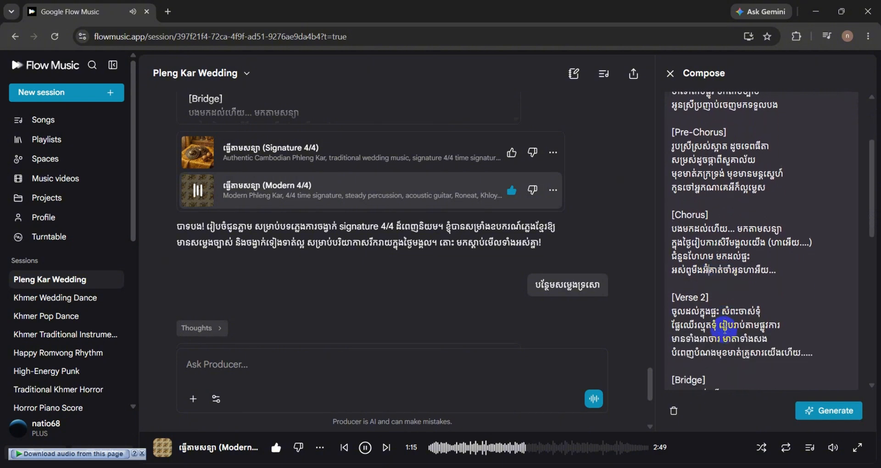
click(721, 324)
key(BackSpace)
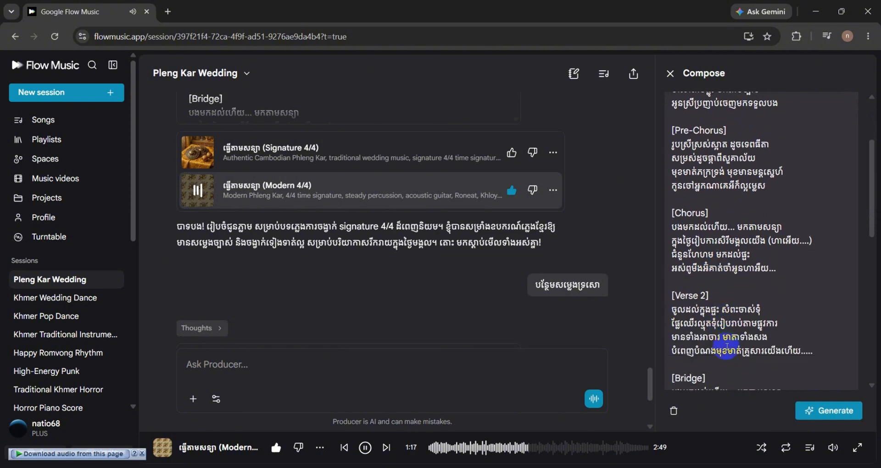
Step: Remove the mid-line spaces from the Bridge's second and last lines and from the second line of the closing Verse 2
scroll(748, 345, down, 4)
click(718, 291)
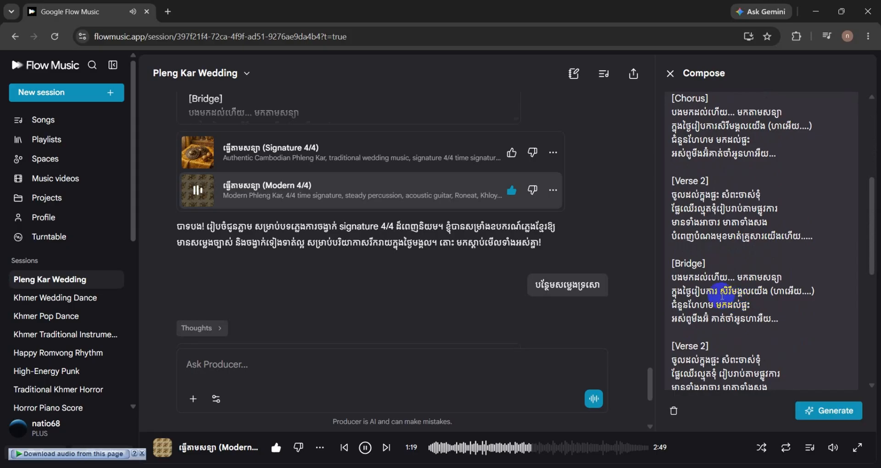
key(BackSpace)
click(715, 319)
key(BackSpace)
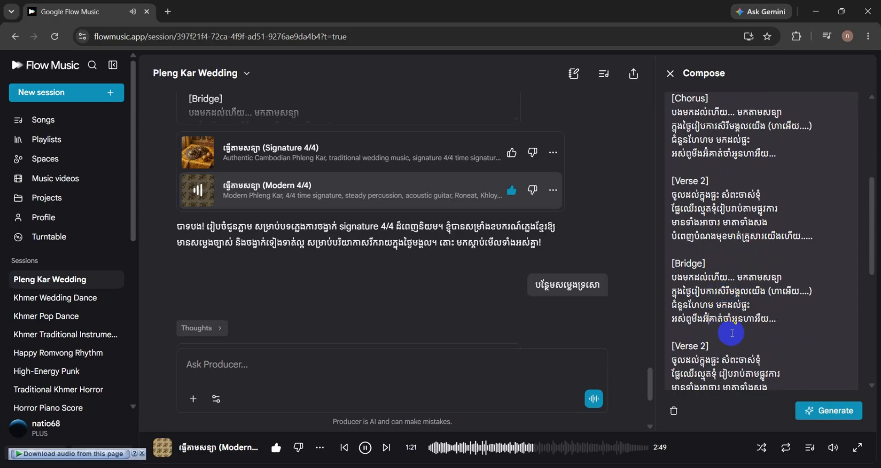
scroll(730, 329, down, 2)
key(BackSpace)
scroll(729, 322, down, 4)
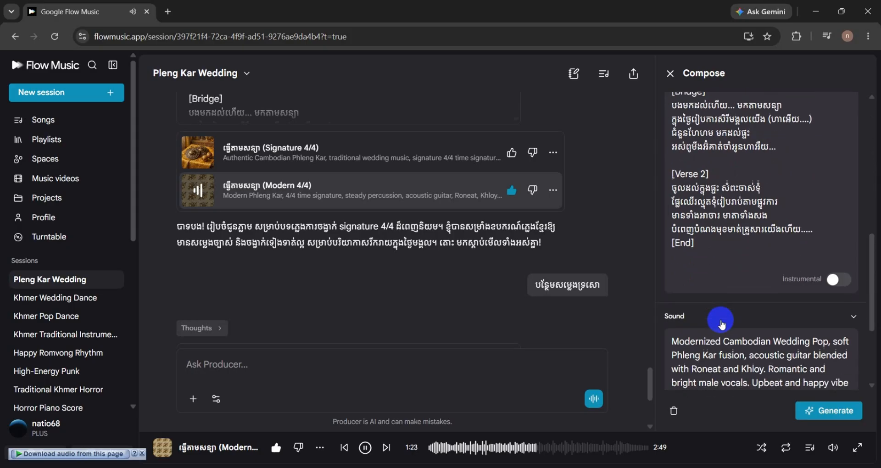
Step: Generate a song from the edited Compose lyrics and start playing the "Phleng Kar with Tro Sau" cover
click(723, 216)
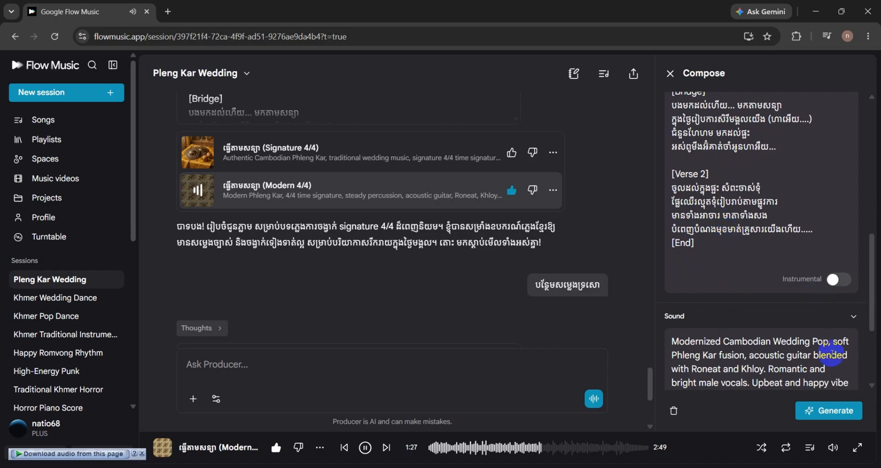
click(827, 412)
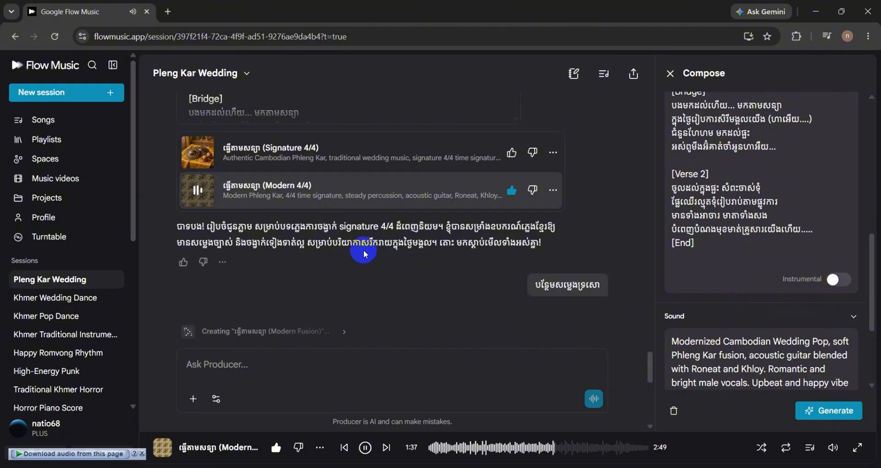
click(207, 150)
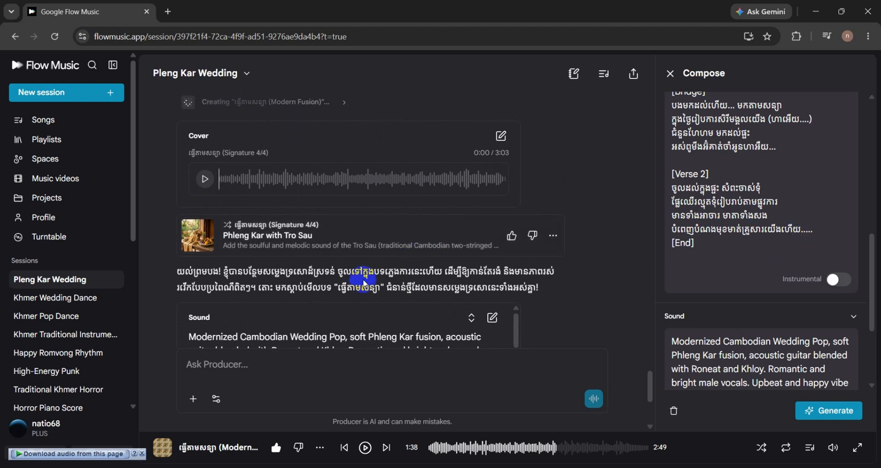
click(199, 242)
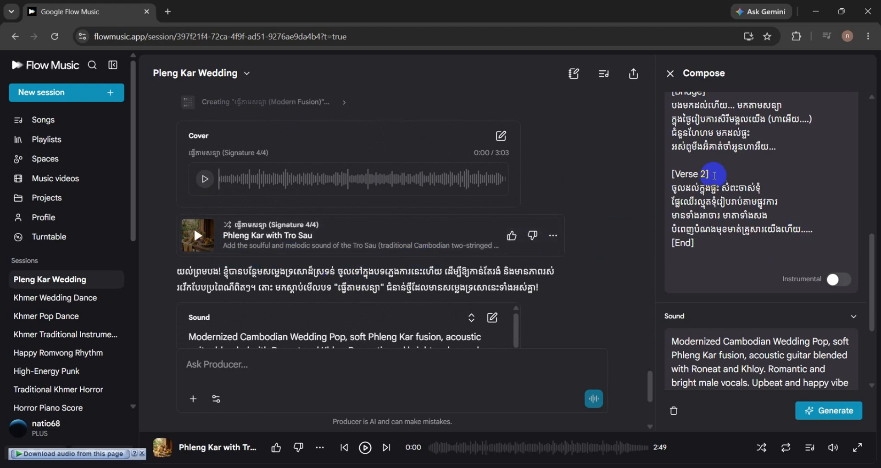
Step: Copy the complete edited lyrics from Compose into the Producer prompt and send them
scroll(787, 196, up, 3)
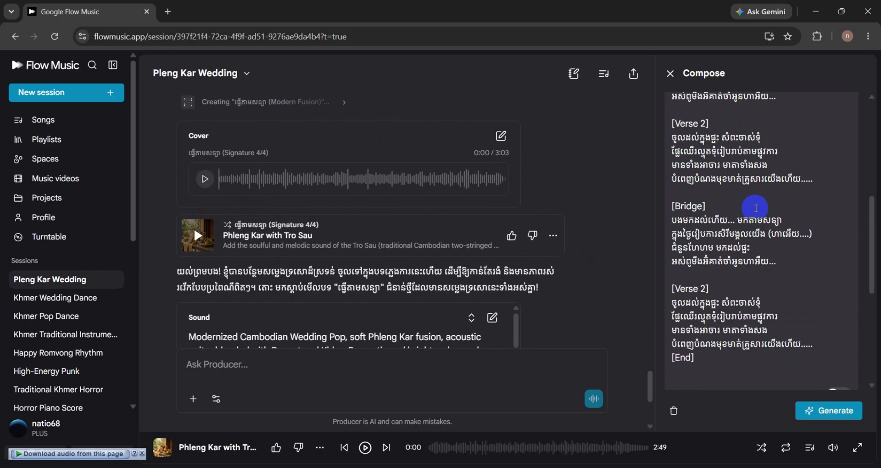
key(ctrl+a)
key(ctrl+c)
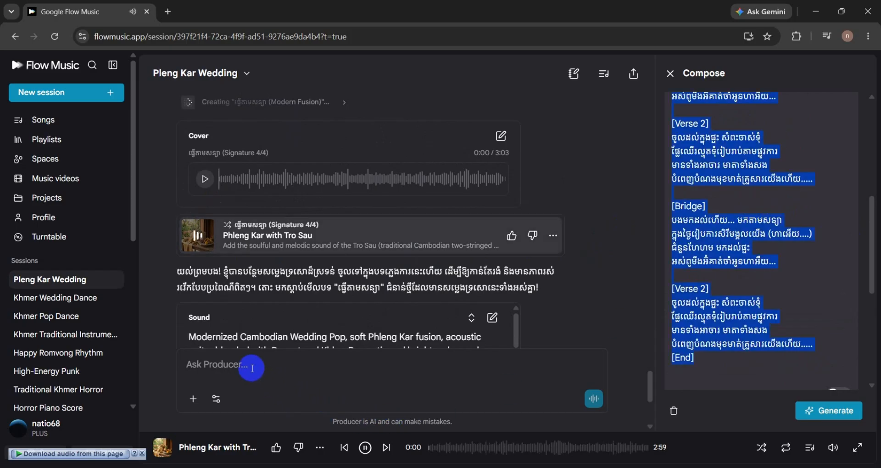
click(252, 365)
key(ctrl+v)
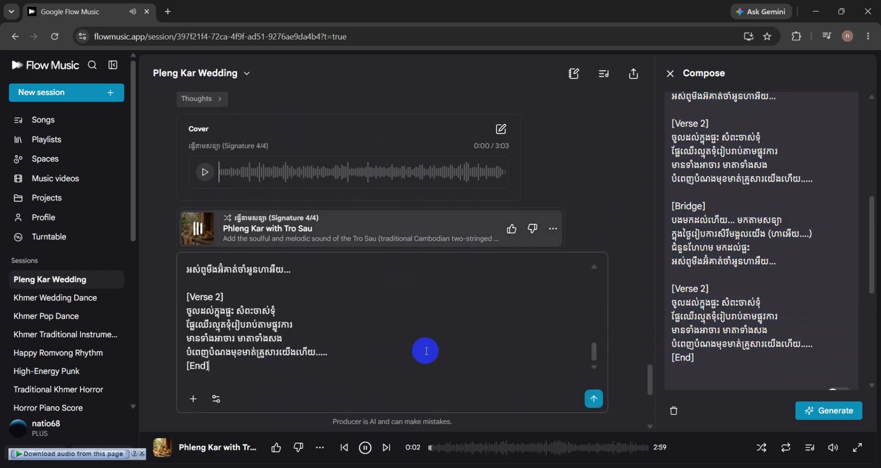
click(593, 399)
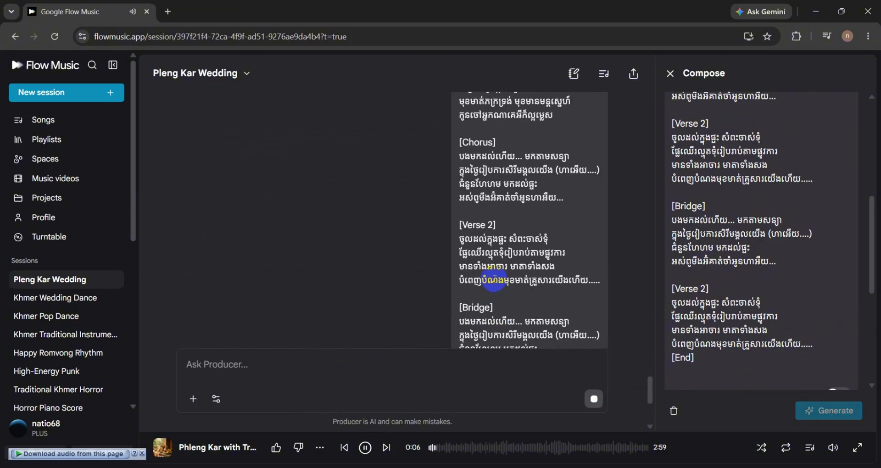
Step: Find the "Phleng Kar with Tro Sau" cover in the session and like it
scroll(508, 257, up, 10)
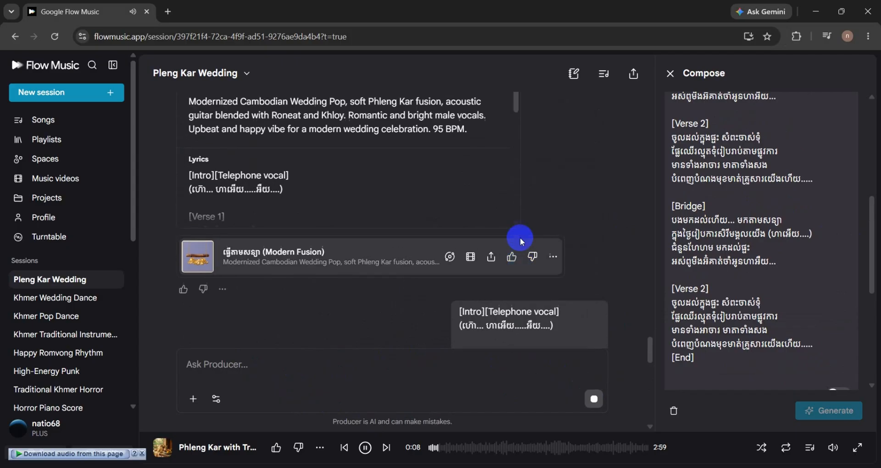
scroll(520, 238, up, 4)
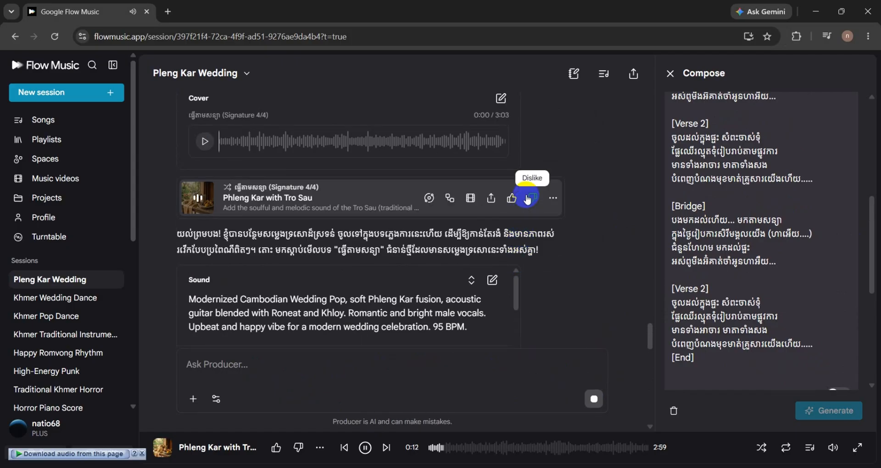
click(511, 198)
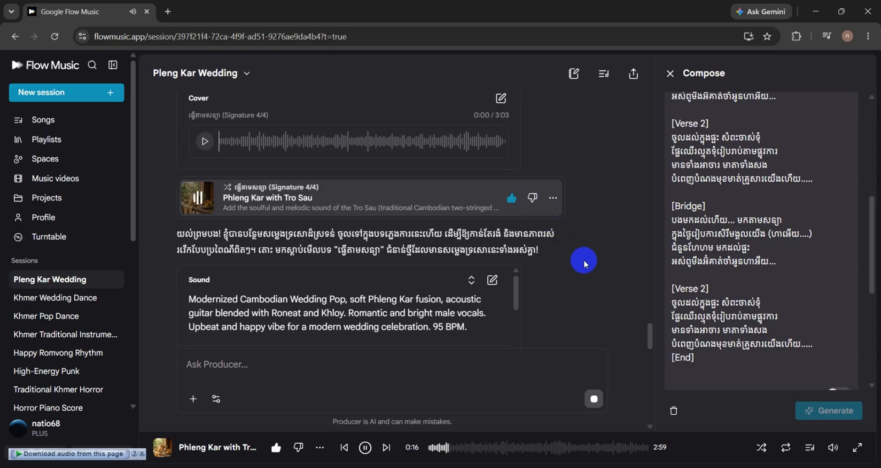
Step: Look over the Tro Sau cover, the Modern Fusion version and the newly generated sound description while the cover plays
scroll(584, 259, down, 3)
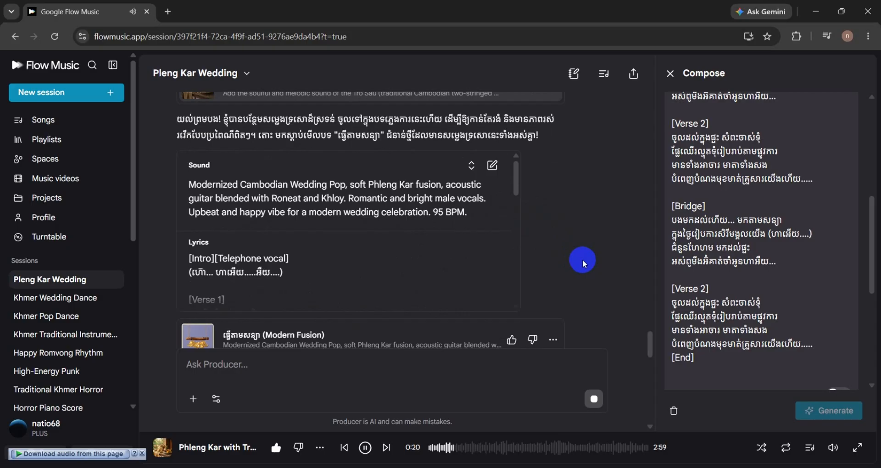
scroll(581, 258, up, 3)
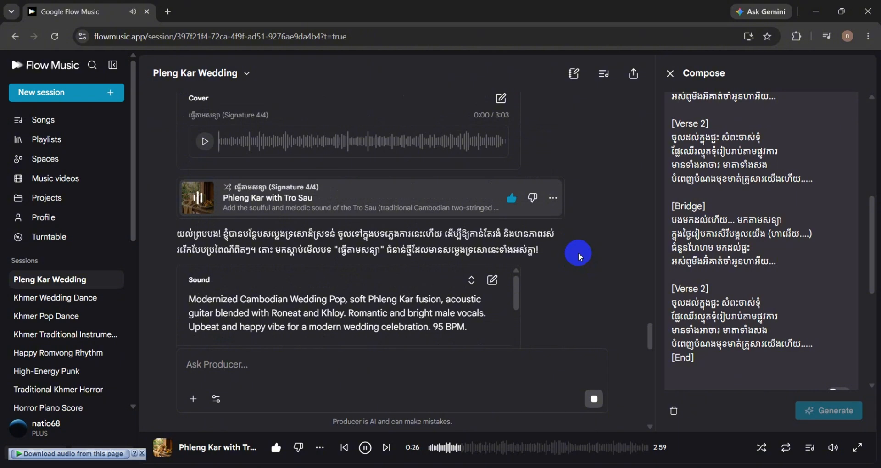
scroll(579, 253, down, 4)
scroll(579, 252, up, 3)
scroll(578, 253, up, 3)
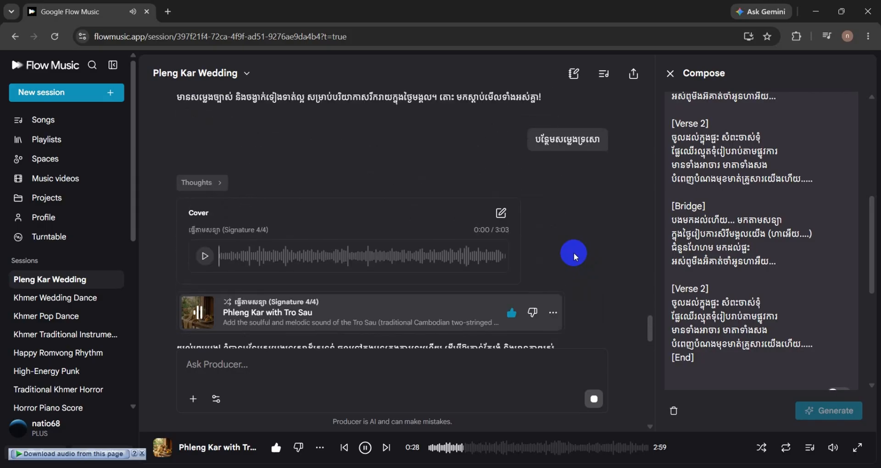
scroll(433, 255, down, 5)
scroll(433, 259, down, 10)
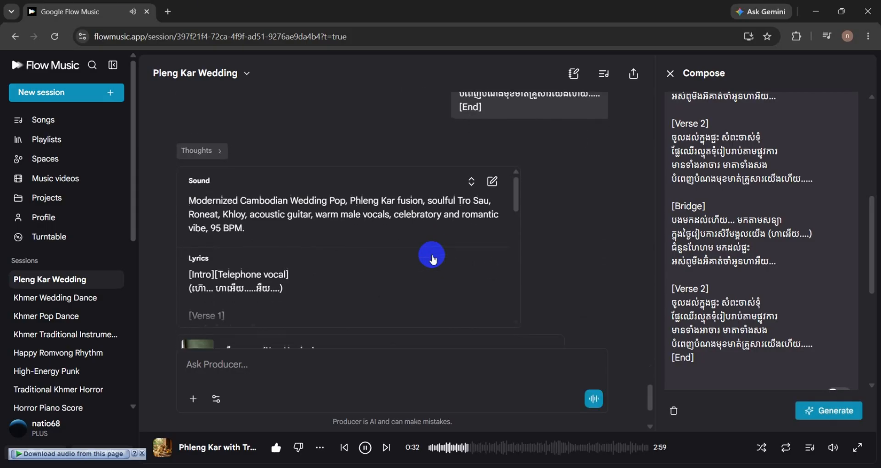
Step: Play "ធ្វើតាមសន្យា (New Version)" and open its details to follow the lyrics
mouse_move(199, 195)
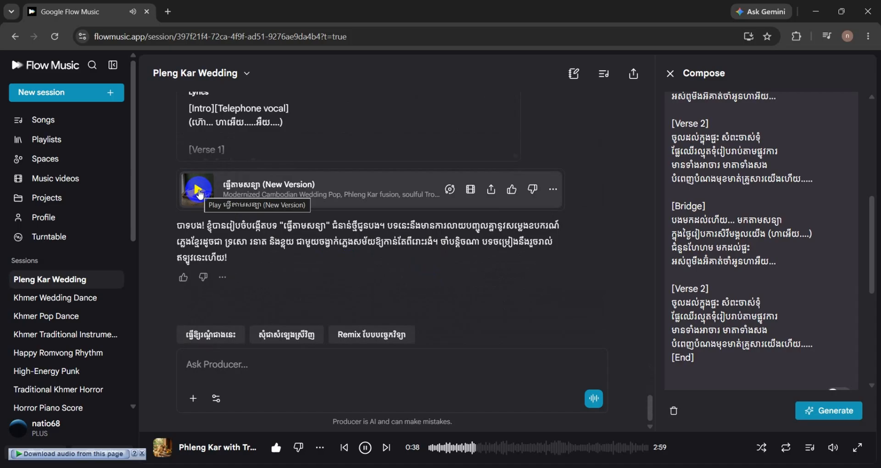
click(198, 191)
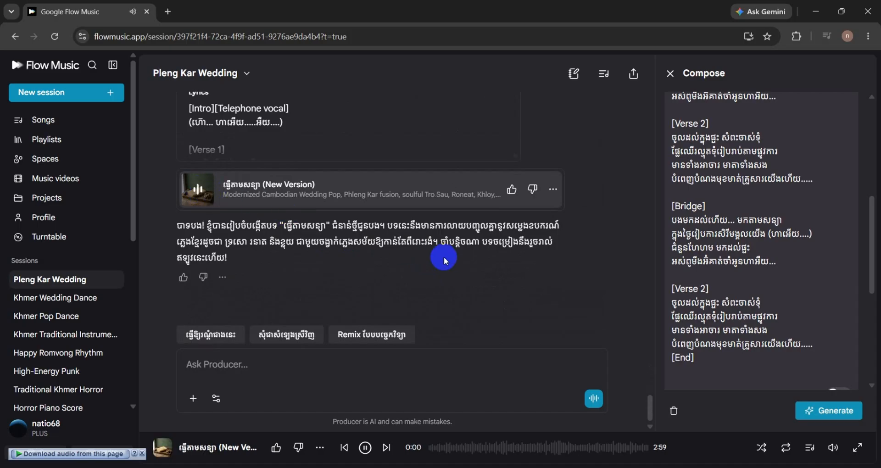
mouse_move(440, 198)
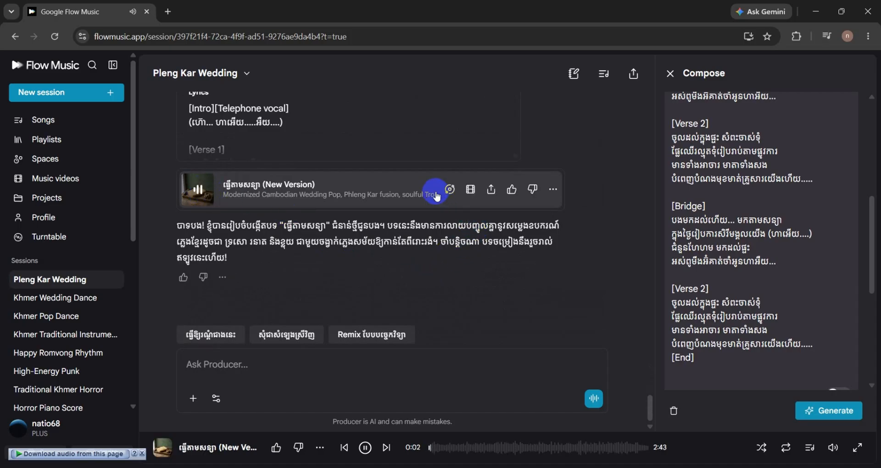
click(416, 192)
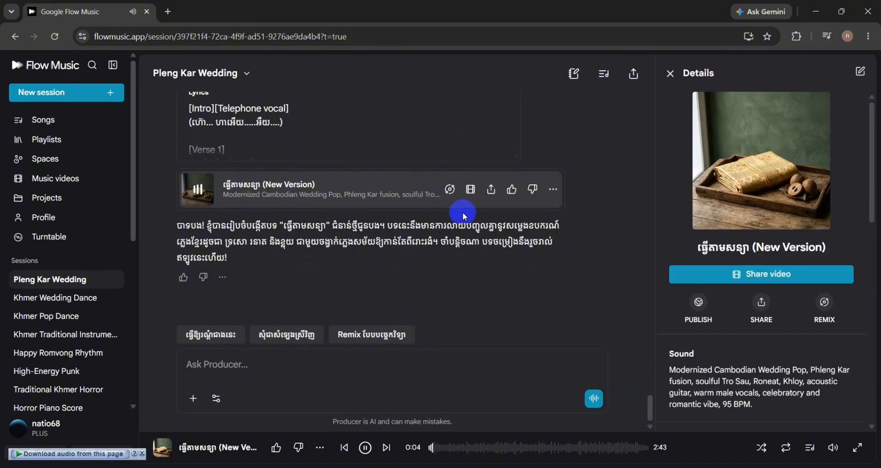
scroll(798, 317, down, 5)
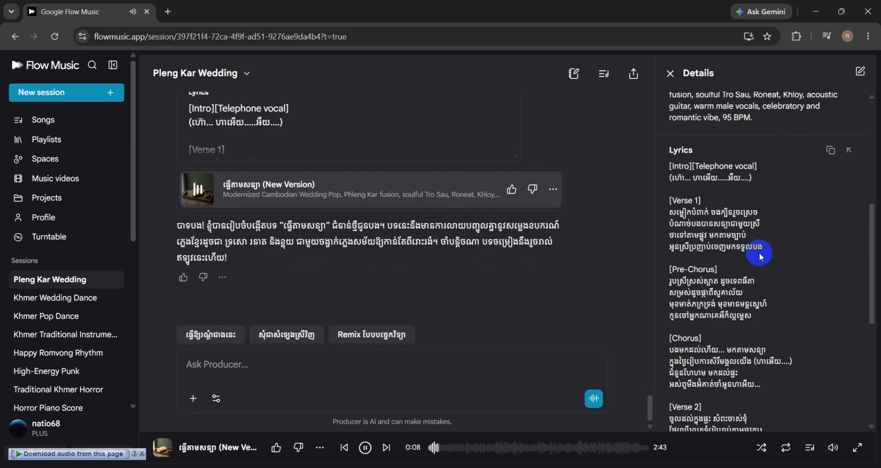
scroll(764, 276, down, 1)
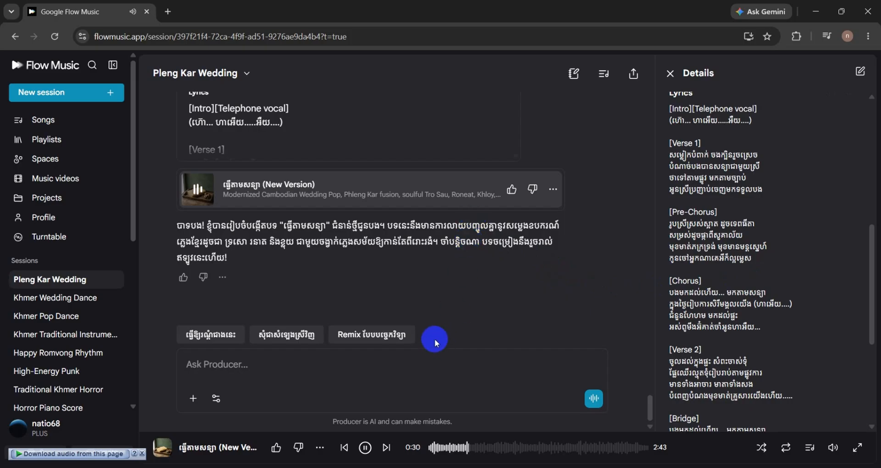
Step: Send the Producer the suggested request "ធ្វើឱ្យរណ្តំជាងនេះ" for "ធ្វើតាមសន្យា (New Version)"
click(212, 335)
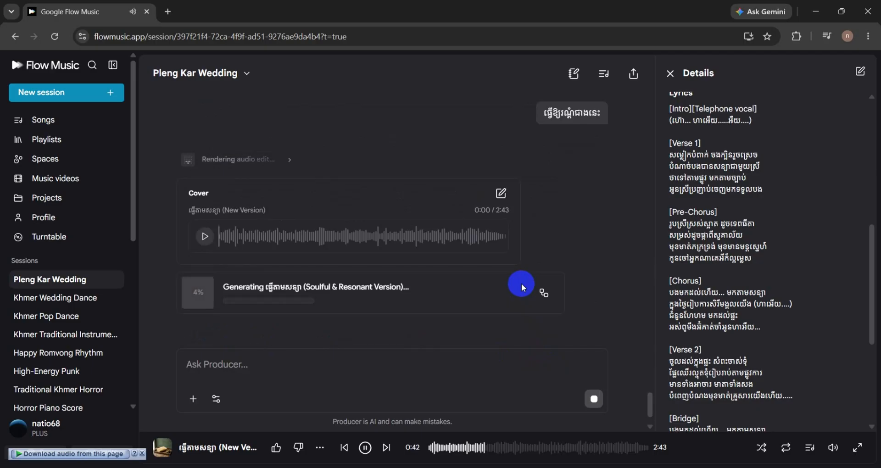
scroll(559, 238, up, 3)
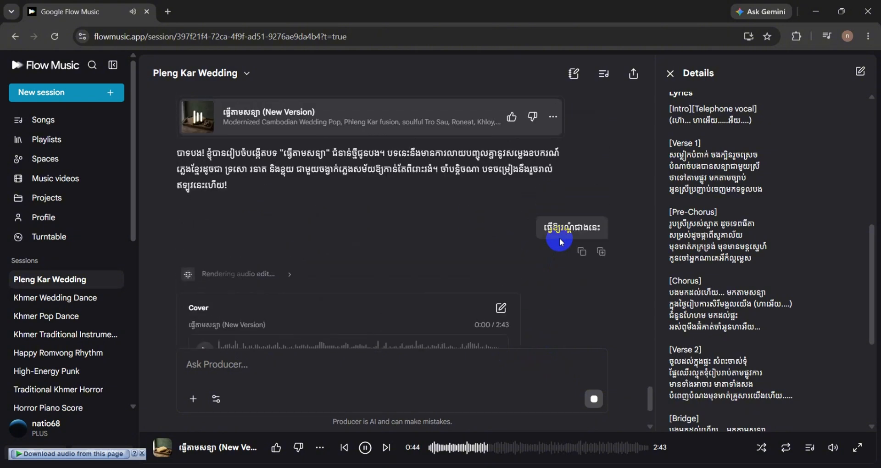
scroll(561, 242, down, 3)
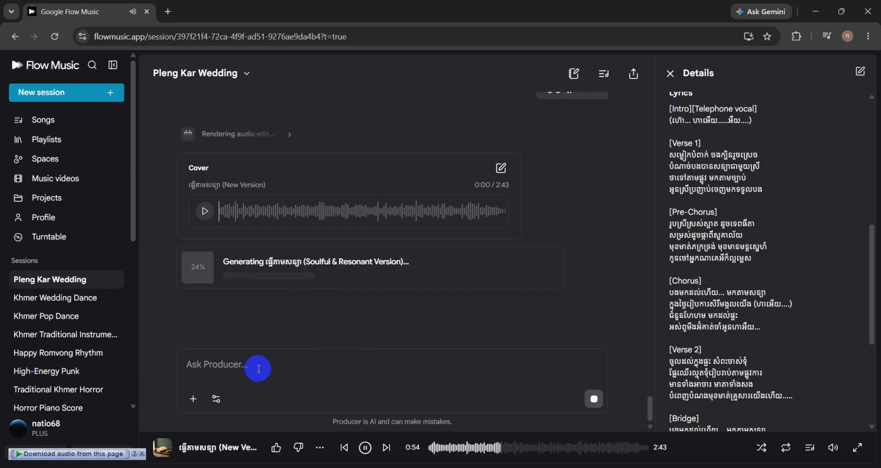
Step: Pause the New Version, then sample "ធ្វើតាមសន្យា (Modern Fusion)" and the "Phleng Kar with Tro Sau" cover
click(365, 448)
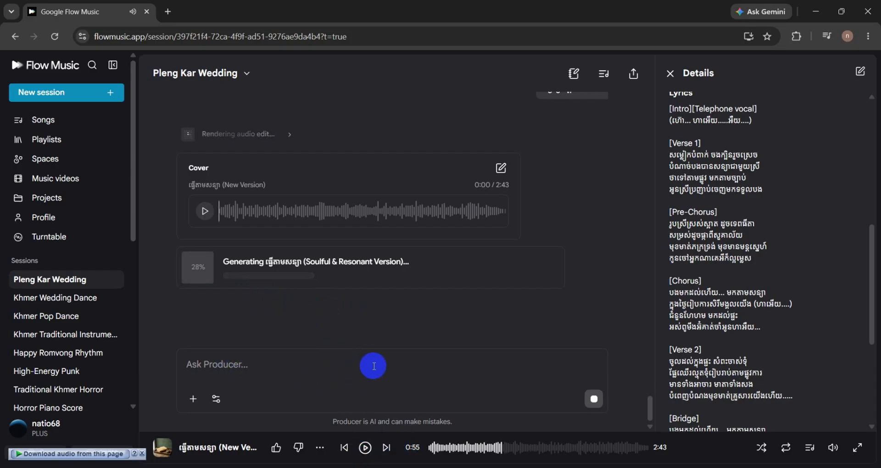
scroll(477, 318, up, 10)
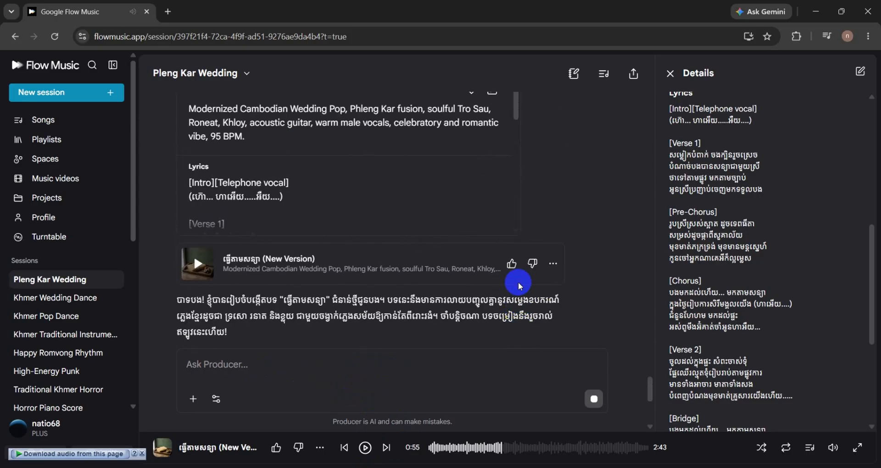
scroll(519, 285, up, 10)
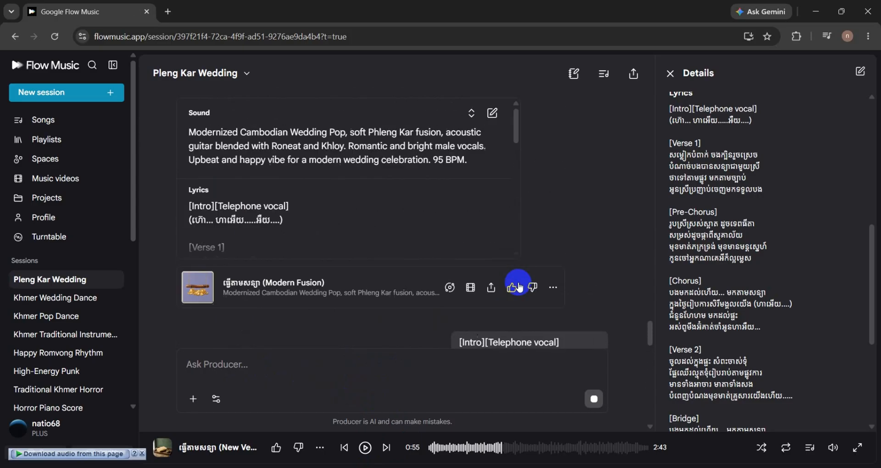
click(209, 299)
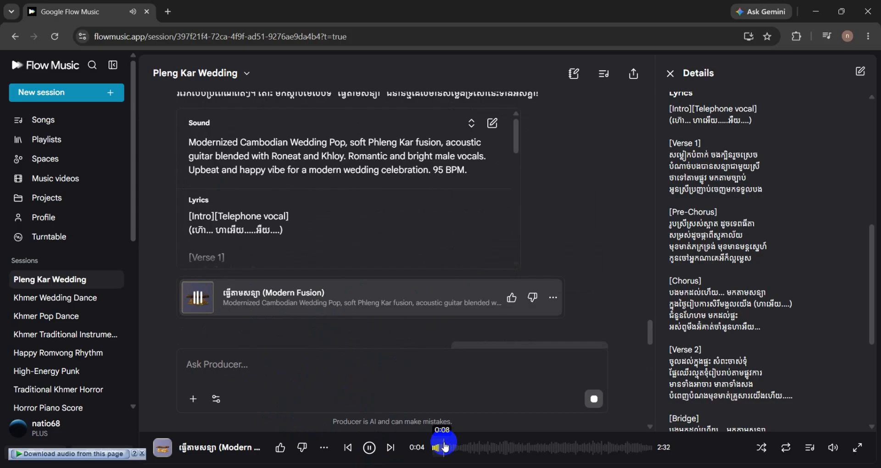
mouse_move(480, 312)
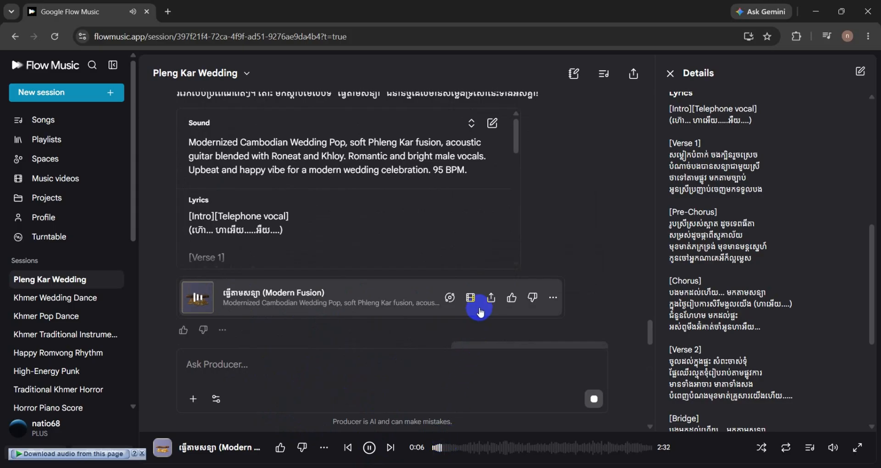
scroll(480, 312, up, 5)
click(195, 270)
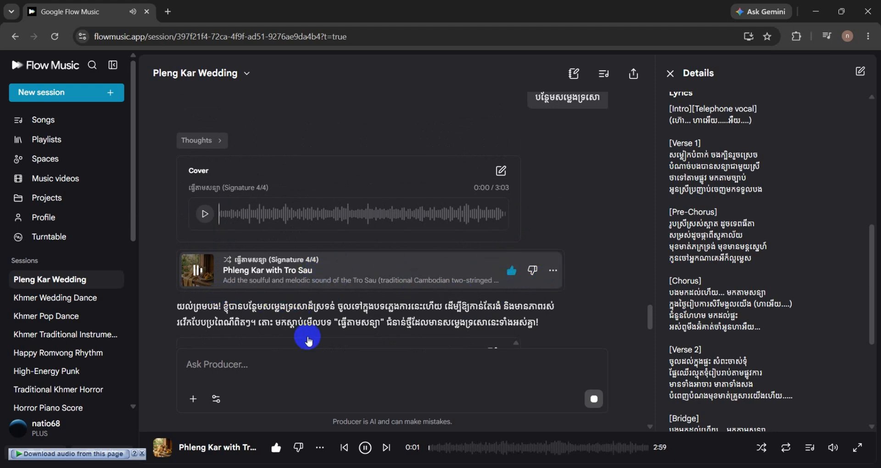
Step: Play and like the newly generated cover "ធ្វើតាមសន្យា (Soulful & Resonant Version)"
scroll(618, 290, down, 10)
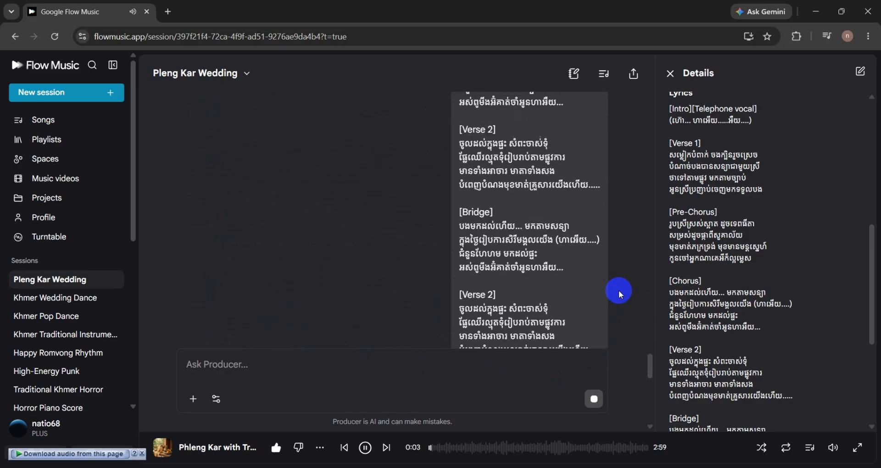
scroll(618, 290, down, 10)
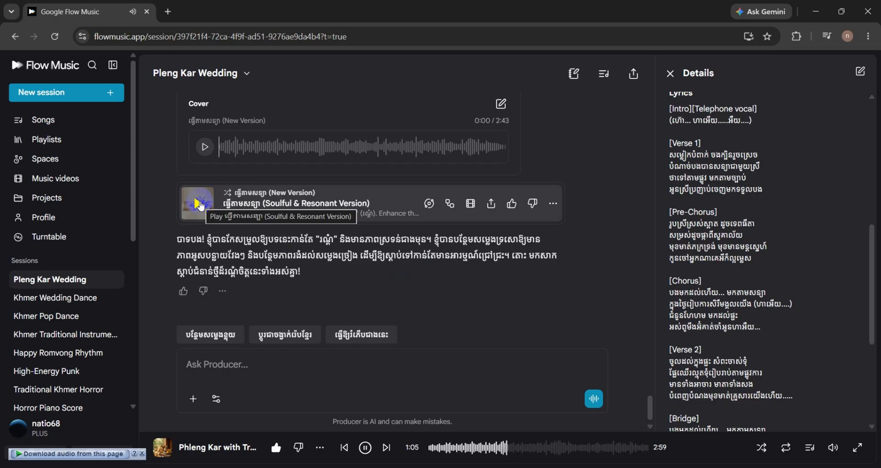
click(199, 205)
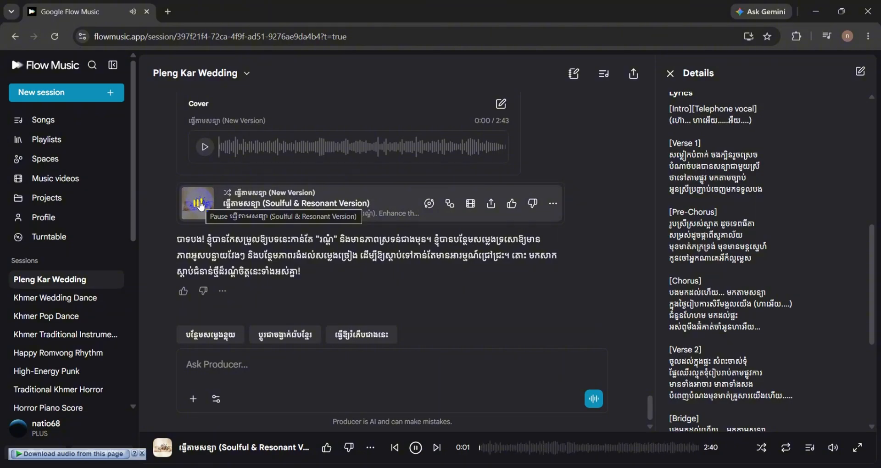
click(511, 204)
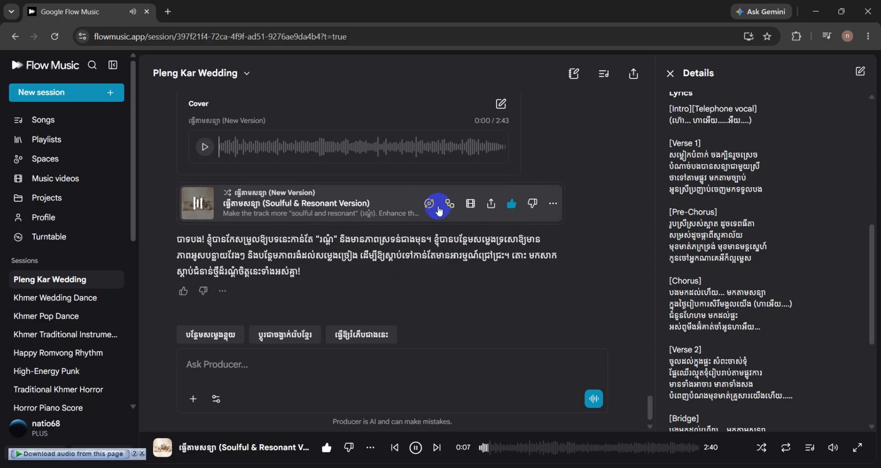
Step: Open the details of the Soulful & Resonant Version and copy its lyrics
click(395, 201)
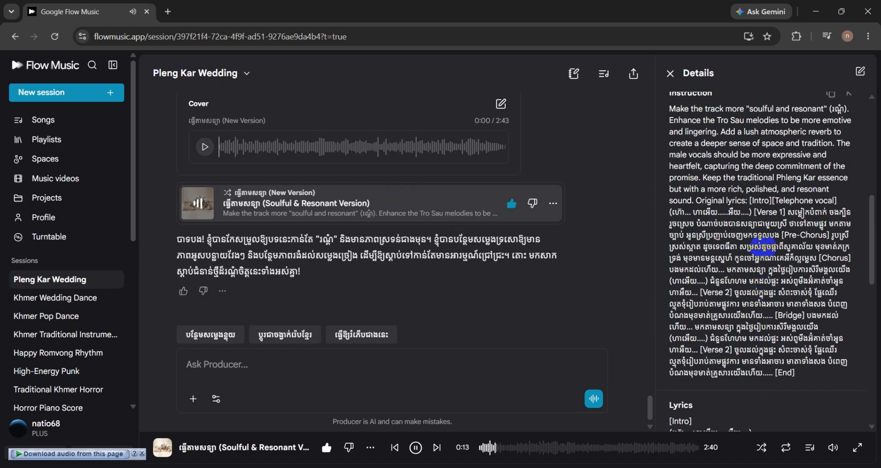
scroll(763, 246, down, 3)
scroll(763, 246, down, 3)
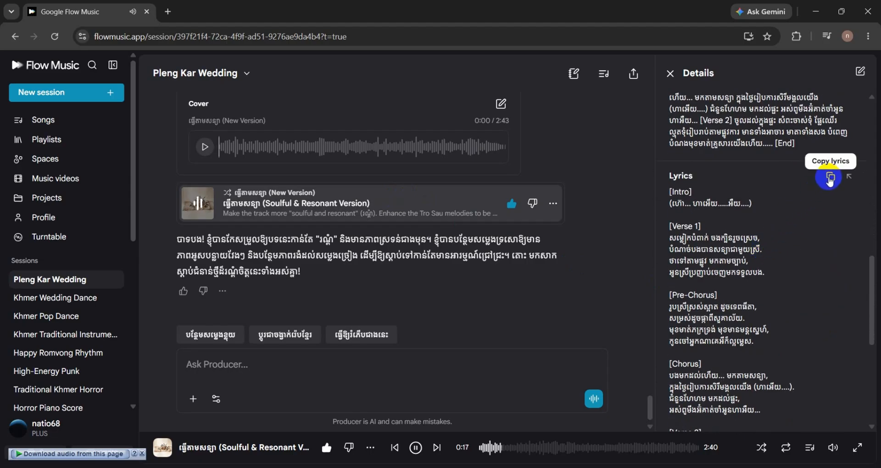
click(830, 177)
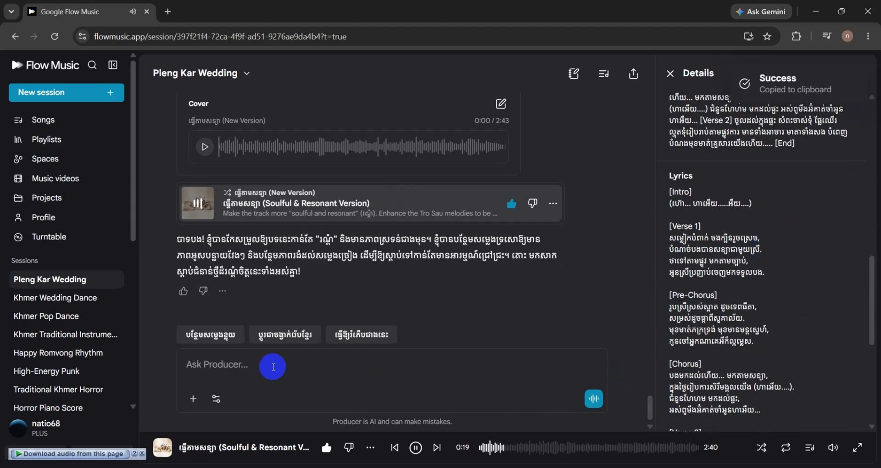
right_click(274, 369)
click(310, 210)
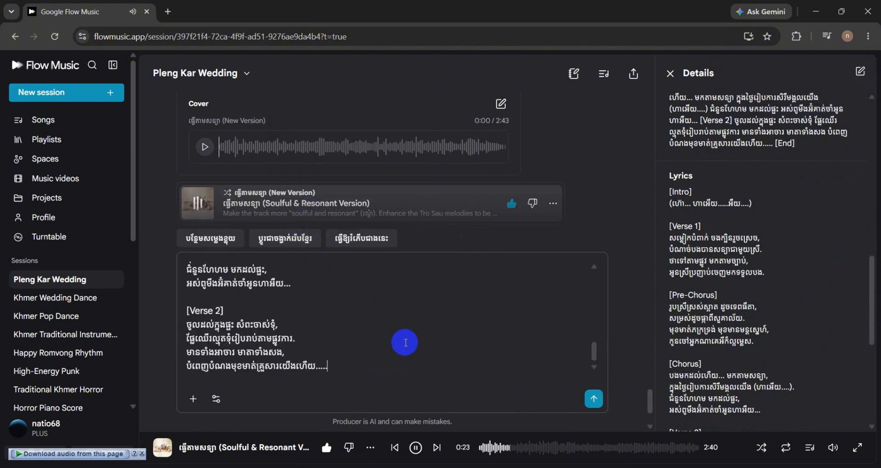
key(shift+Return)
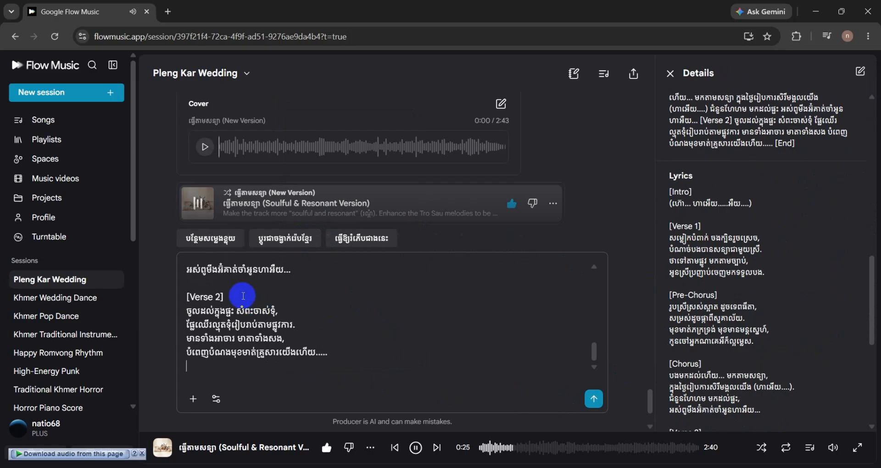
Step: Send the suggested request "បន្ថែមសម្លេងខ្លុយ" and paste the copied lyrics into the Producer prompt
click(204, 237)
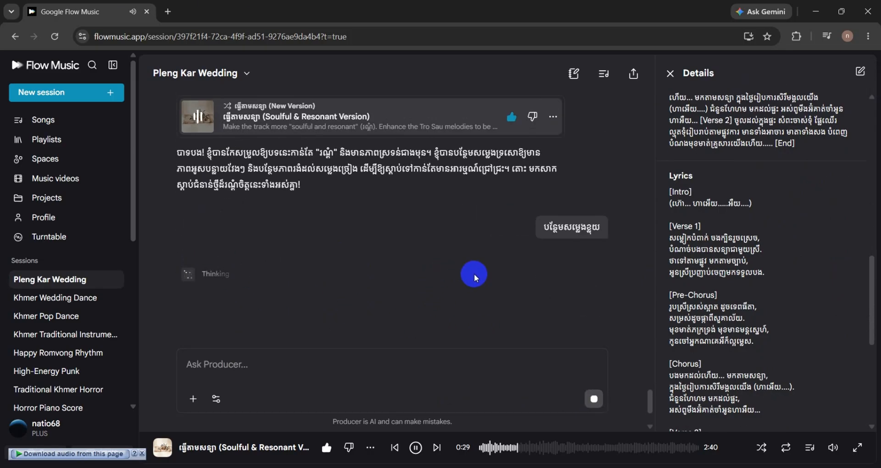
key(ctrl+v)
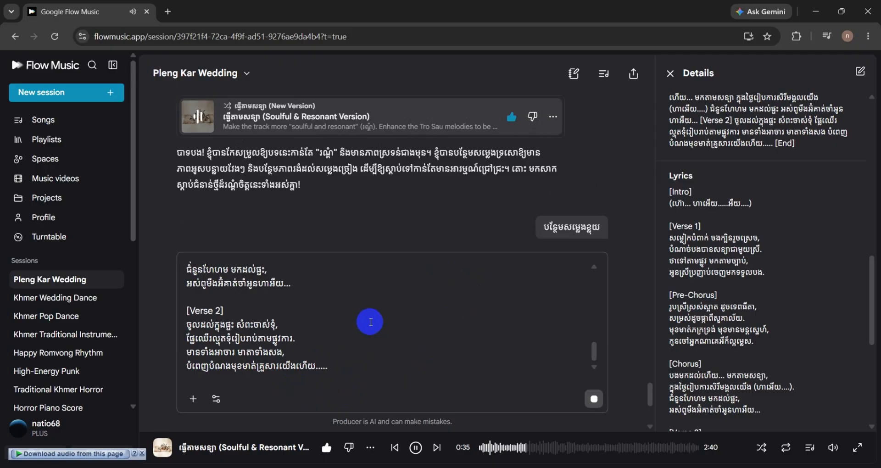
click(592, 397)
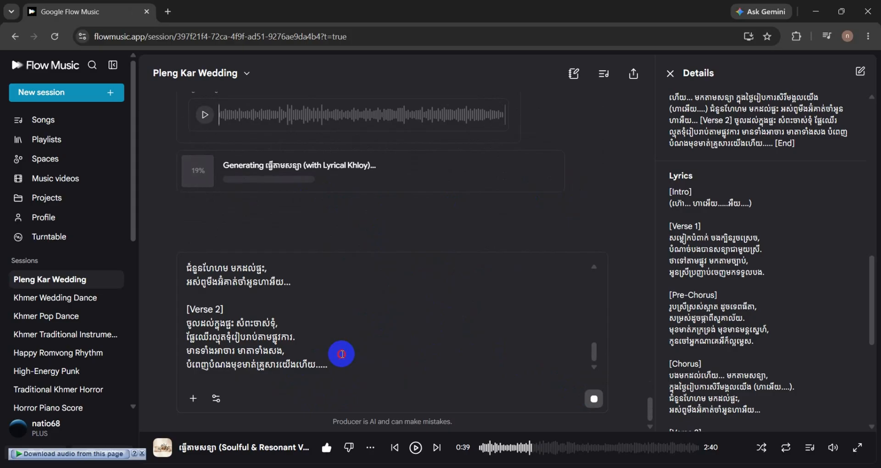
Step: Read through the pasted lyrics in the Producer prompt and check the progress of the Lyrical Khloy cover
scroll(342, 354, up, 5)
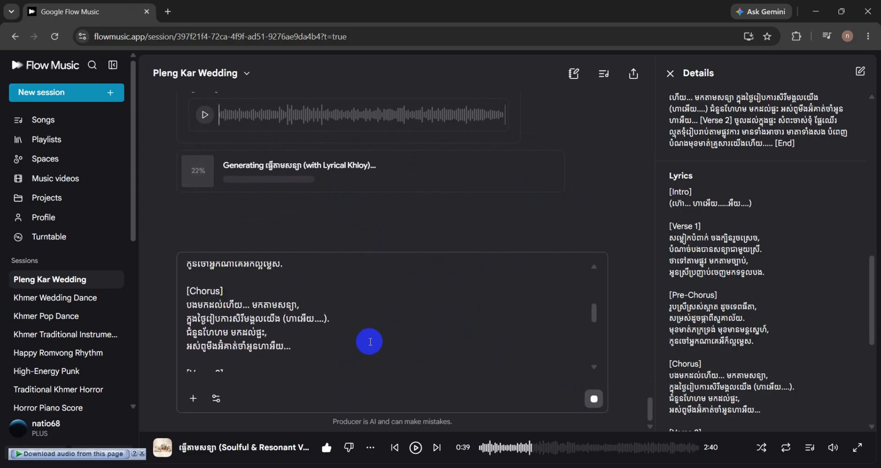
scroll(369, 341, up, 3)
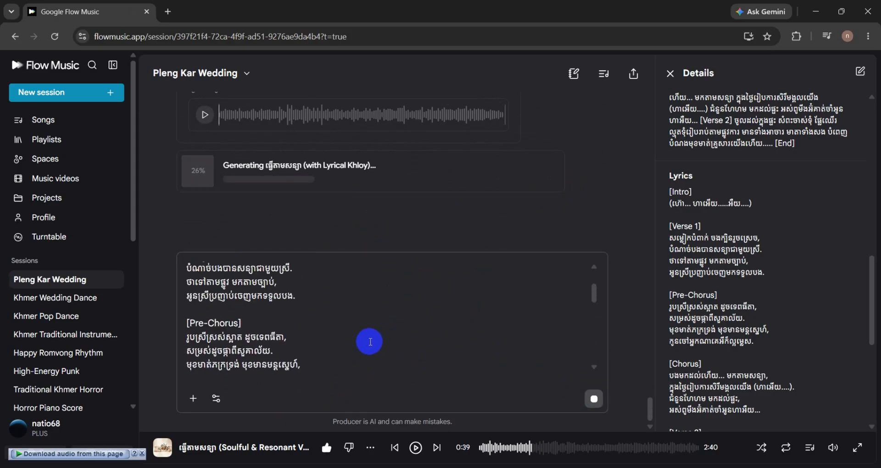
scroll(370, 342, up, 3)
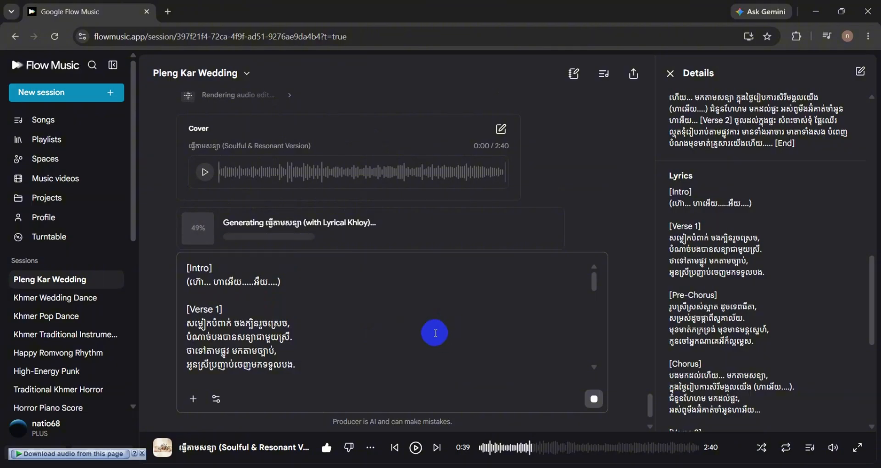
scroll(430, 294, down, 2)
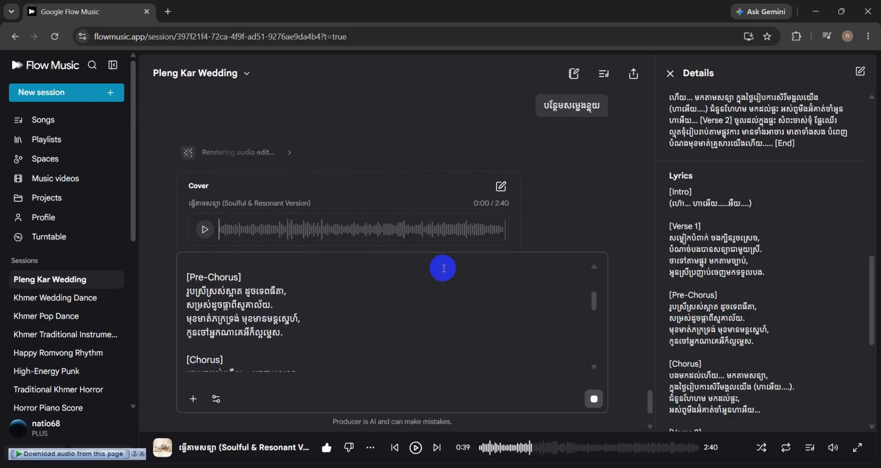
scroll(483, 303, up, 3)
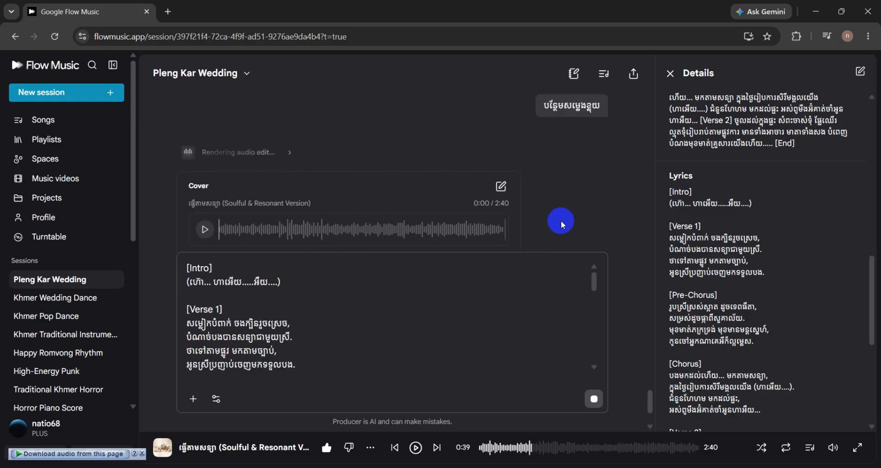
scroll(562, 224, down, 3)
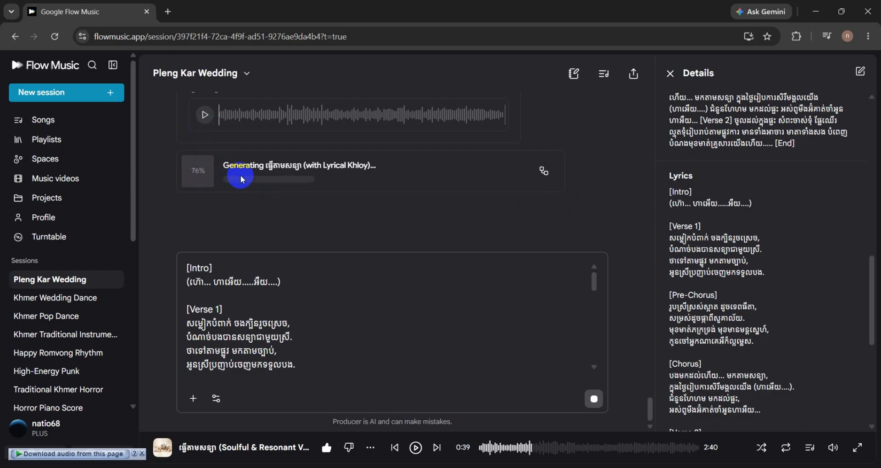
scroll(354, 311, down, 5)
scroll(353, 311, up, 3)
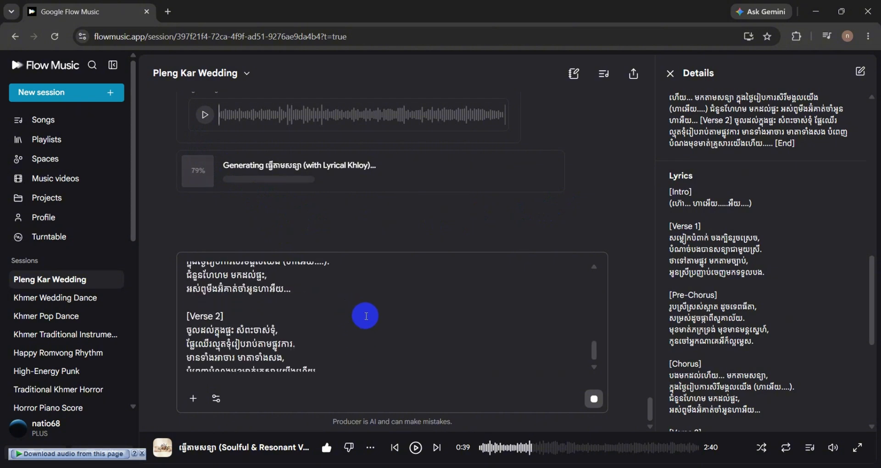
Step: Play "ធ្វើតាមសន្យា (with Lyrical Khloy)" and send the pasted lyrics to the Producer
click(376, 360)
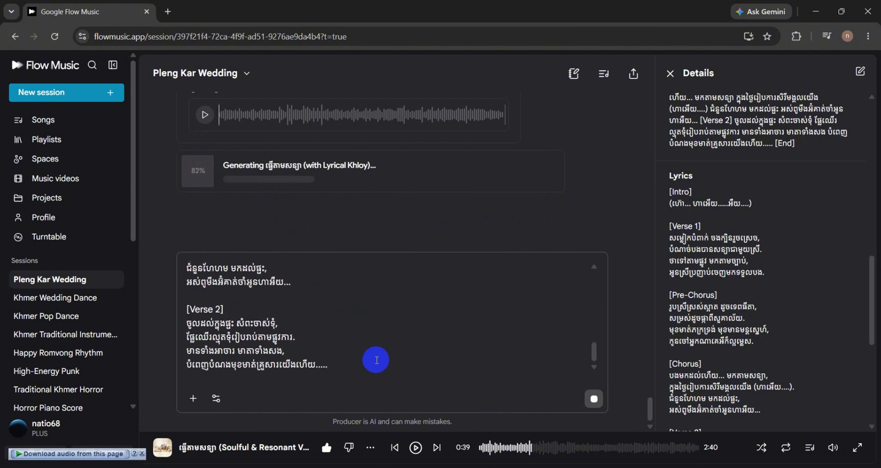
click(216, 399)
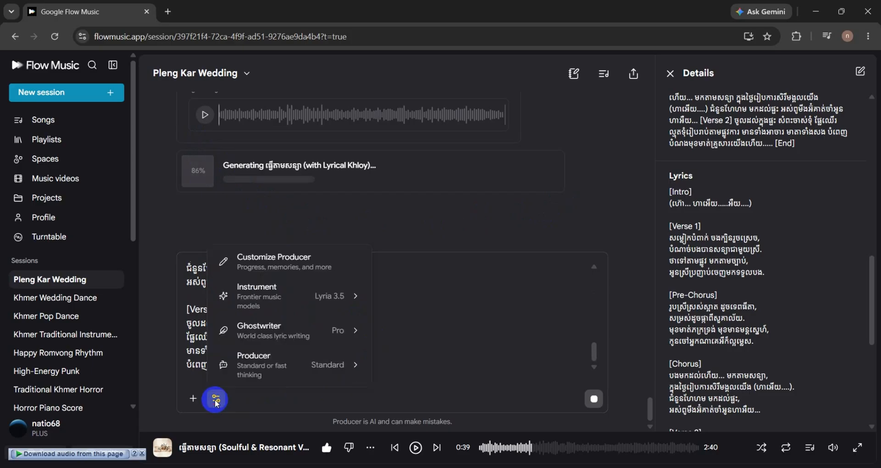
click(441, 321)
click(198, 170)
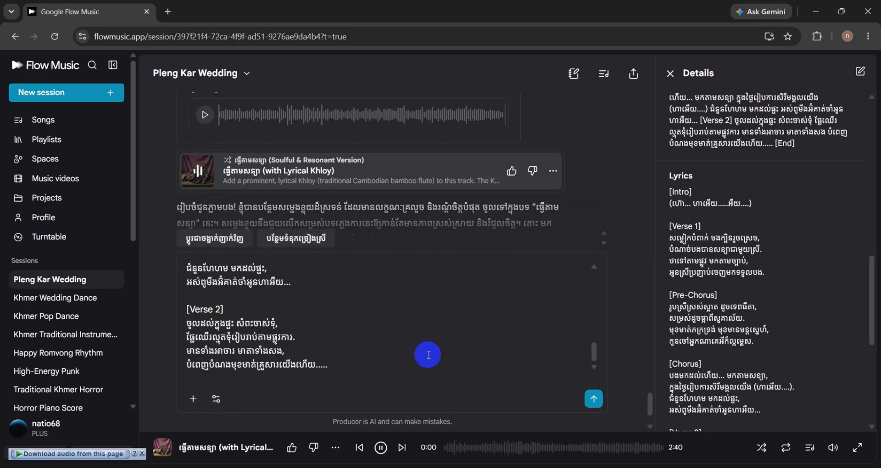
click(593, 399)
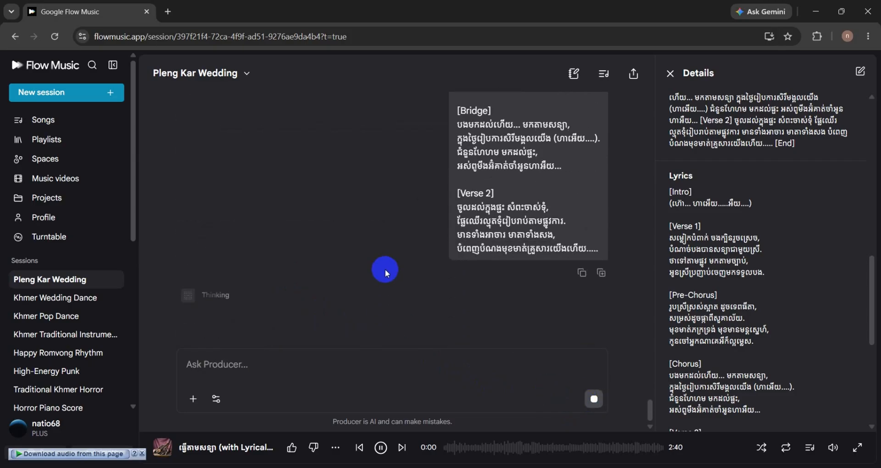
Step: Look over the Producer's reply about the Lyrical Khloy cover and the sent lyrics while the track plays
scroll(385, 268, up, 6)
scroll(385, 268, up, 4)
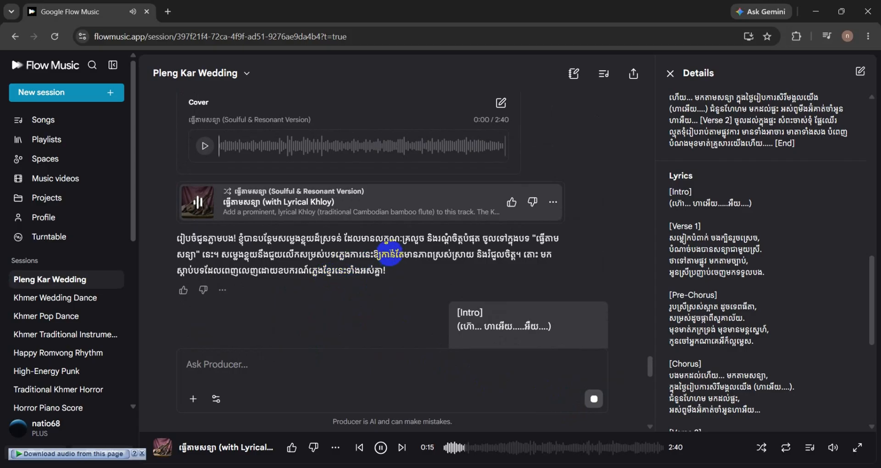
scroll(389, 255, down, 2)
scroll(388, 244, down, 3)
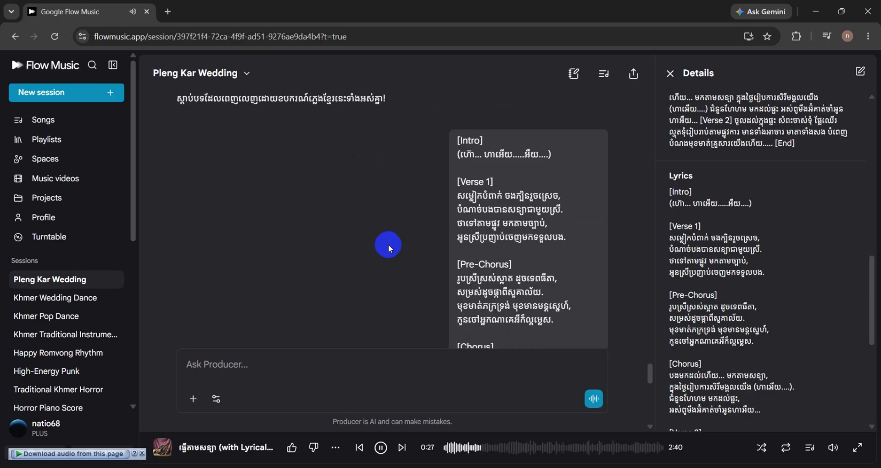
scroll(388, 244, down, 5)
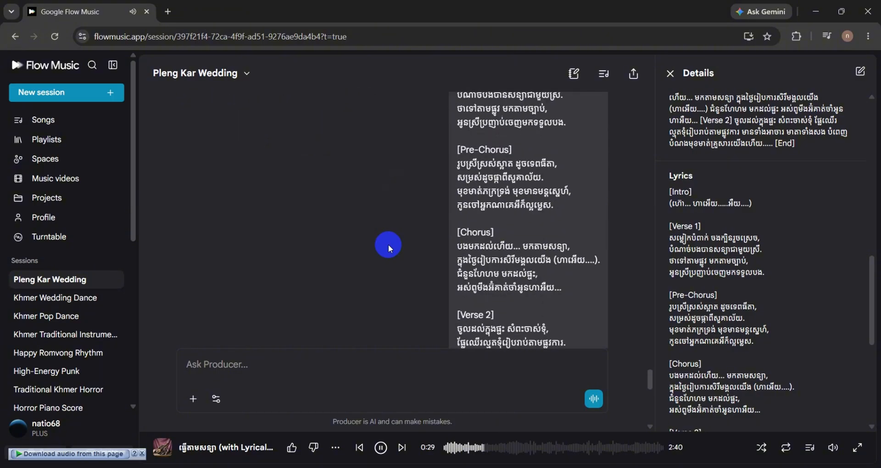
Step: Review the ensemble version's sound description and lyrics, then play and like "ធ្វើតាមសន្យា (Ensemble Phleng Kar)"
scroll(389, 245, down, 6)
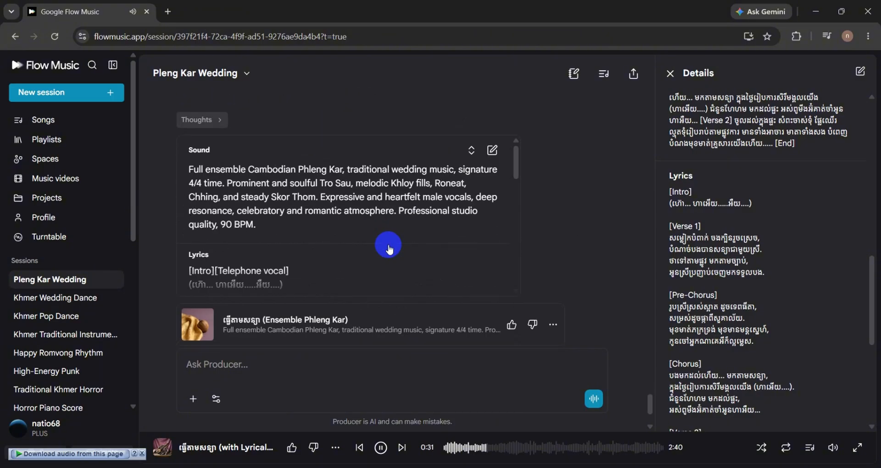
scroll(388, 247, down, 8)
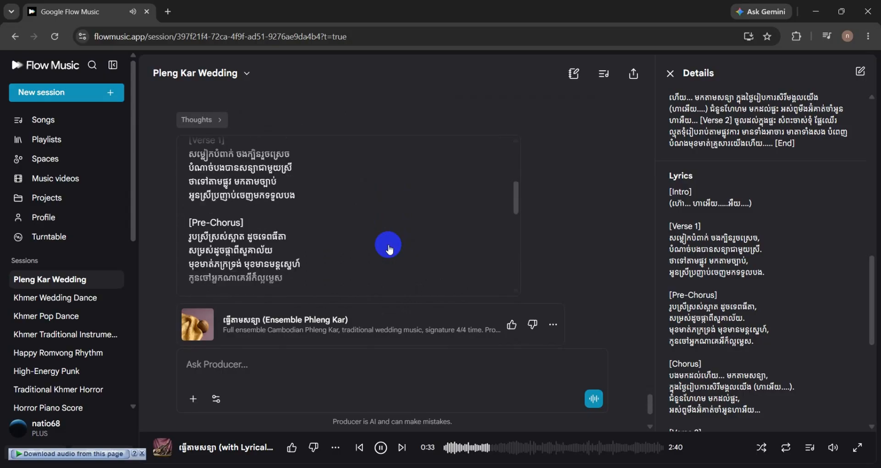
scroll(396, 248, down, 4)
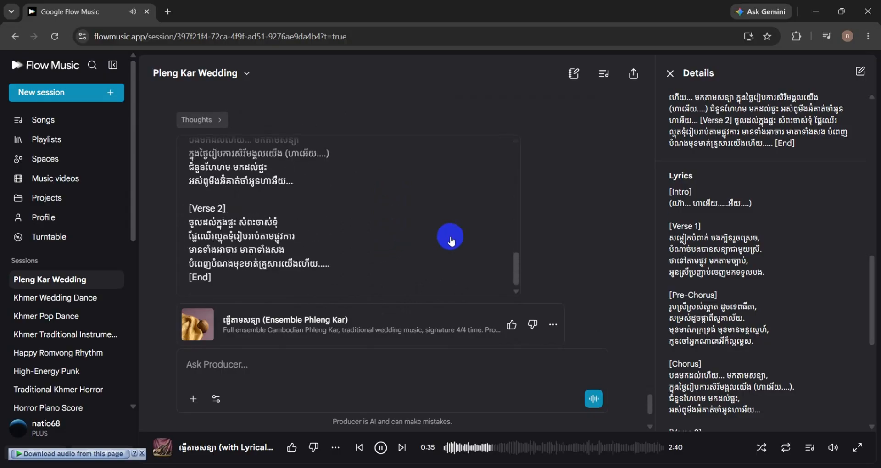
click(197, 213)
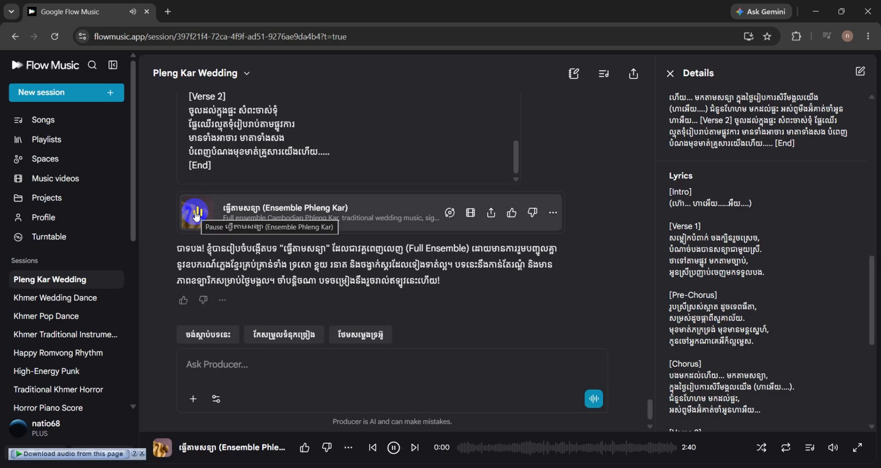
scroll(305, 249, down, 1)
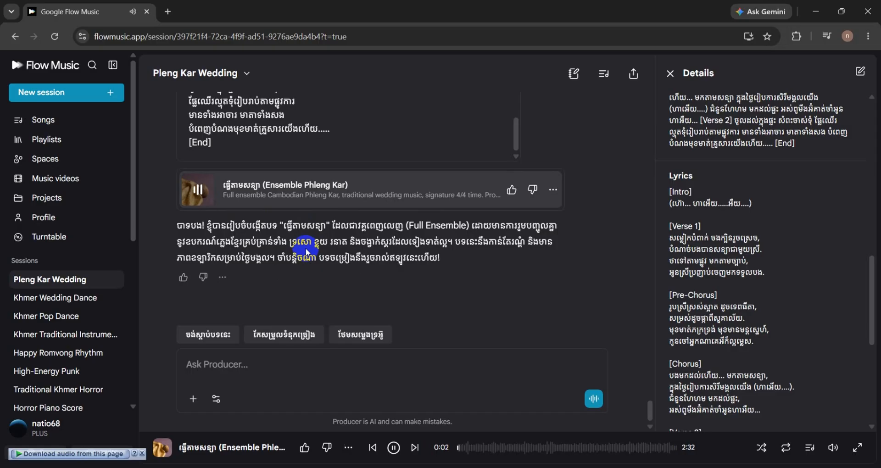
click(511, 190)
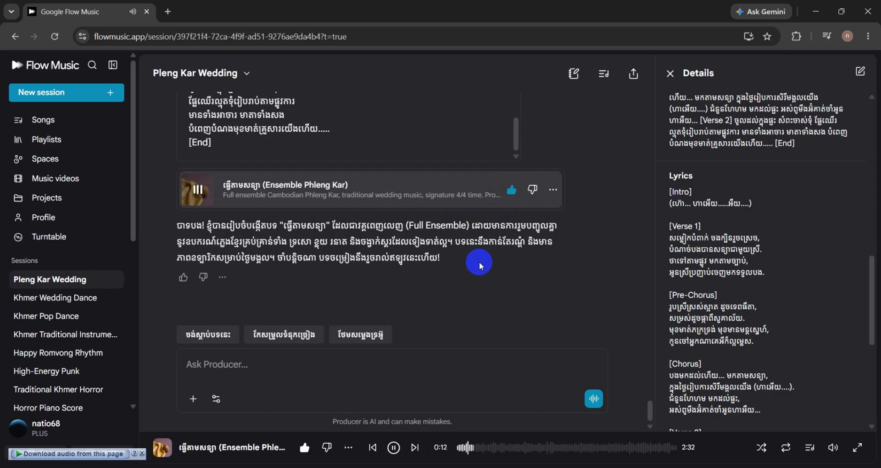
Step: Send the copied lyrics to the Producer with the added request "សូមប្ដូរLyric សម្រាប់ស្រីច្រៀង" on a separate line below
mouse_move(418, 189)
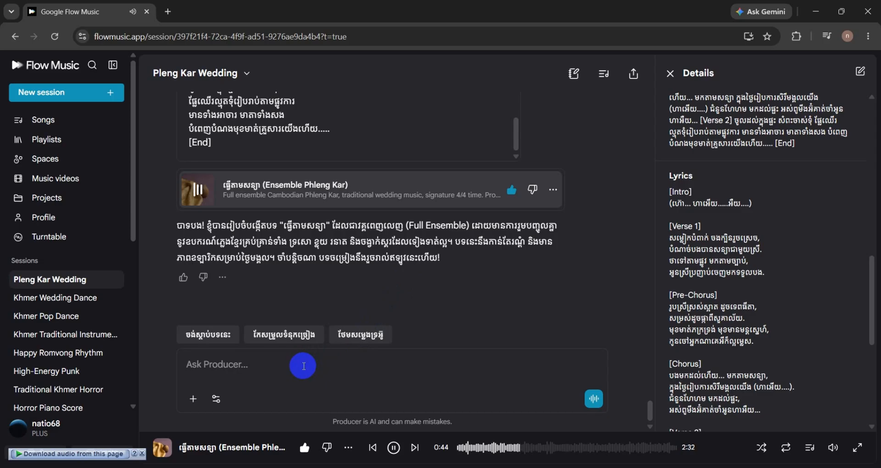
click(302, 366)
key(ctrl+v)
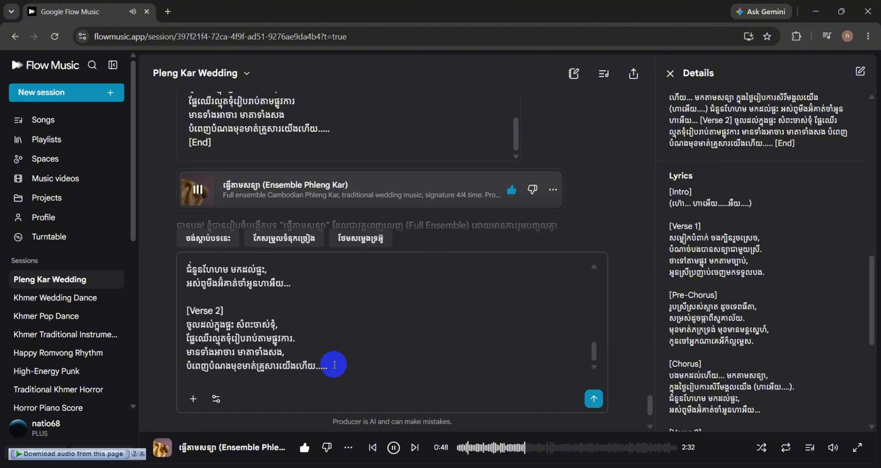
key(Return)
key(Return)
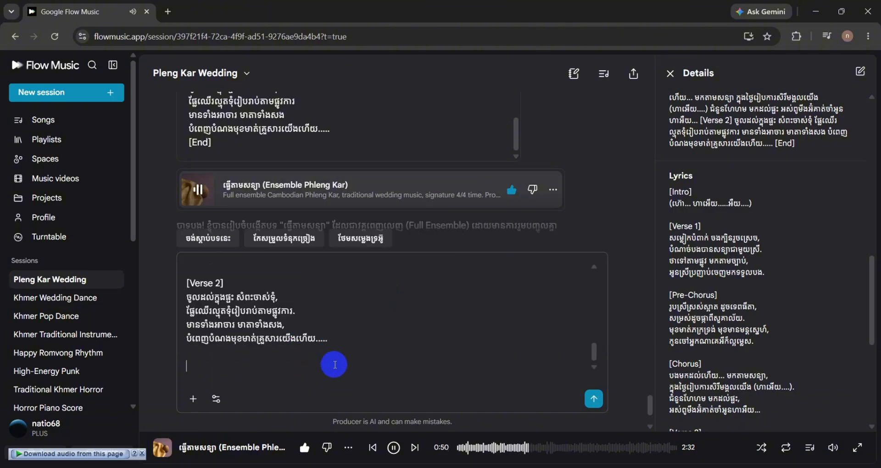
text(សូមប្ដូរLyric សម្រា)
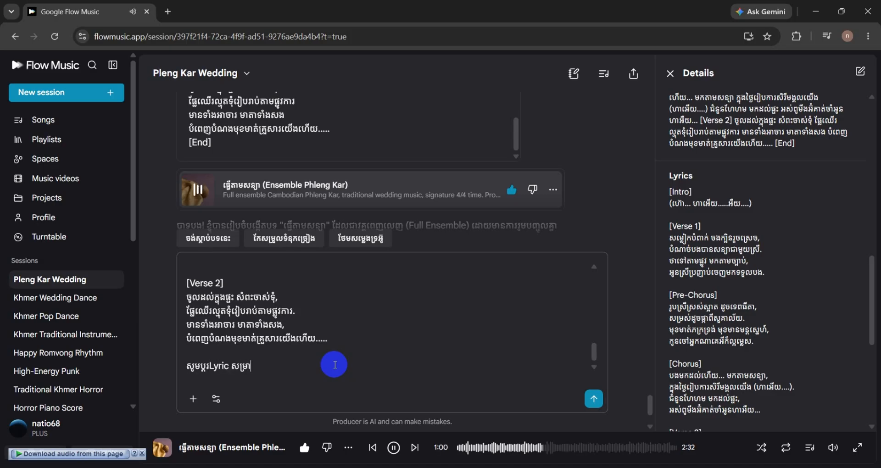
text(ប់ស្រីច្រៀង)
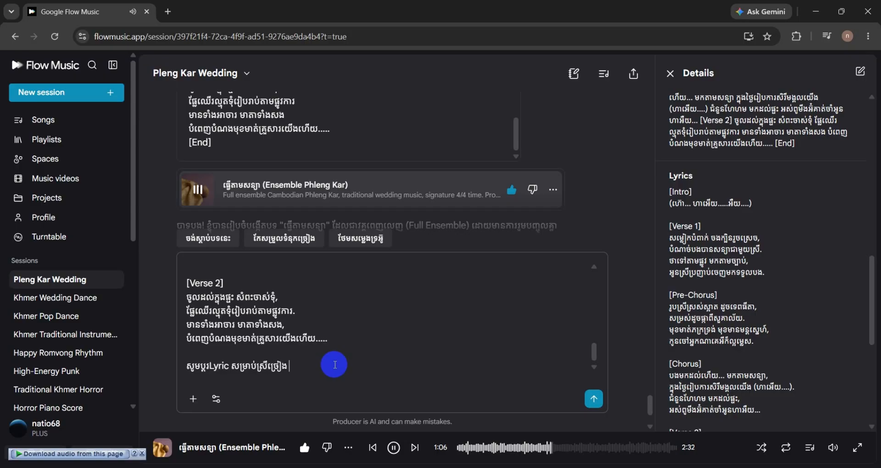
click(593, 398)
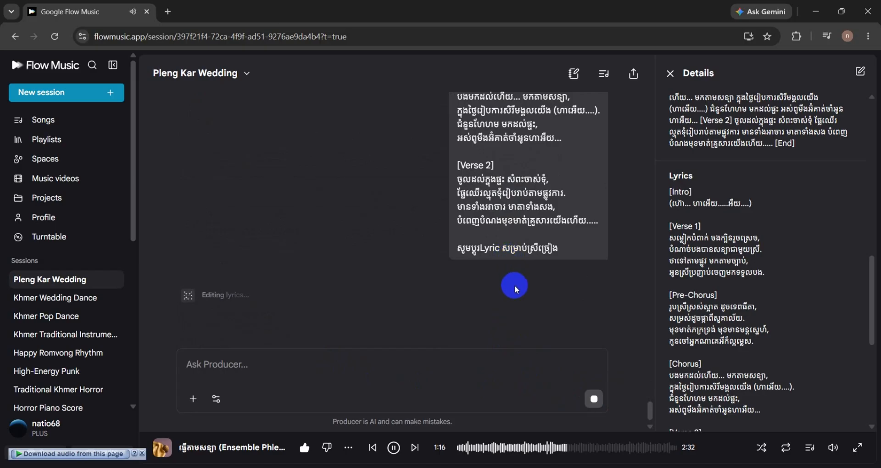
Step: Read through the sound description and rewritten lyrics of the Female Version and check its generation progress
mouse_move(513, 274)
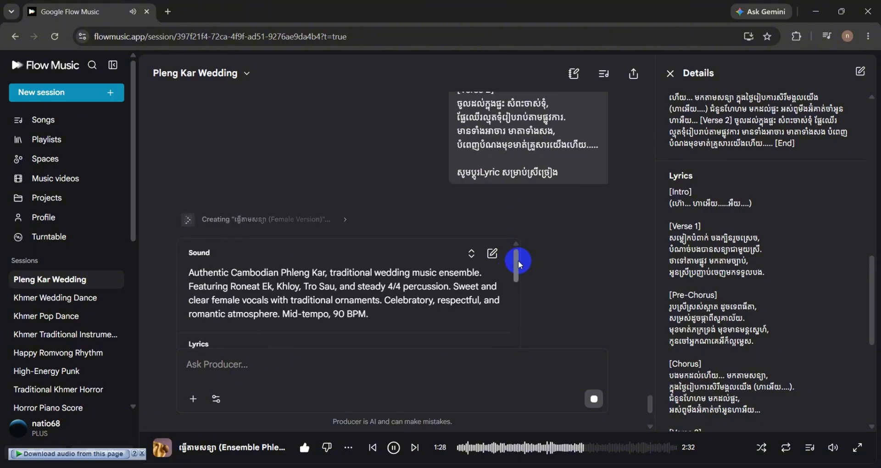
scroll(516, 258, down, 3)
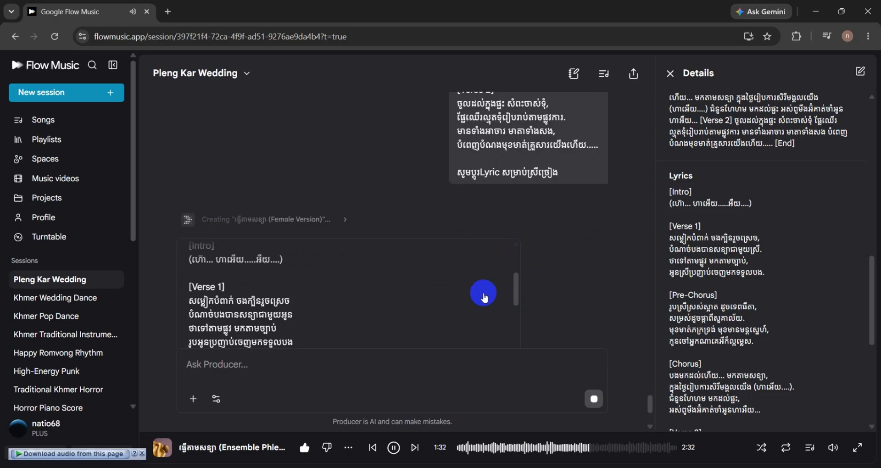
scroll(485, 315, down, 1)
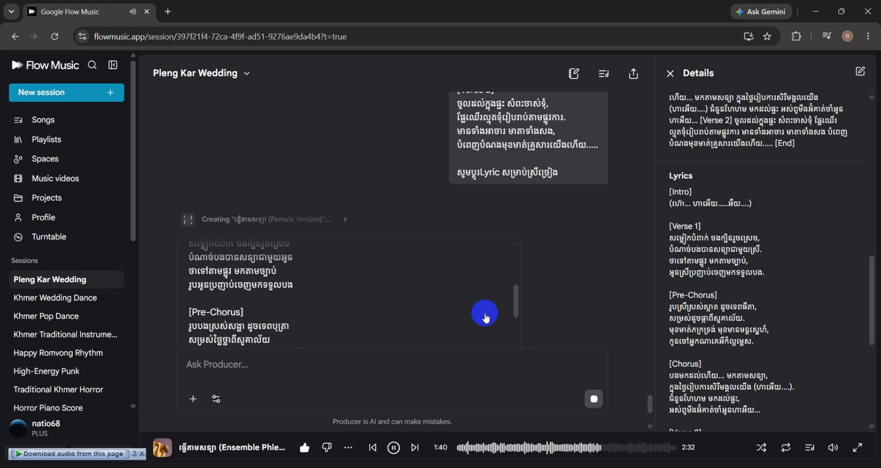
scroll(485, 317, down, 3)
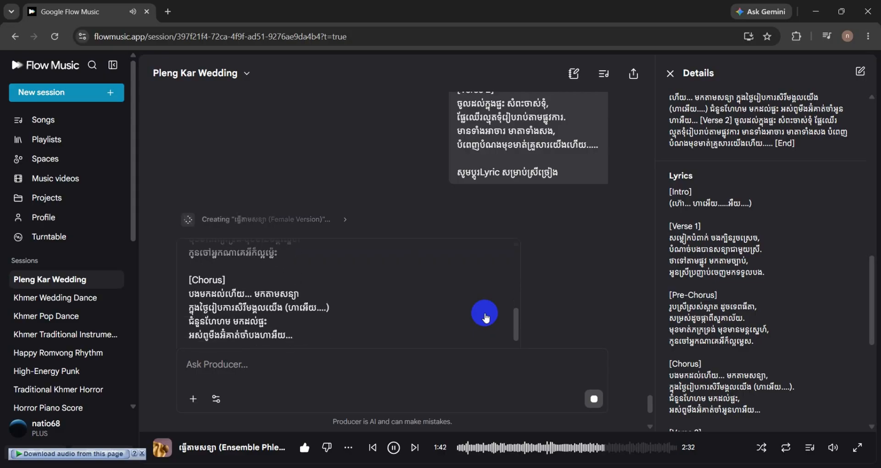
scroll(485, 316, down, 3)
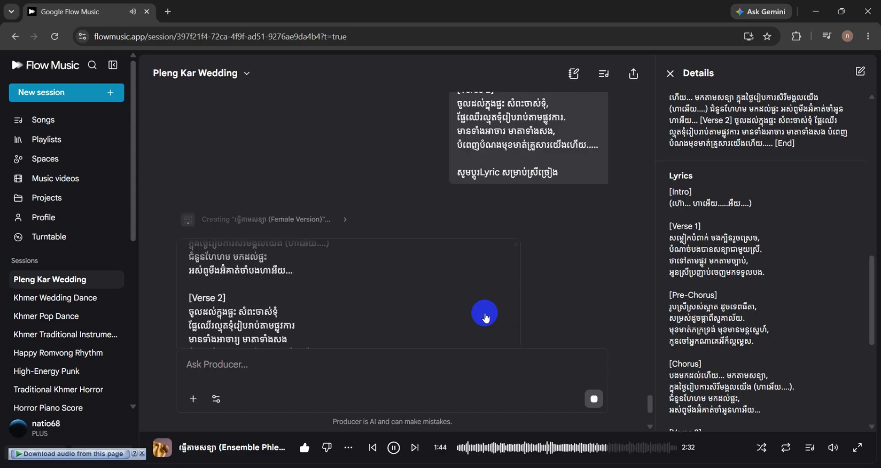
scroll(490, 304, down, 4)
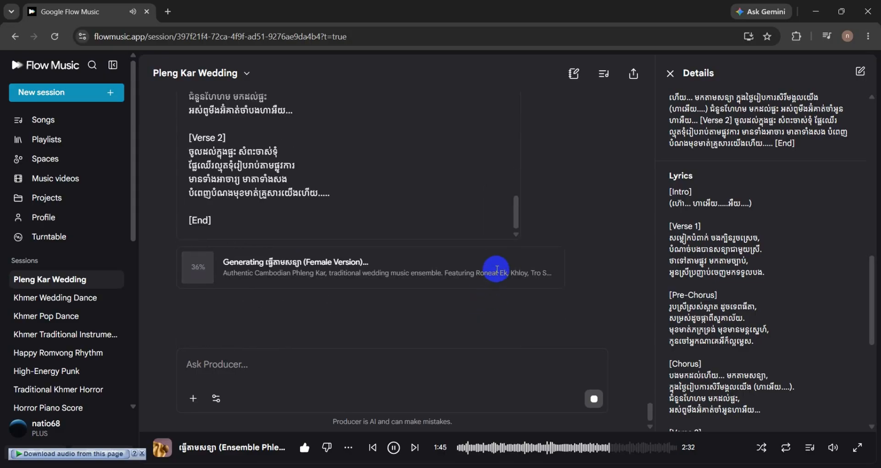
scroll(434, 235, up, 2)
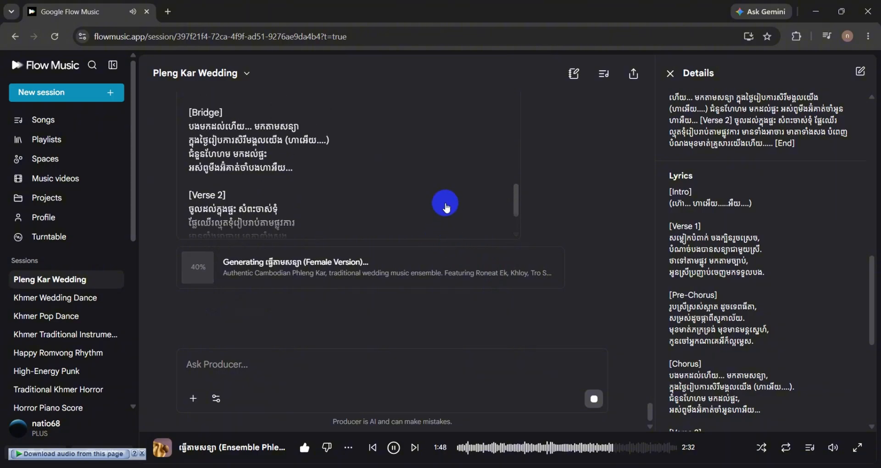
scroll(446, 208, up, 1)
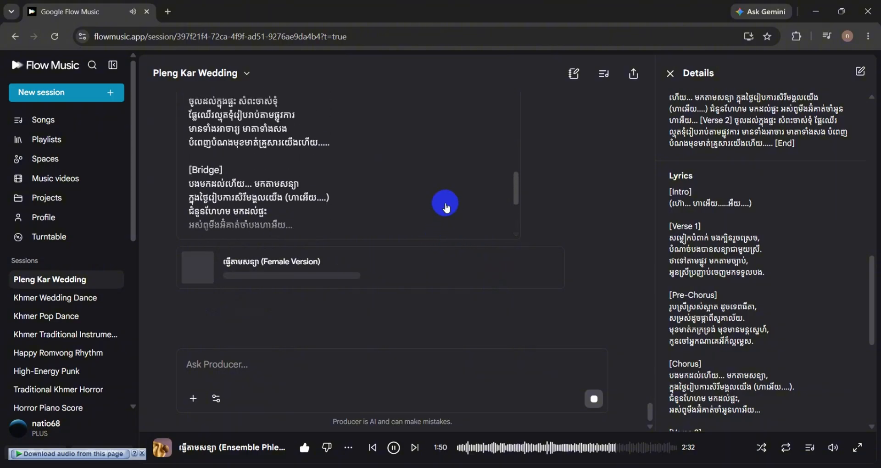
Step: Play "ធ្វើតាមសន្យា (Female Version)" and like it
scroll(446, 208, down, 3)
click(206, 274)
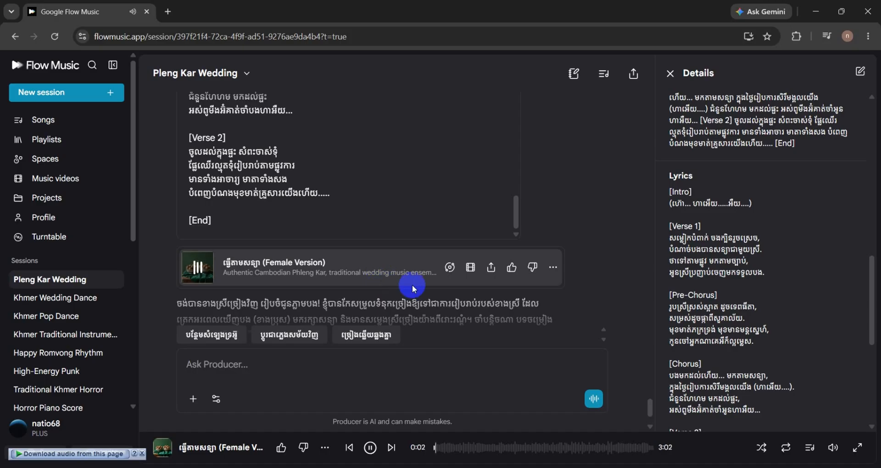
click(512, 269)
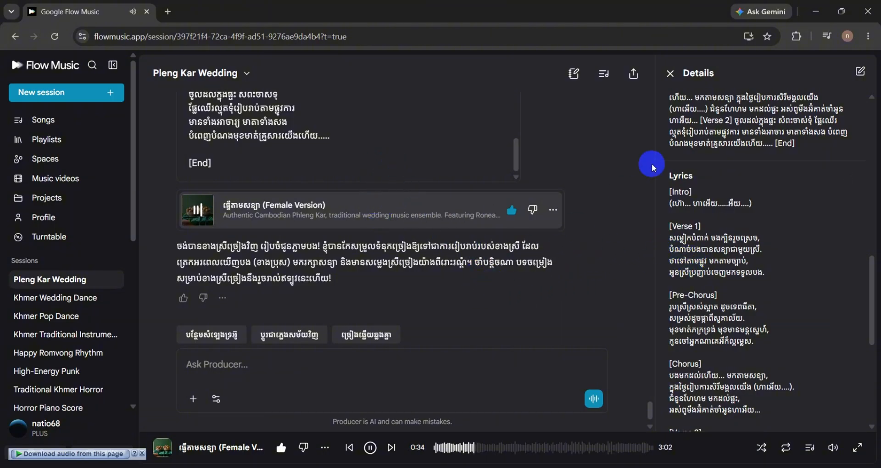
Step: Close the song details and open the Female Version's lyrics in Compose to read them through while the track plays
click(670, 80)
scroll(500, 230, up, 5)
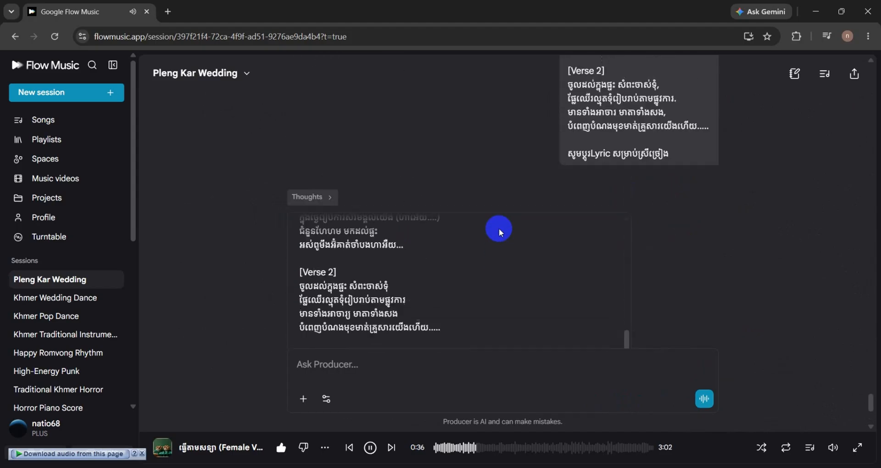
scroll(403, 268, up, 10)
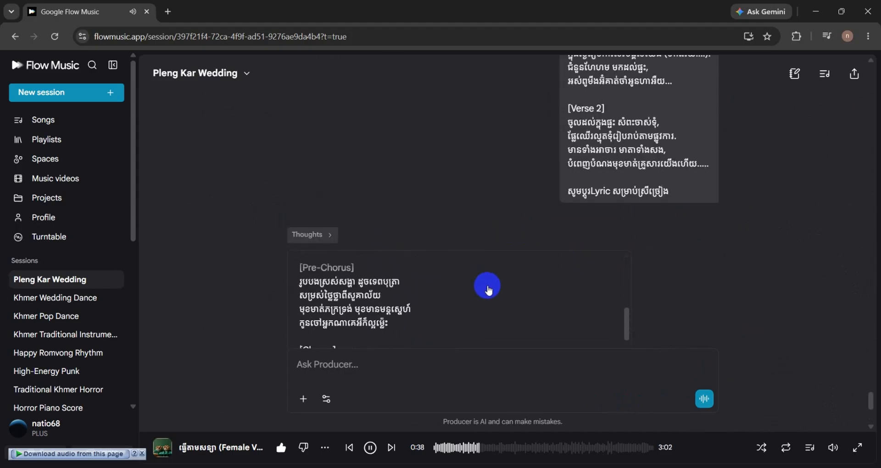
click(602, 256)
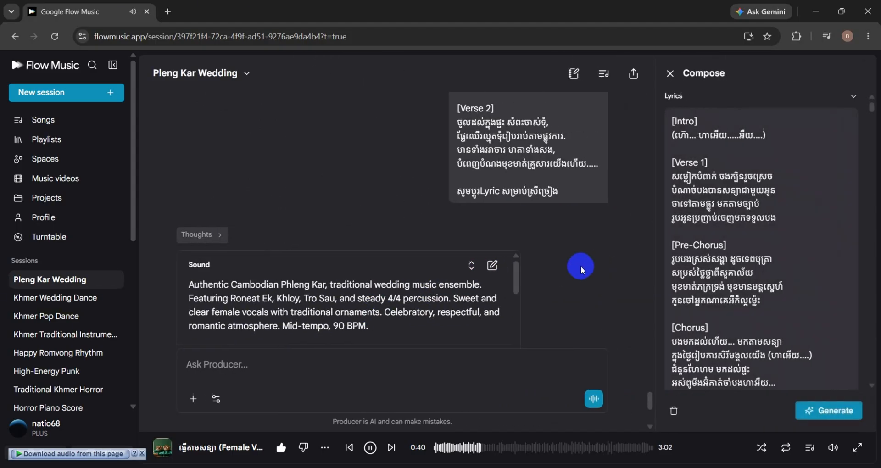
scroll(728, 259, down, 2)
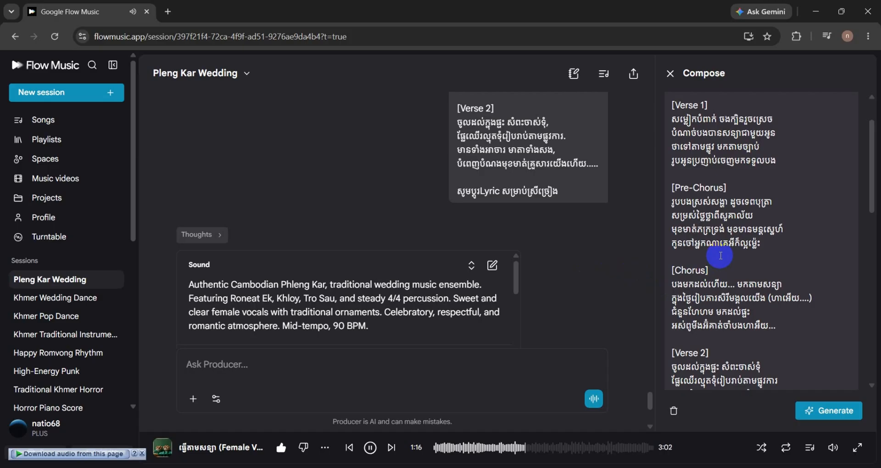
scroll(720, 255, down, 1)
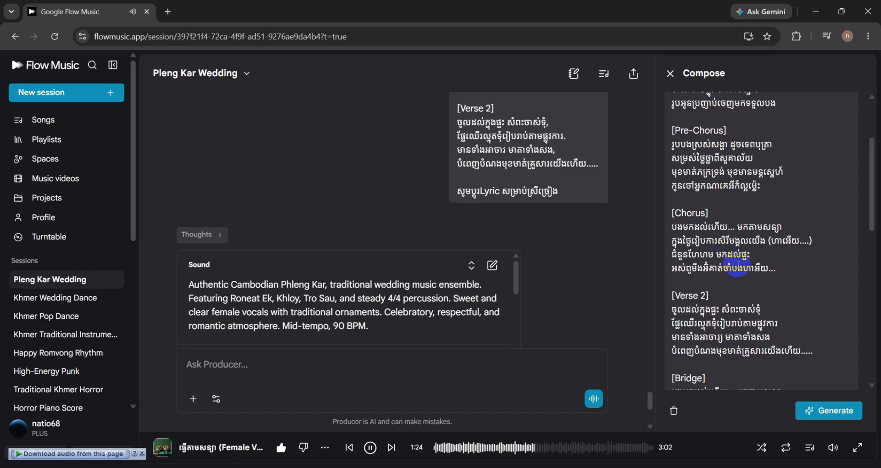
scroll(738, 265, down, 1)
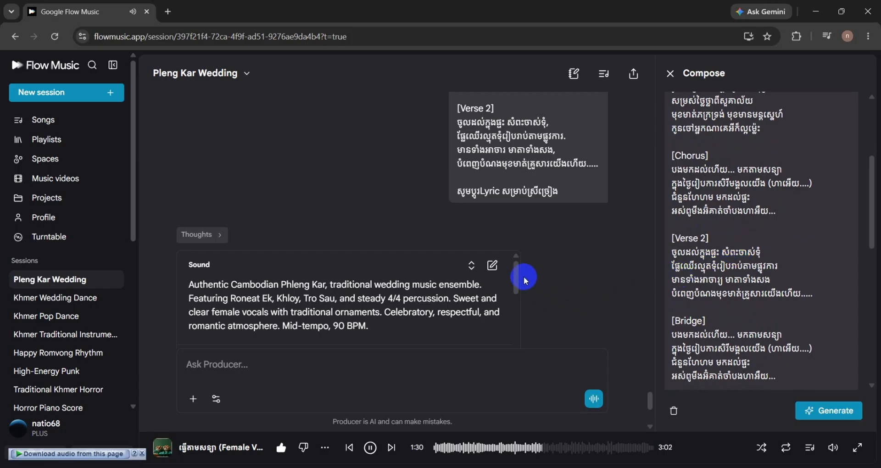
drag(517, 272, 522, 295)
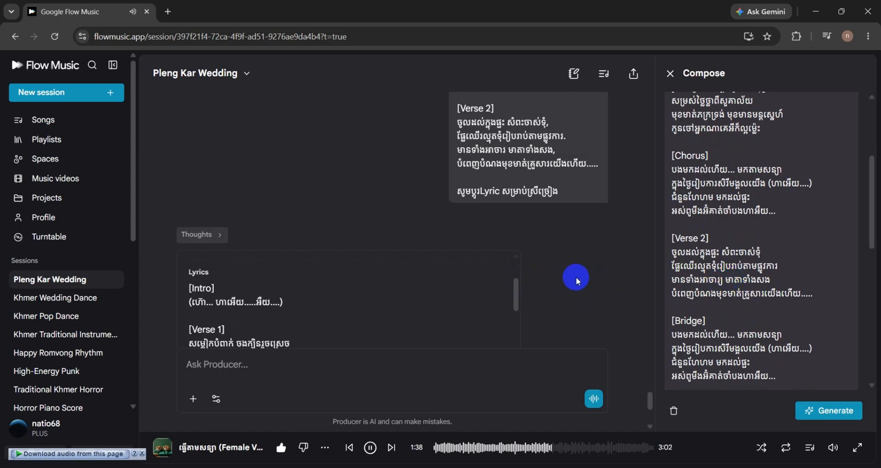
Step: Send the suggested request "ប្ដូរជាភ្លេងសម័យវិញ" to the Producer and look over the Modern Pop Version's sound description
scroll(574, 271, down, 5)
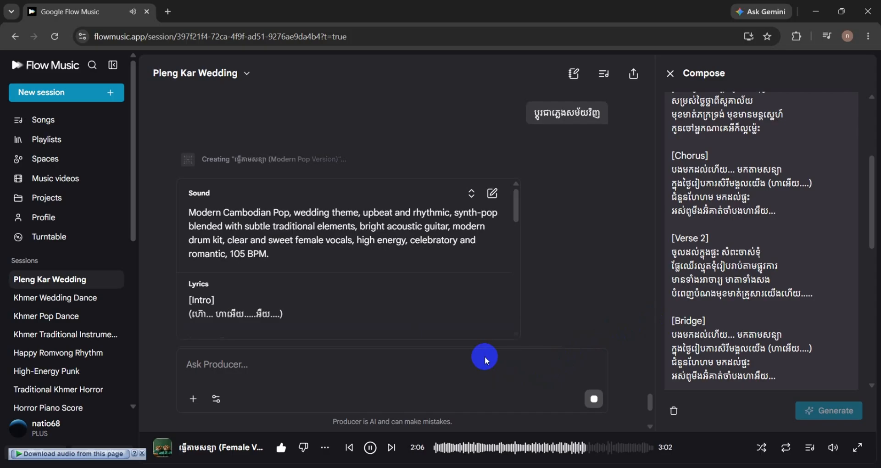
scroll(499, 316, up, 2)
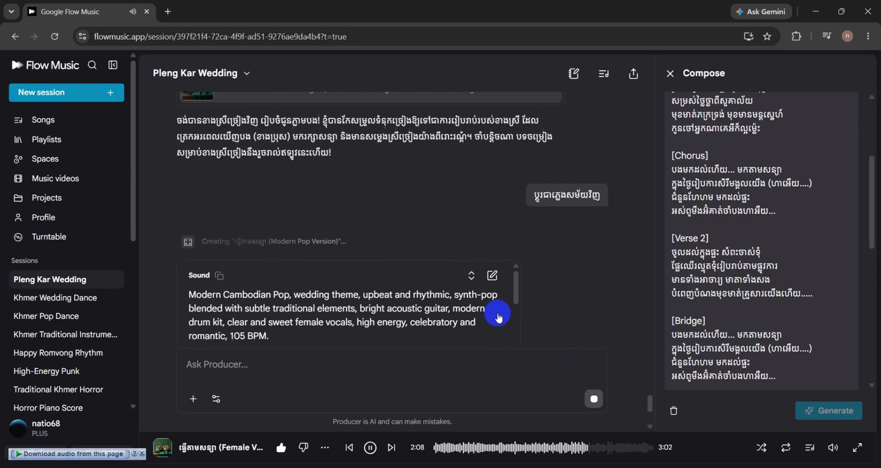
scroll(500, 317, up, 2)
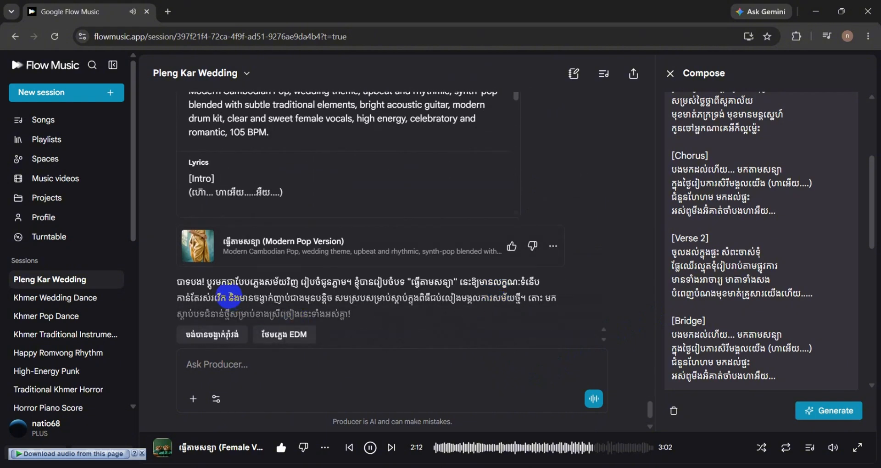
Step: Play and like "ធ្វើតាមសន្យា (Modern Pop Version)", and send the suggested request "ចង់បានចង្វាក់រាំវង់" to the Producer
click(197, 244)
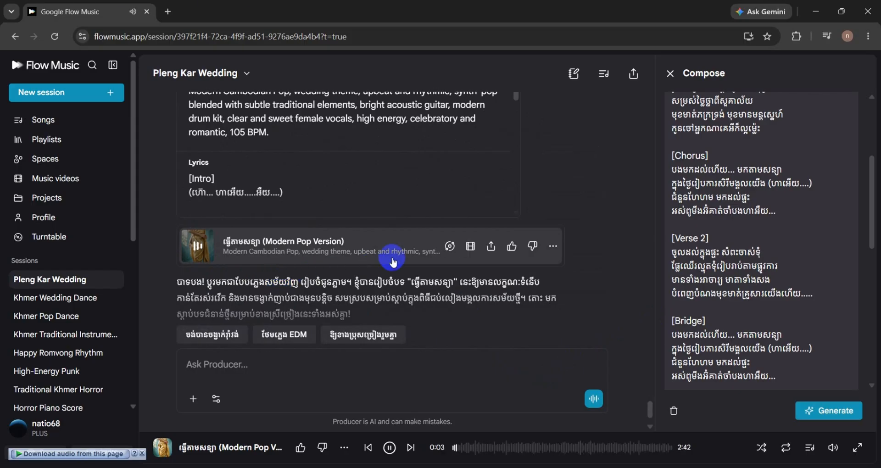
click(512, 247)
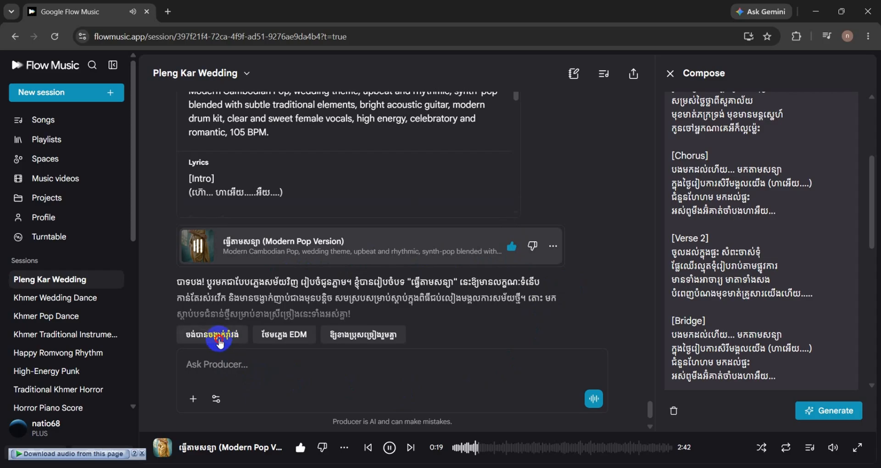
click(220, 340)
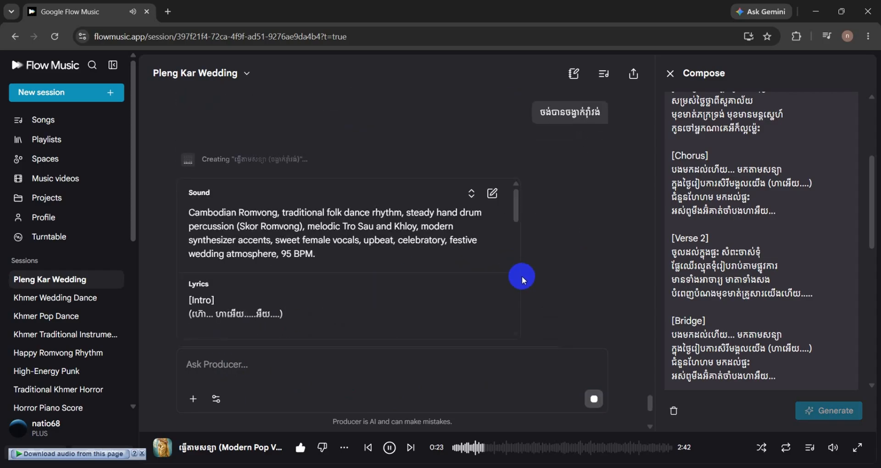
Step: Play "ធ្វើតាមសន្យា (ចង្វាក់រាំវង់)" and open its details to look over the sound description and lyrics
scroll(549, 266, up, 3)
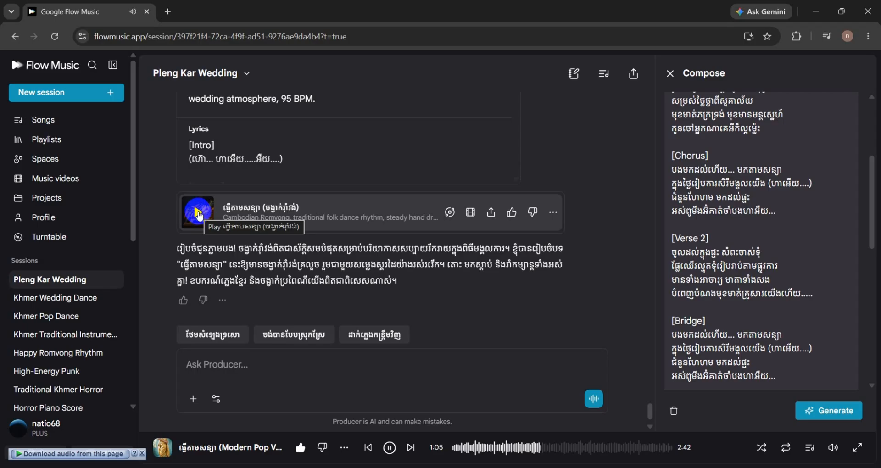
click(198, 214)
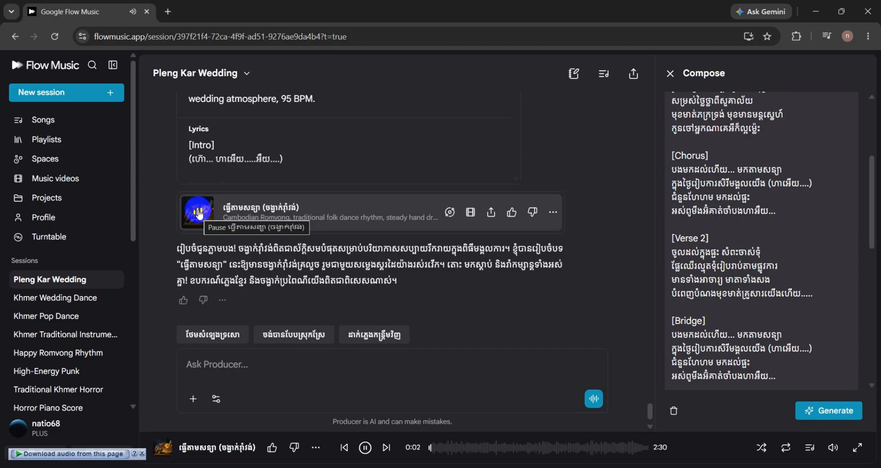
click(361, 219)
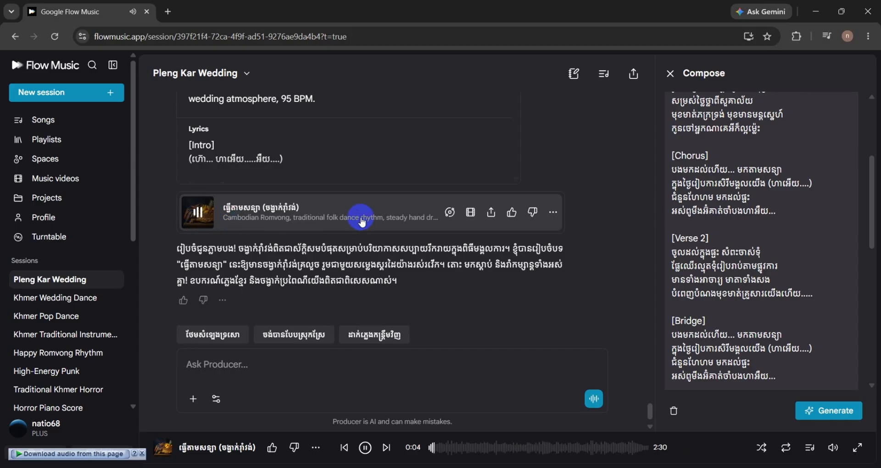
scroll(775, 356, down, 3)
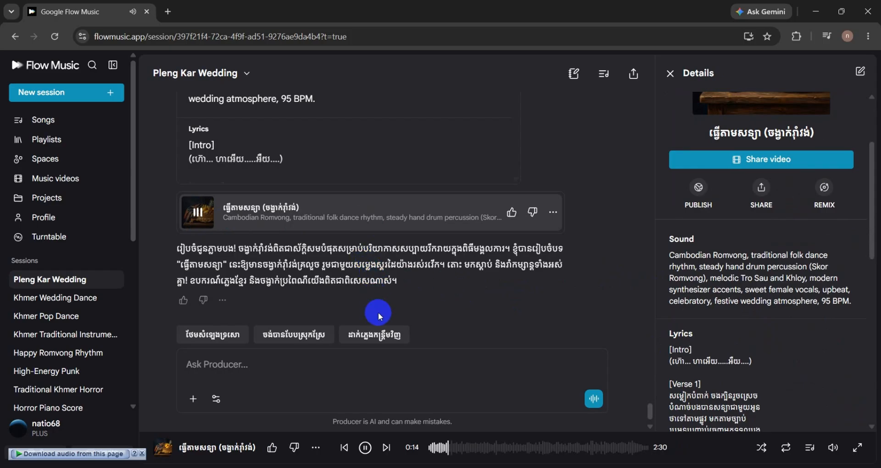
Step: Send the suggested request "ដាក់ភ្លេងកន្ទ្រឹមវិញ" to the Producer and pause the Romvong version
click(374, 335)
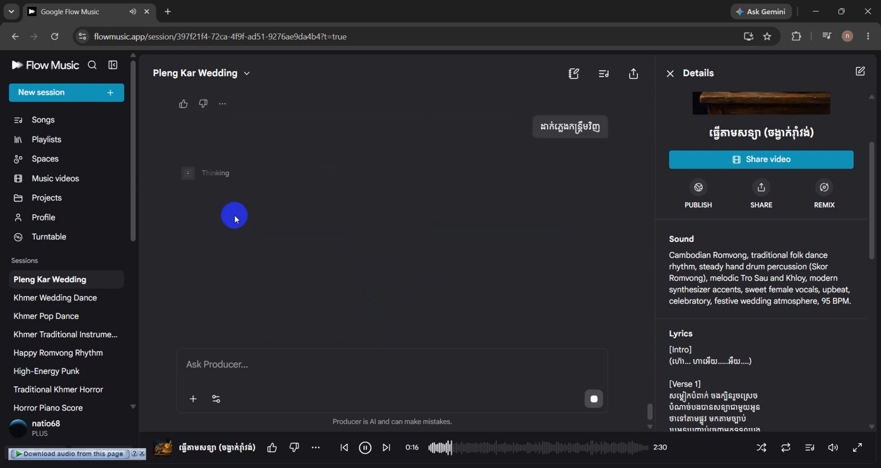
click(202, 190)
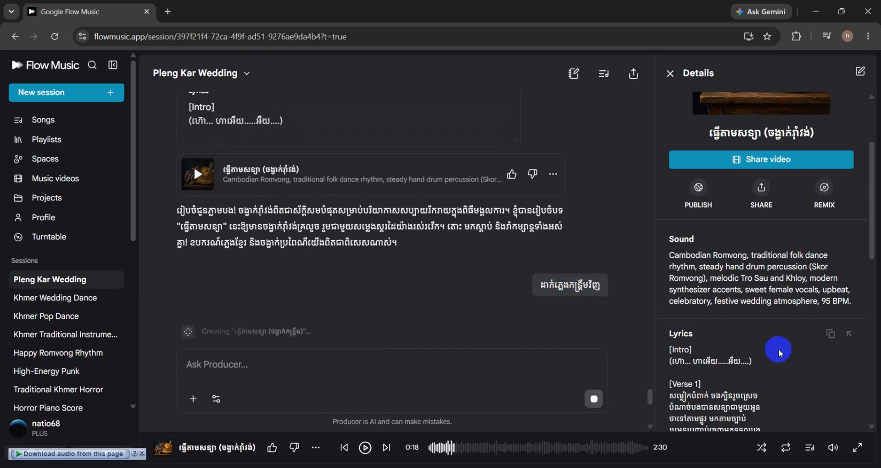
Step: Copy the Romvong version's lyrics from its details, paste them into the Producer request, and check the pasted text from its beginning
scroll(780, 339, down, 1)
click(831, 276)
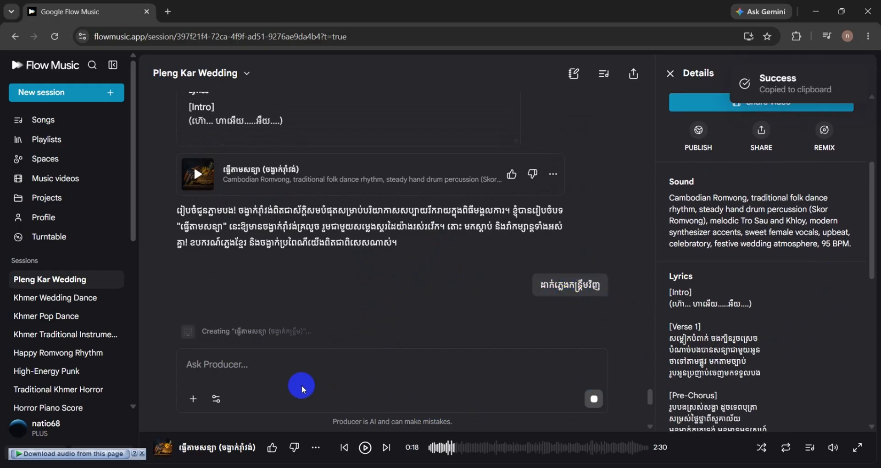
click(263, 365)
key(ctrl+v)
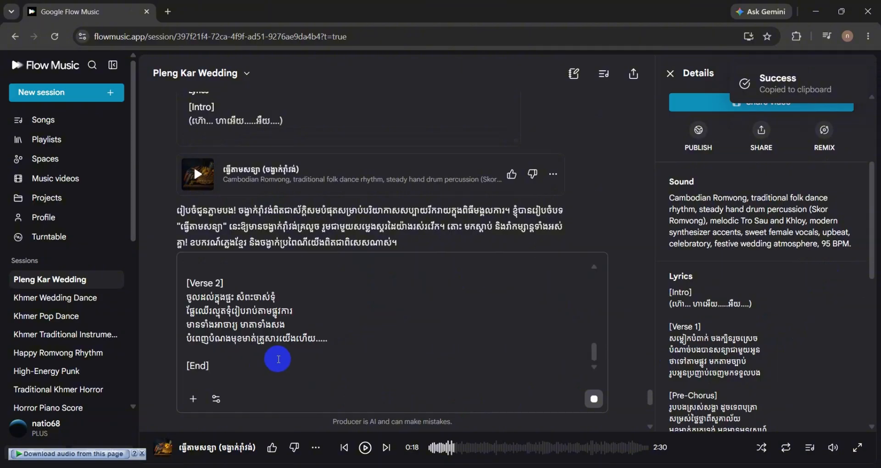
scroll(294, 340, up, 5)
scroll(299, 338, up, 3)
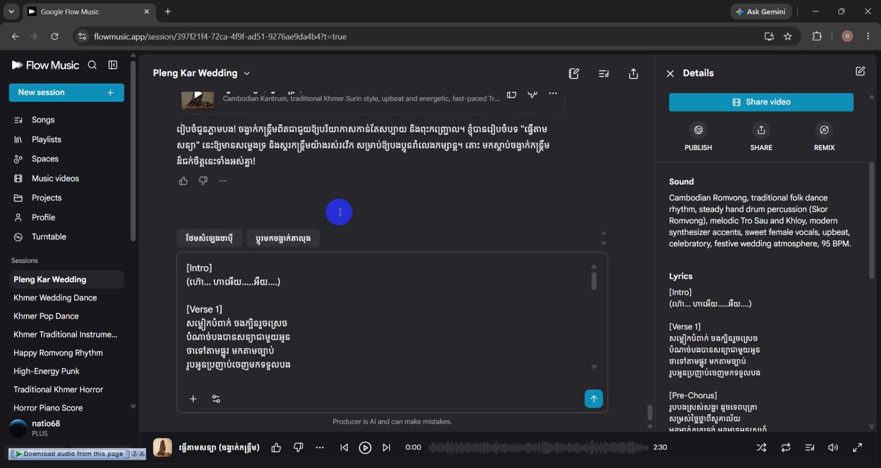
Step: Briefly play "ធ្វើតាមសន្យា (ចង្វាក់កន្ទ្រឹម)" and add line breaks after [End] in the pasted lyrics
click(360, 448)
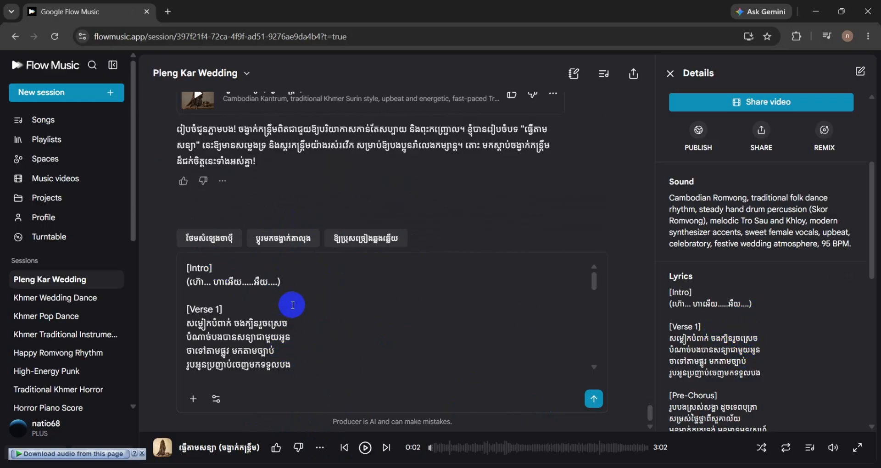
scroll(341, 328, down, 10)
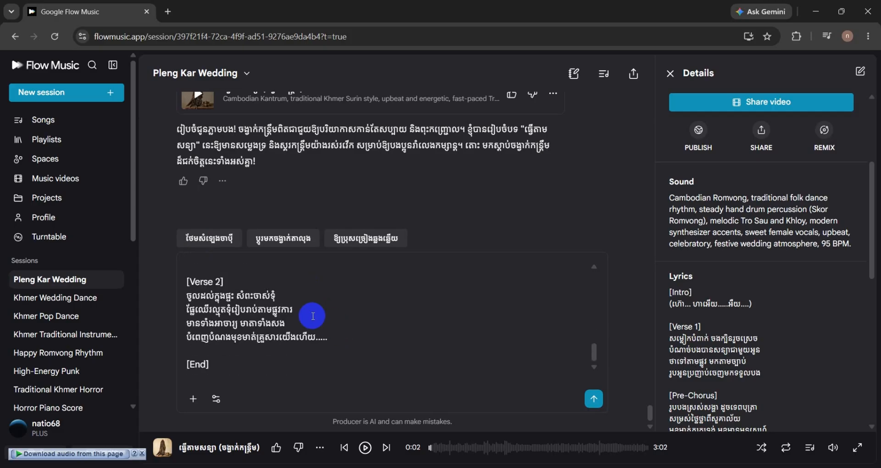
click(274, 367)
key(shift+Return)
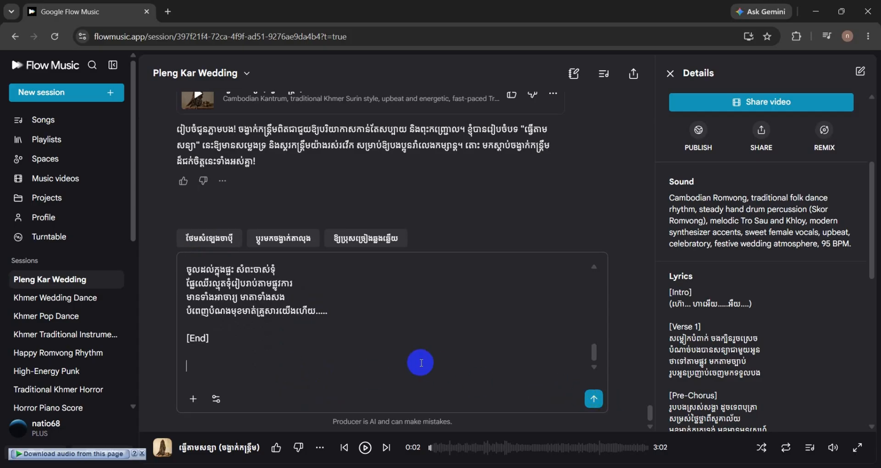
Step: Listen to a few more seconds of the Kantrum version from its result in the chat and pause it
scroll(373, 266, up, 2)
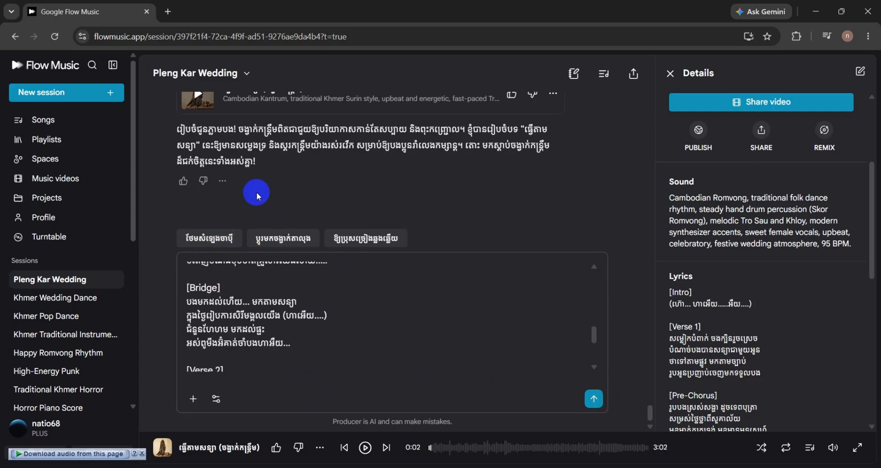
scroll(256, 191, up, 3)
click(197, 208)
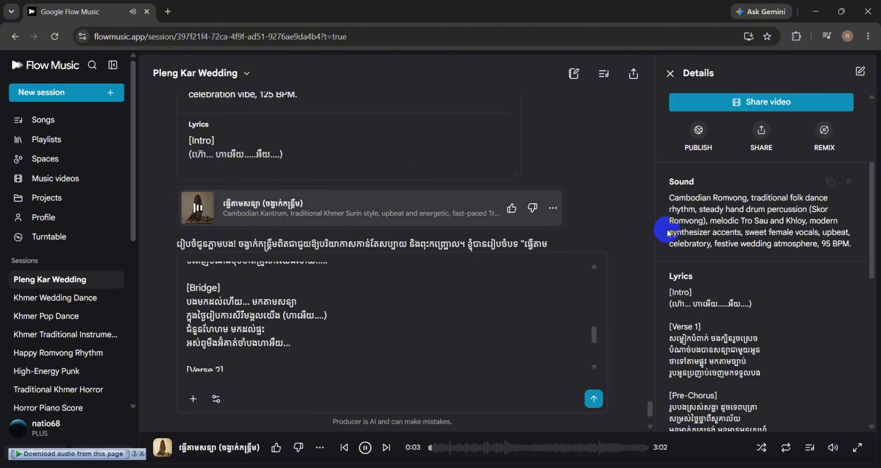
scroll(615, 197, down, 3)
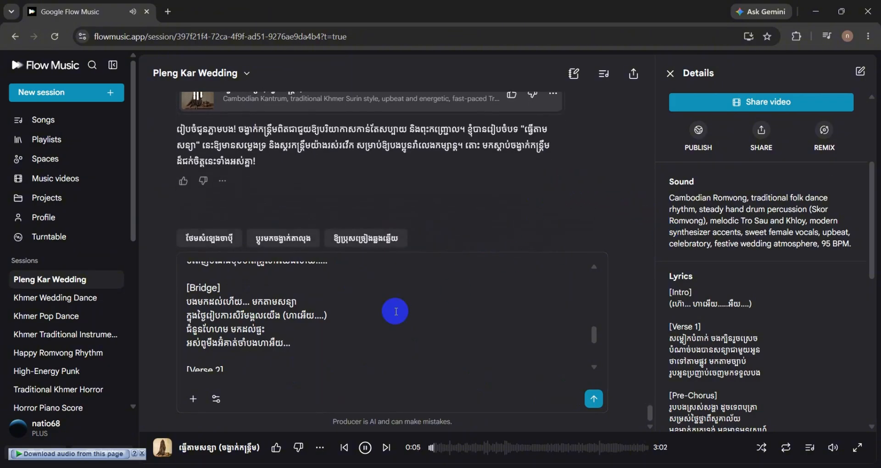
click(365, 447)
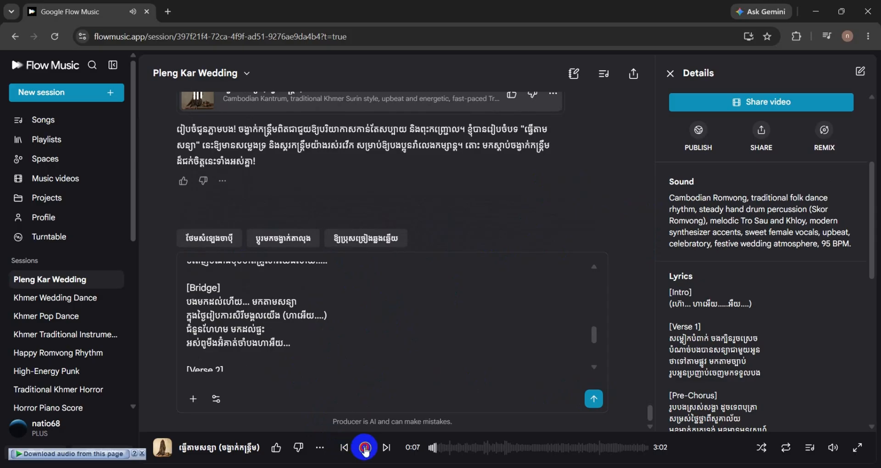
Step: Add the instruction "ចង្វាក់ Pop ballad ស្រីច្រៀង" below [End] in the pasted lyrics and send the request to the Producer
scroll(294, 339, down, 5)
click(259, 333)
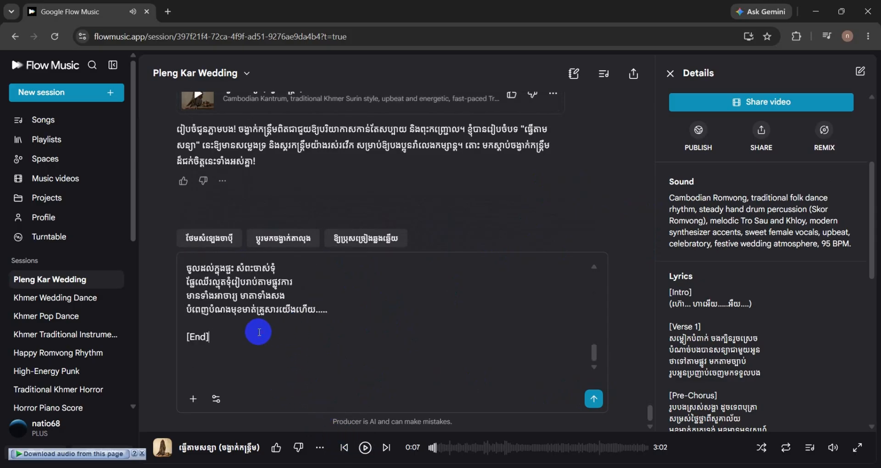
key(shift+Return)
key(shift+Return)
text(ចង្វាក់)
text(ាក)
text(់ Pop)
text( ballad)
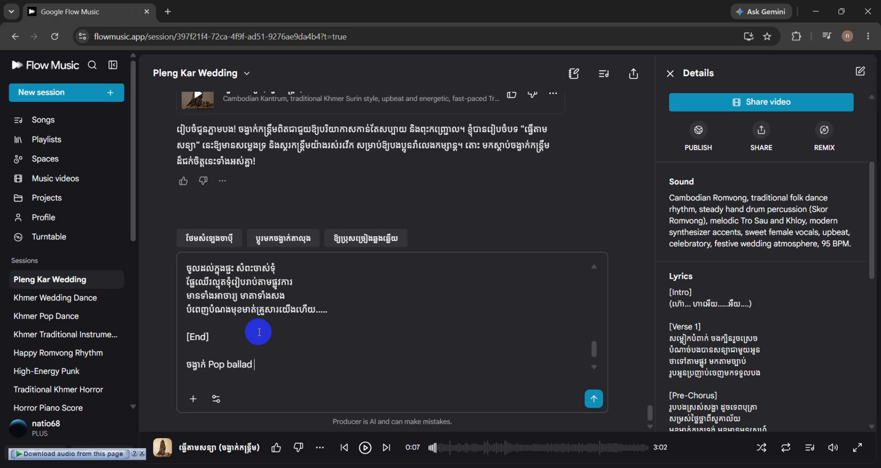
text( ស្រីច្រៀង)
key(Return)
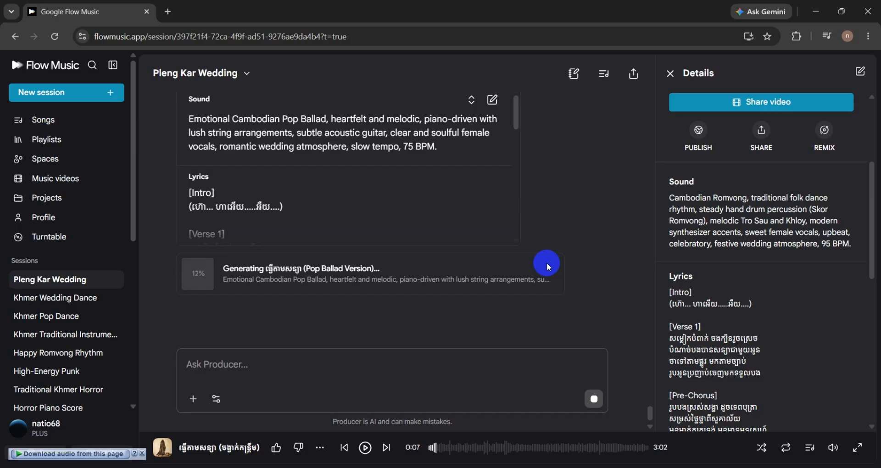
Step: Play the generated "ធ្វើតាមសន្យា (Pop Ballad Version)" and like it
scroll(530, 235, up, 3)
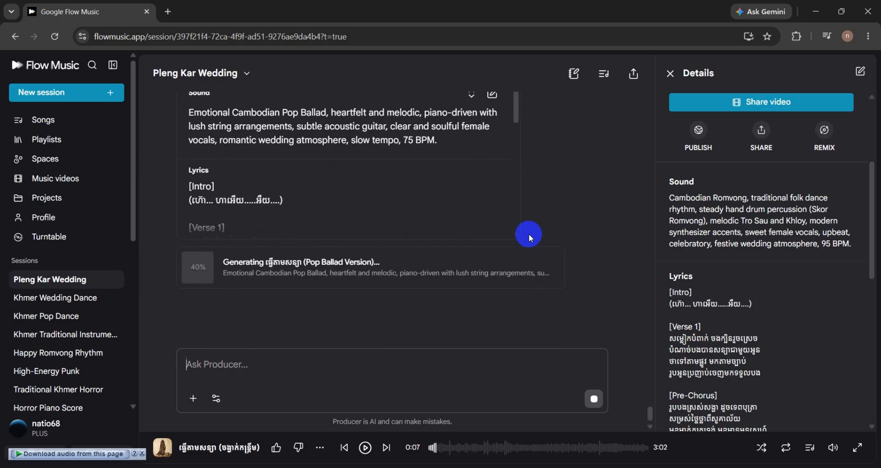
click(197, 267)
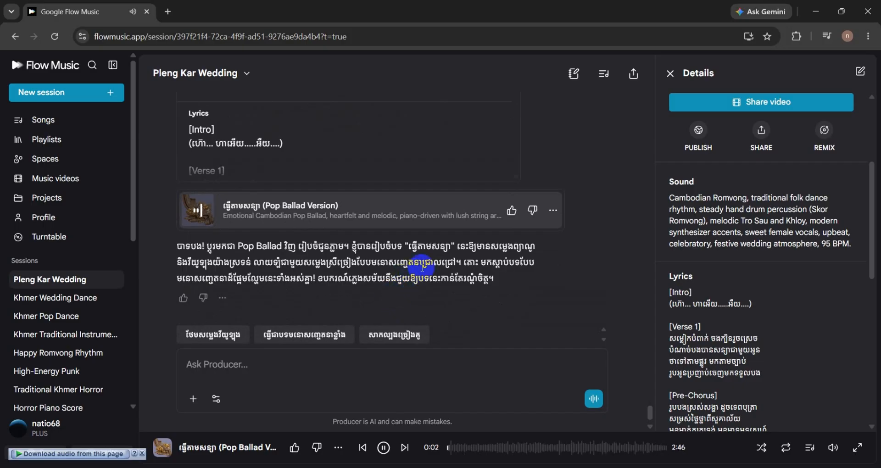
click(511, 211)
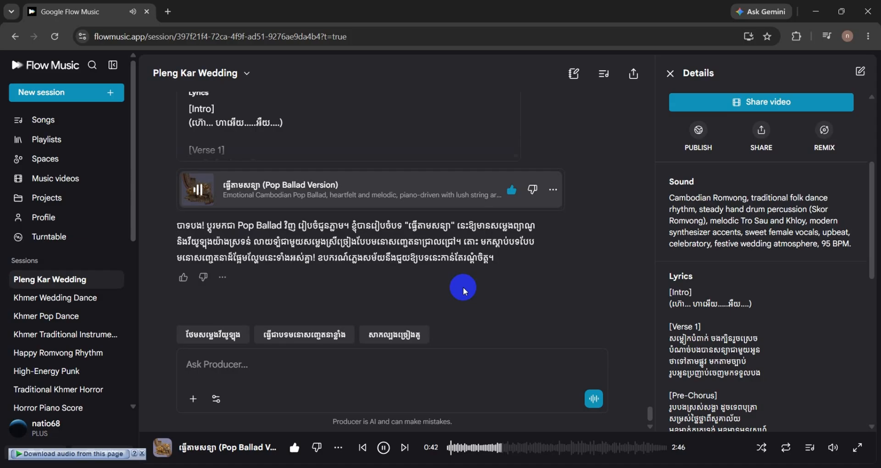
Step: Follow the song's lyrics in the details while the Pop Ballad Version plays, and bring up that version's own sound description
scroll(799, 353, down, 3)
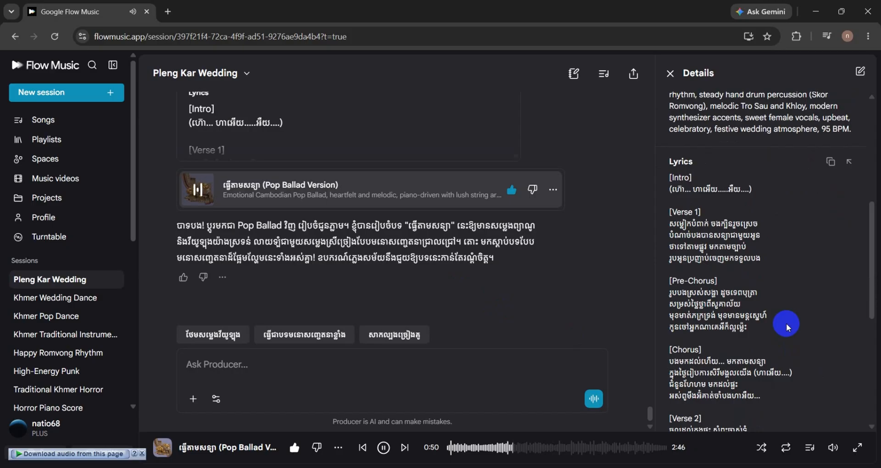
scroll(786, 323, down, 2)
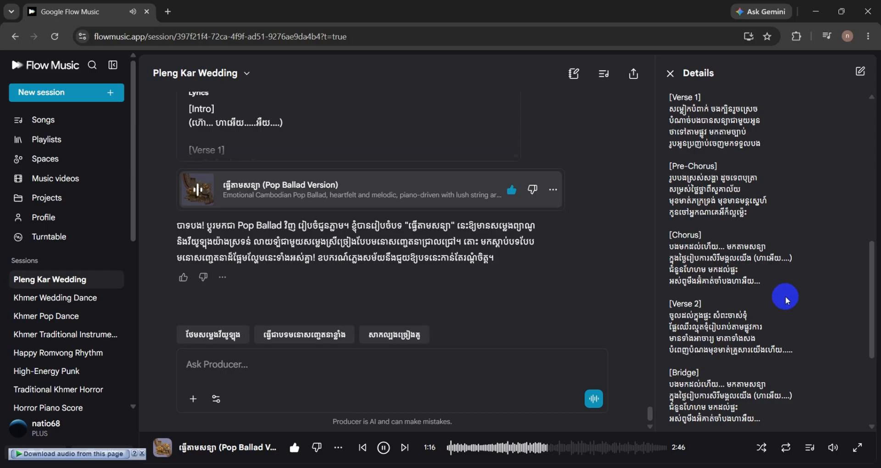
scroll(785, 296, down, 1)
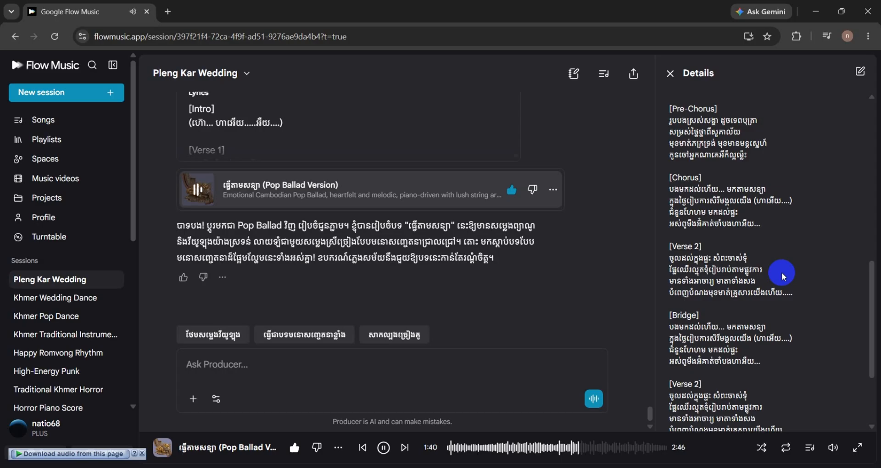
scroll(786, 291, down, 2)
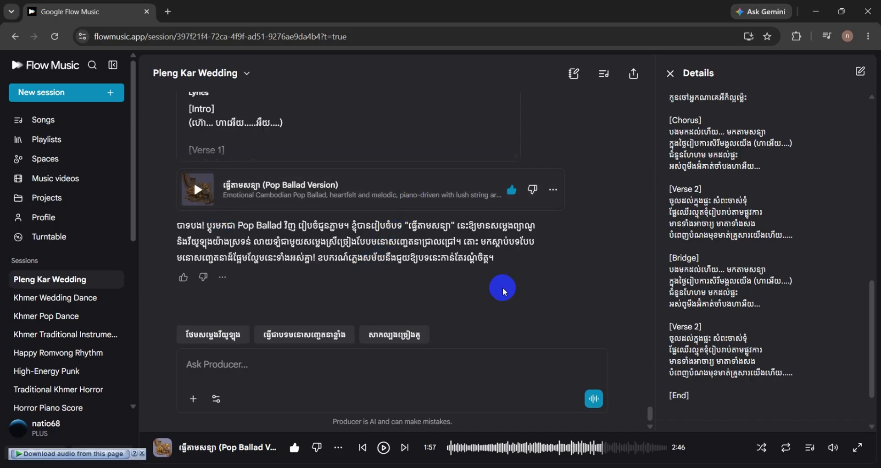
scroll(816, 262, up, 4)
scroll(818, 262, up, 4)
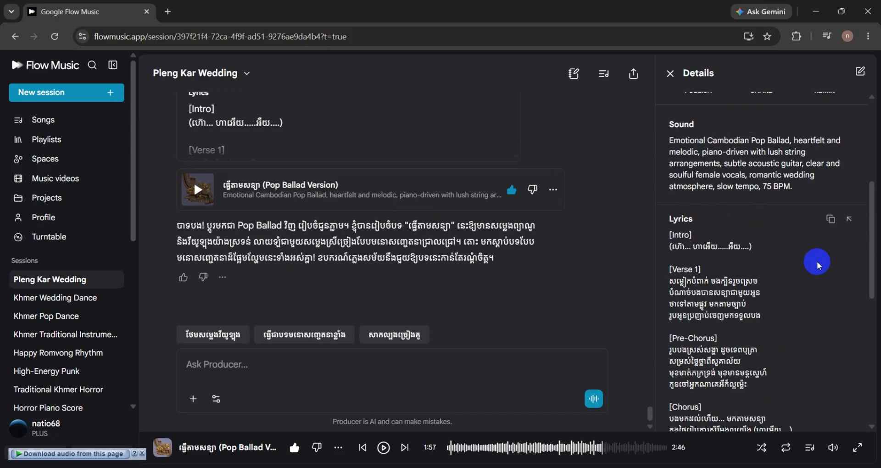